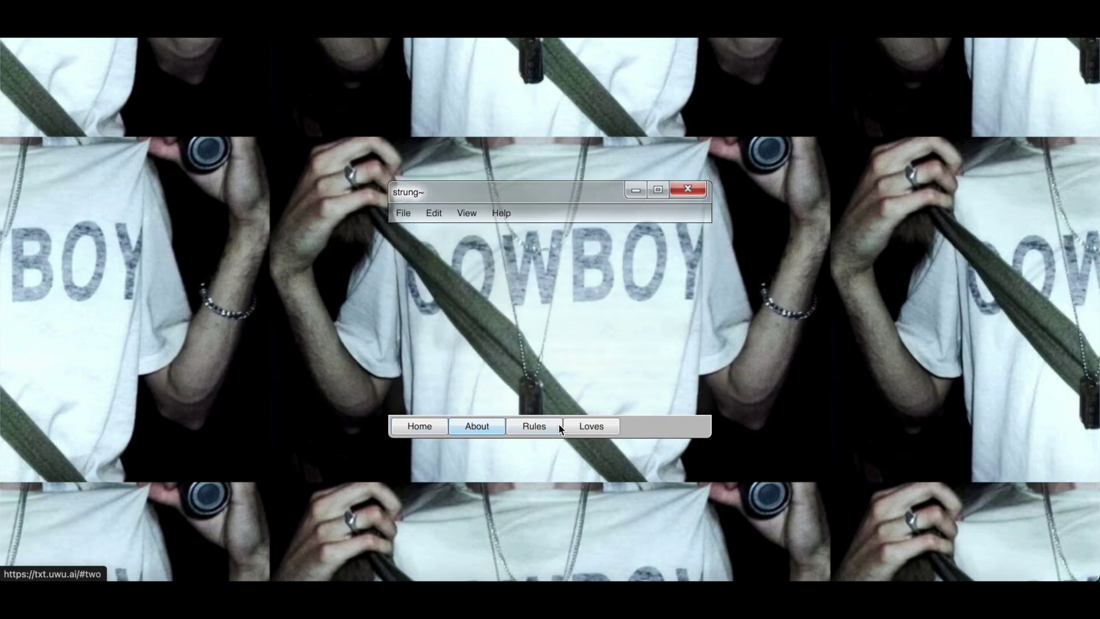
Look through the finished site's About, Rules and Loves sections, and return to Home.
scroll(570, 313, up, 1)
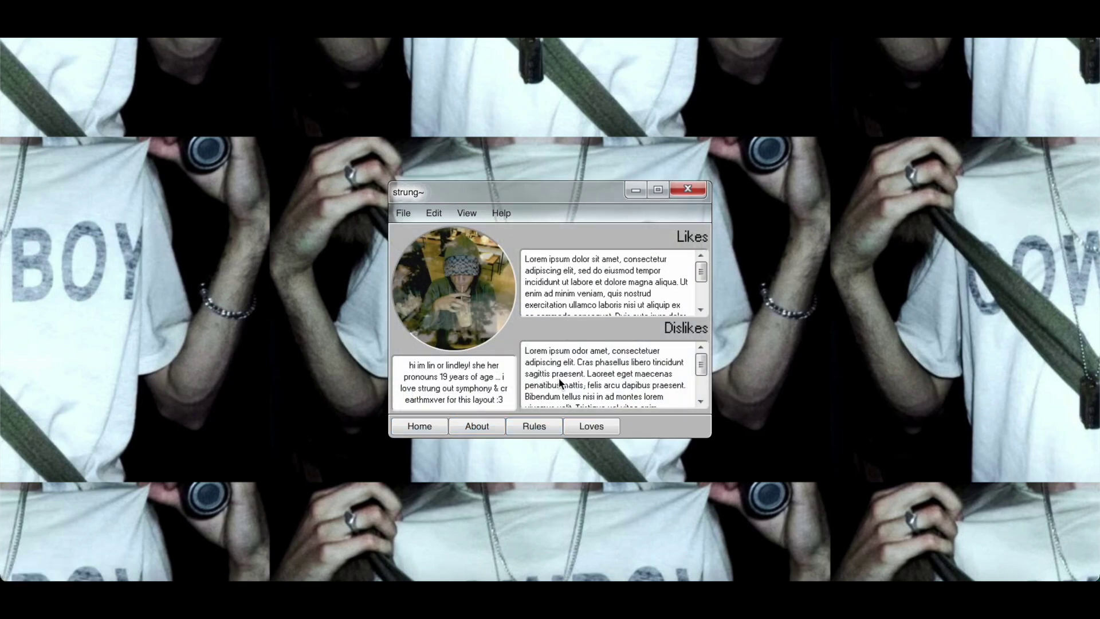
click(531, 424)
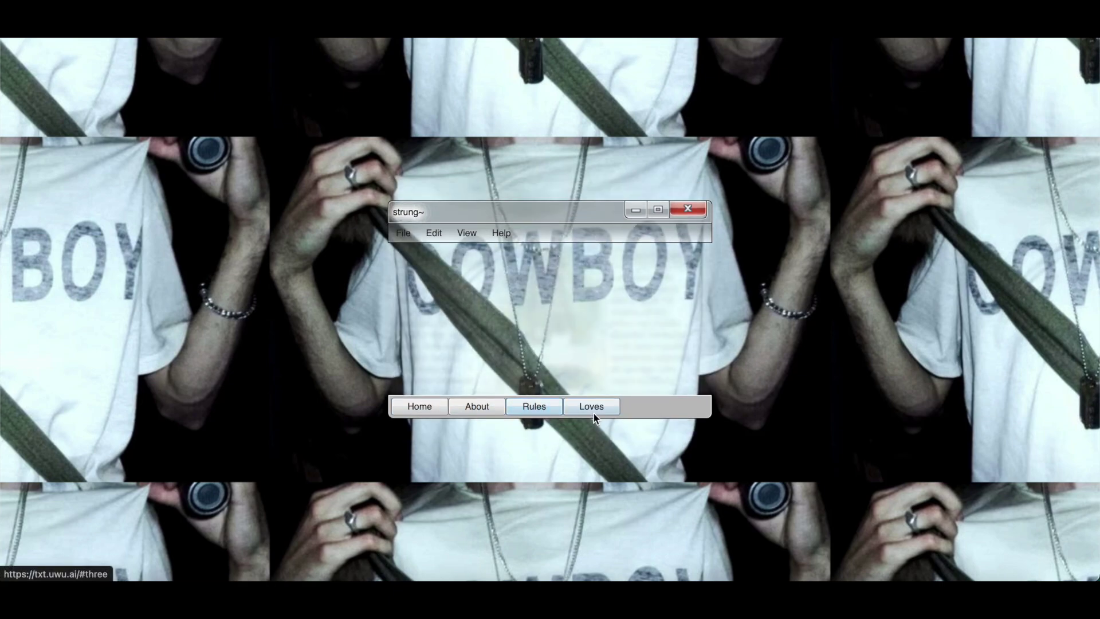
click(592, 408)
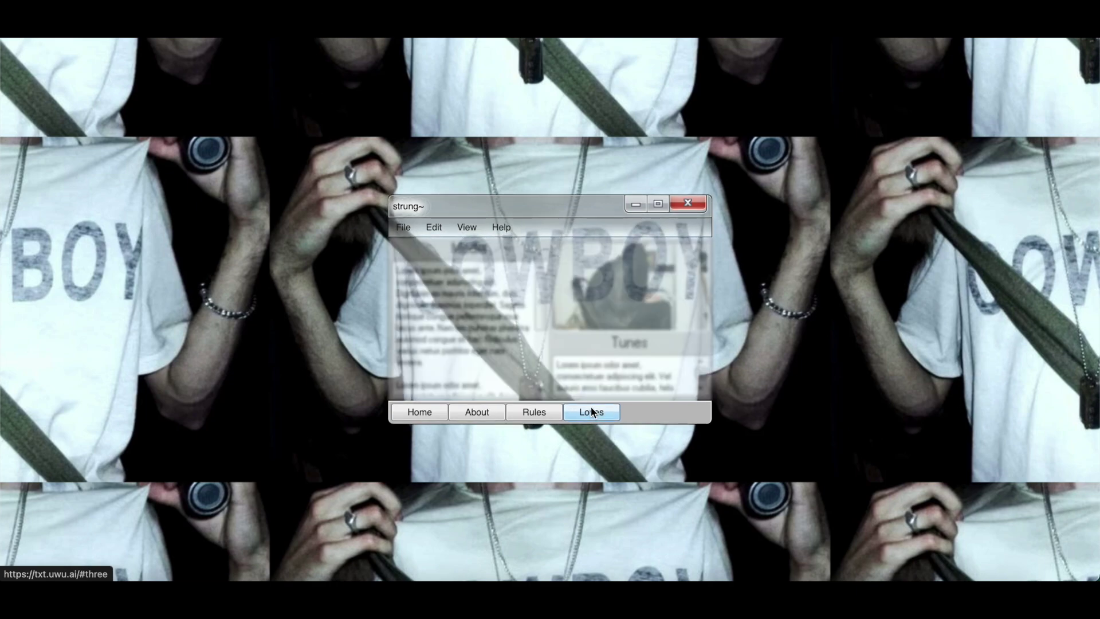
click(420, 412)
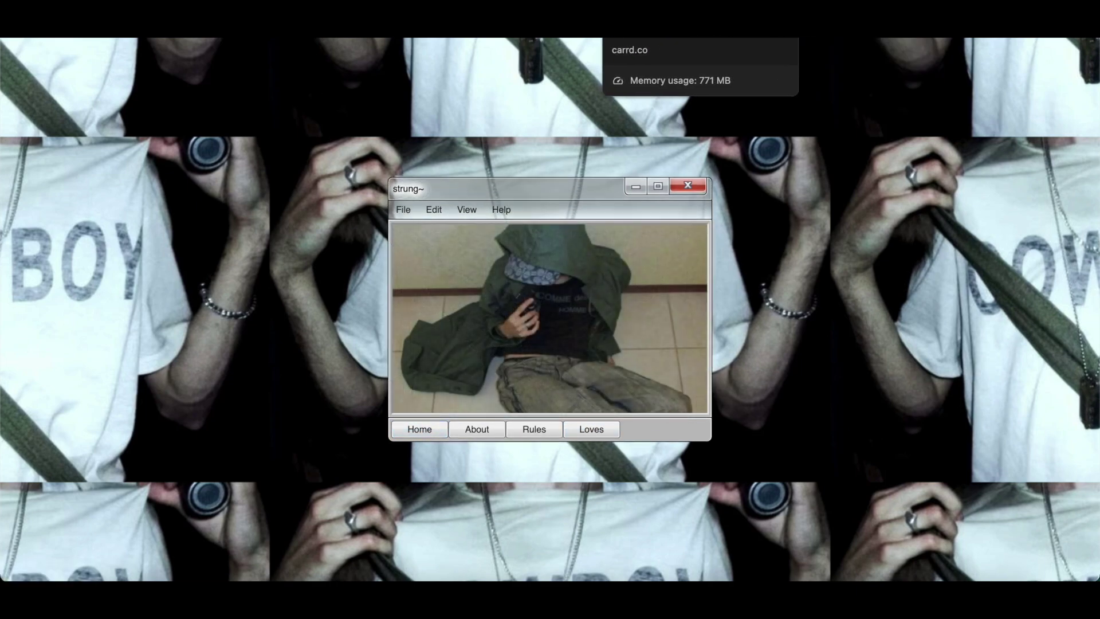
Switch to Carrd, start a blank site and set its background style to Image.
click(659, 17)
click(189, 543)
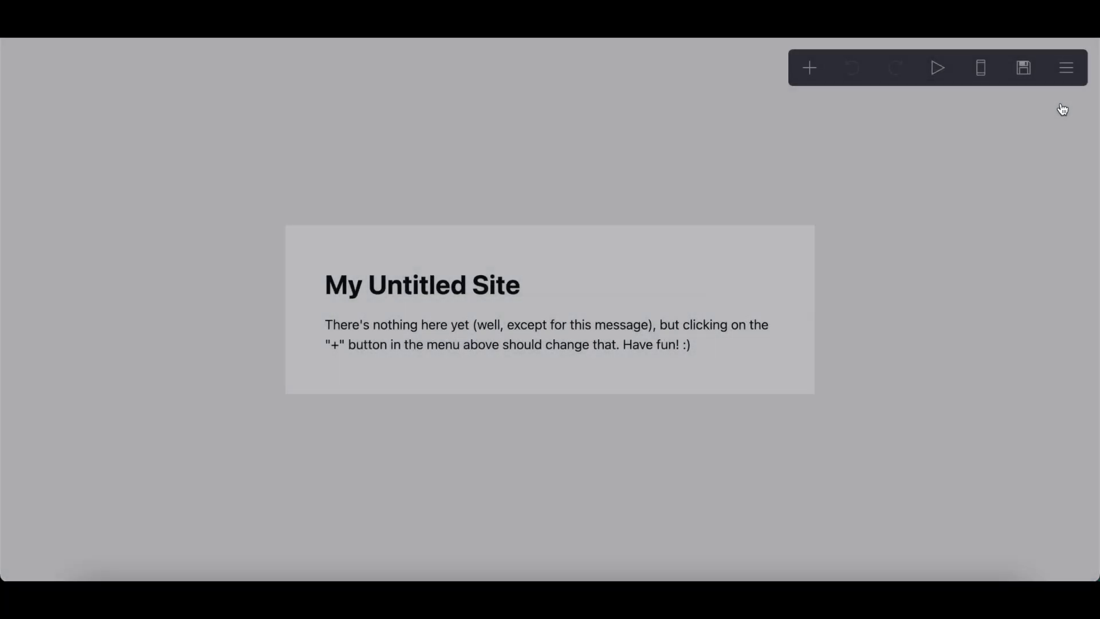
click(1066, 67)
click(991, 247)
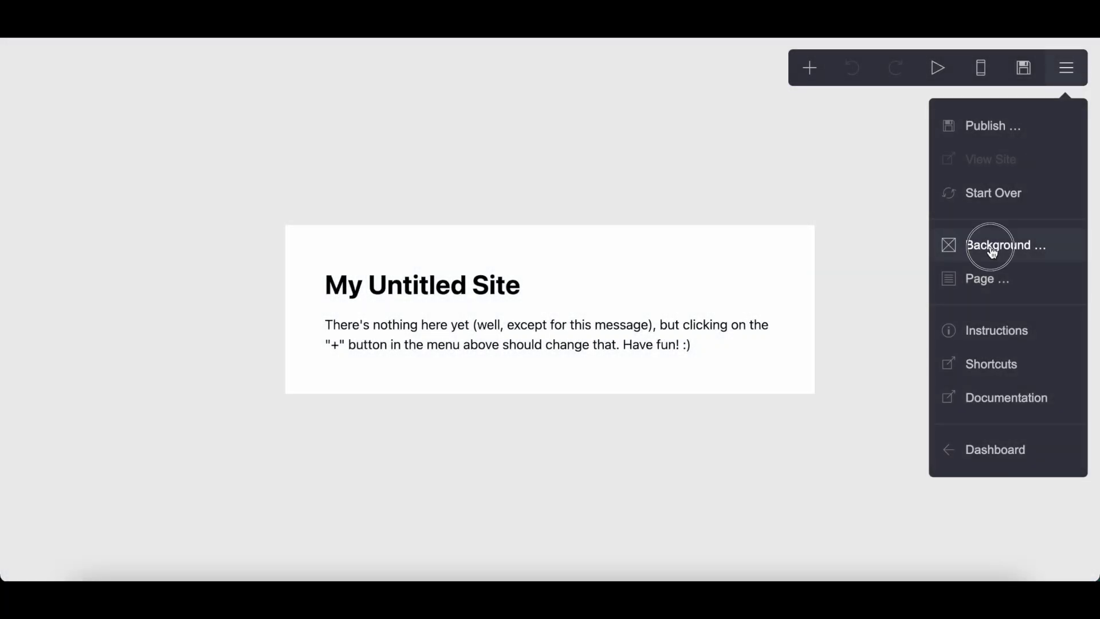
click(121, 210)
click(93, 248)
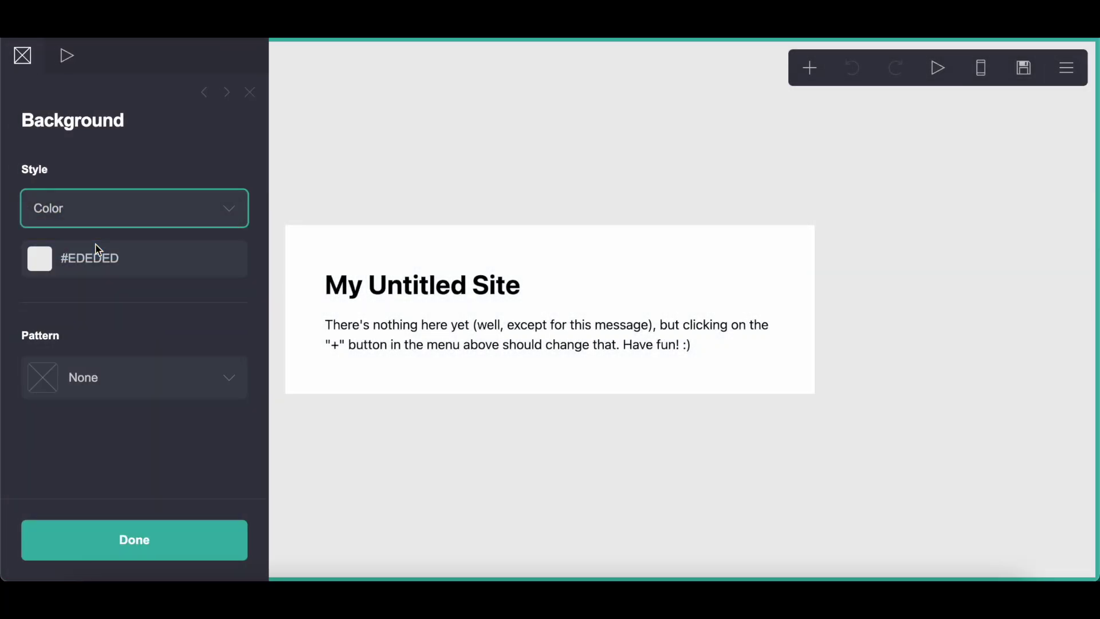
Set the background image size to Default.
scroll(92, 258, down, 5)
click(85, 289)
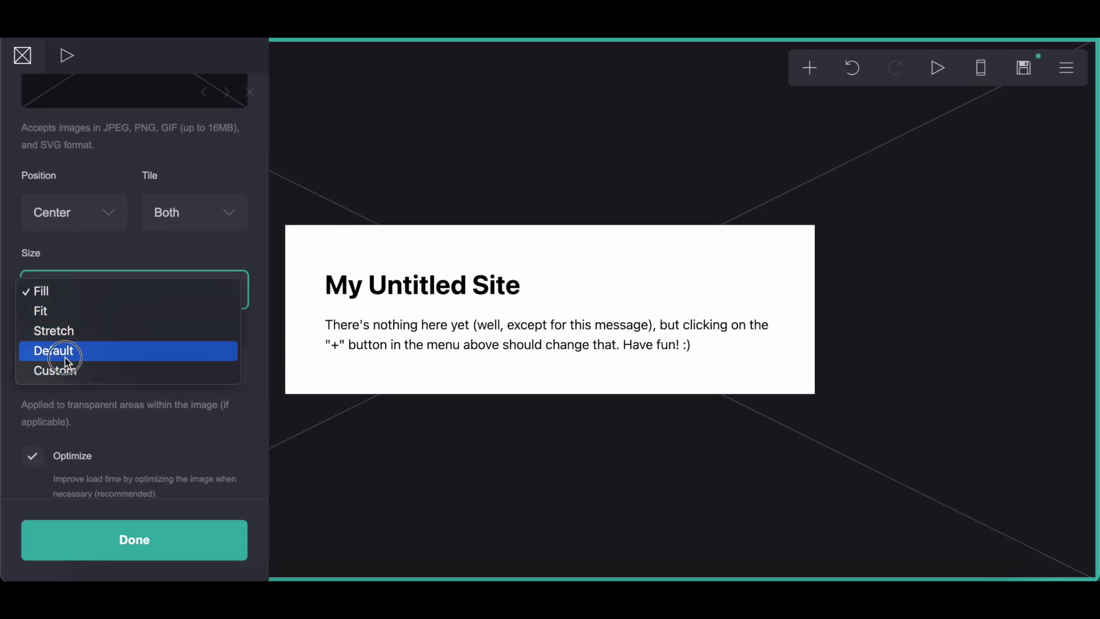
key(Escape)
scroll(64, 358, up, 5)
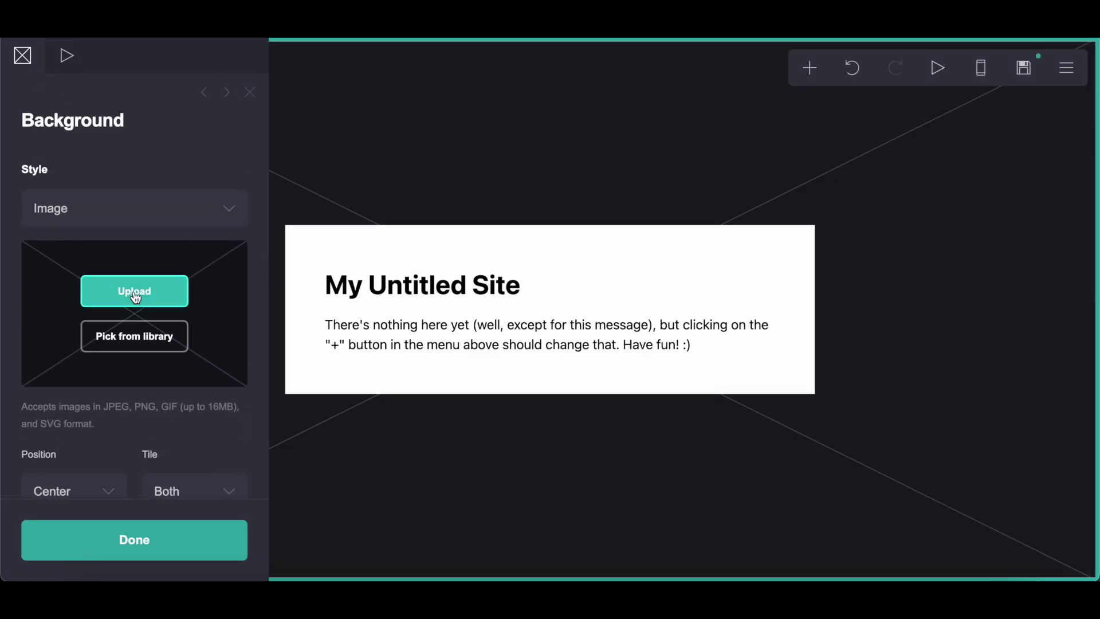
Upload the cowboy shirt photo from Downloads as the background image and accept it without cropping.
click(135, 289)
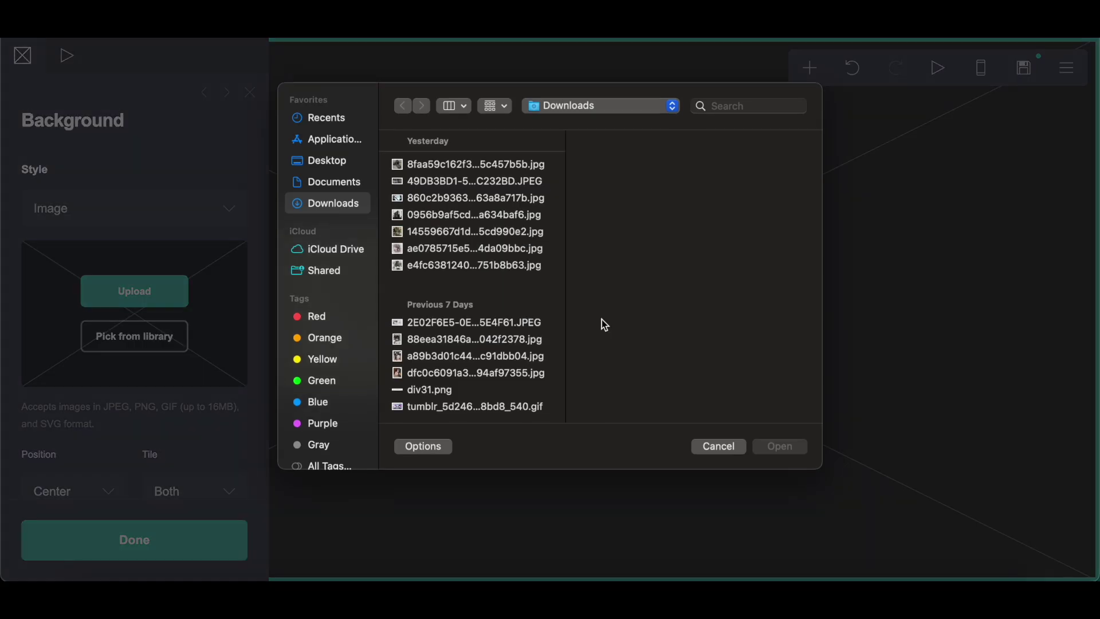
click(466, 199)
click(780, 447)
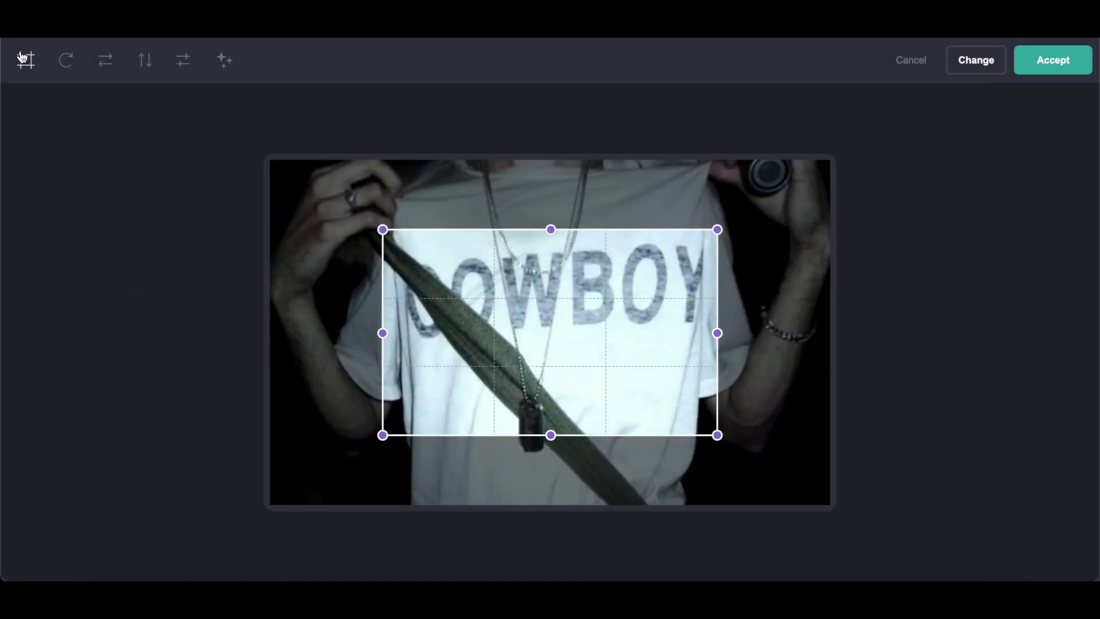
click(1064, 65)
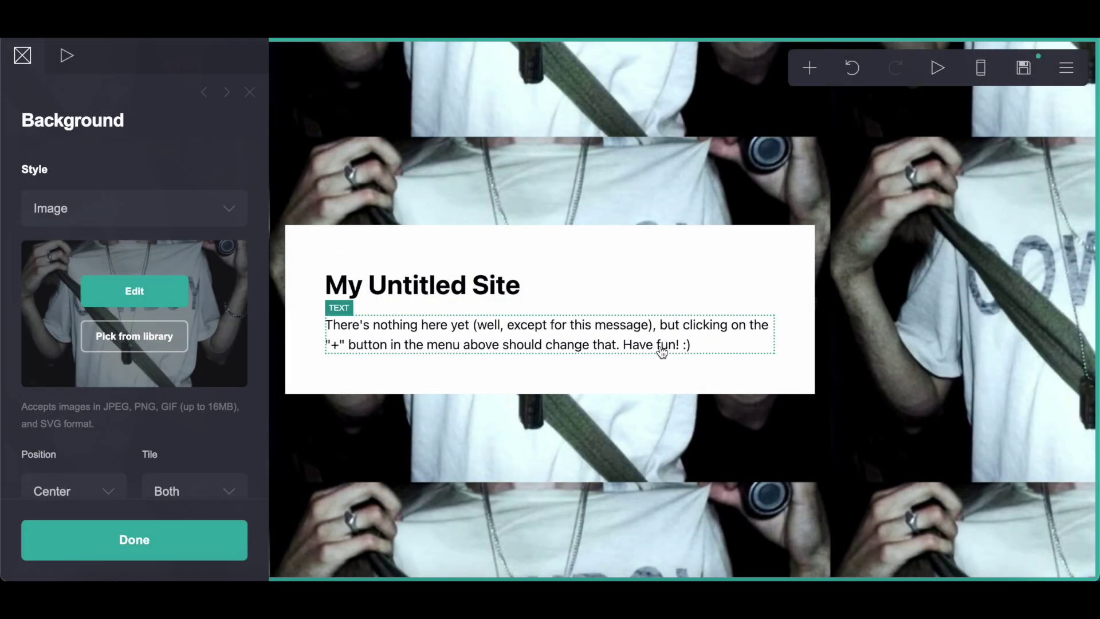
Set the page's On Load and On Section Change animations to Blur In.
click(1068, 71)
click(1007, 282)
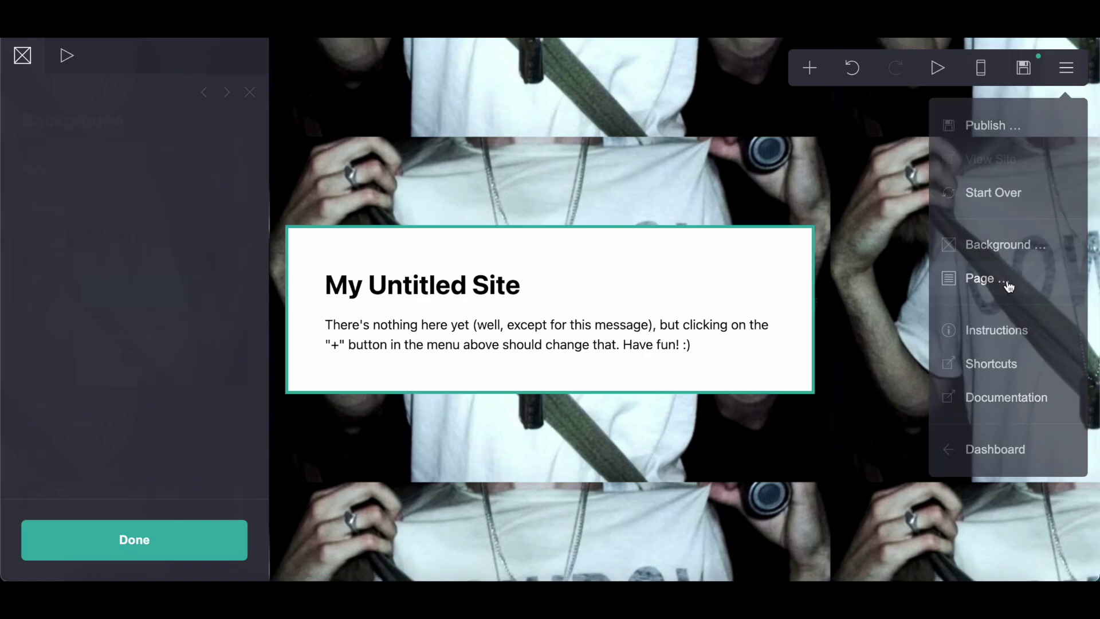
click(66, 57)
click(53, 269)
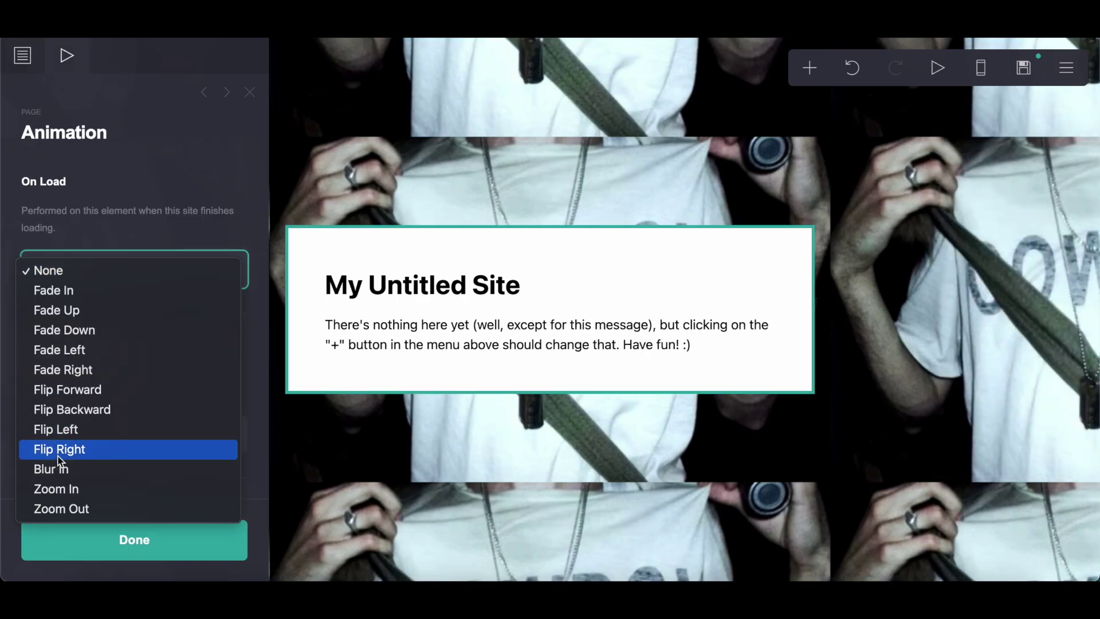
click(57, 467)
scroll(57, 358, down, 5)
scroll(66, 343, down, 1)
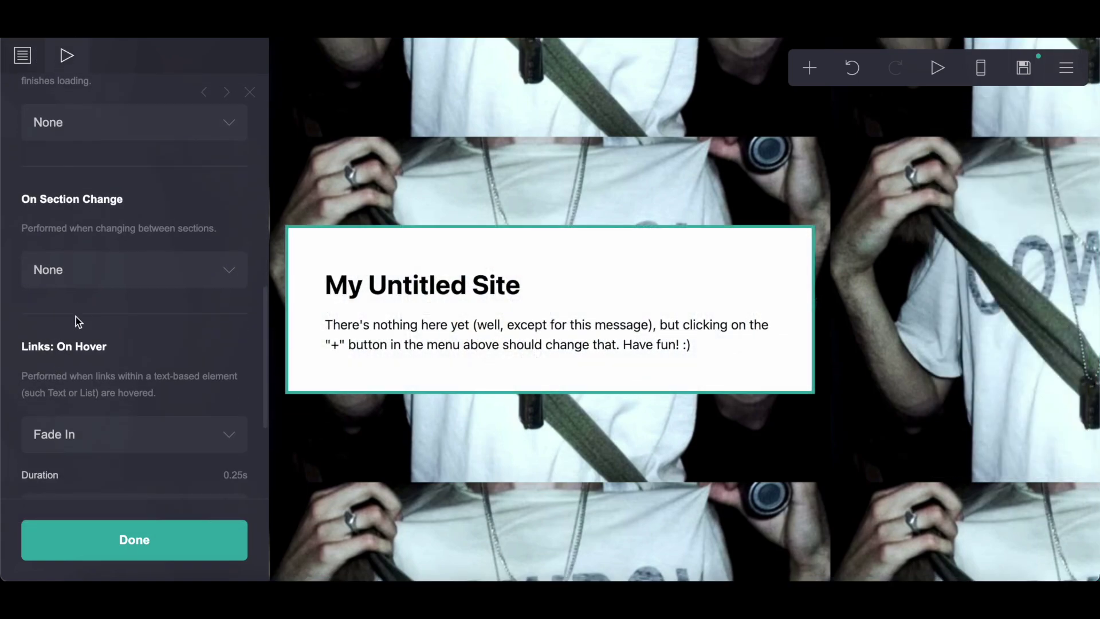
click(82, 280)
click(82, 314)
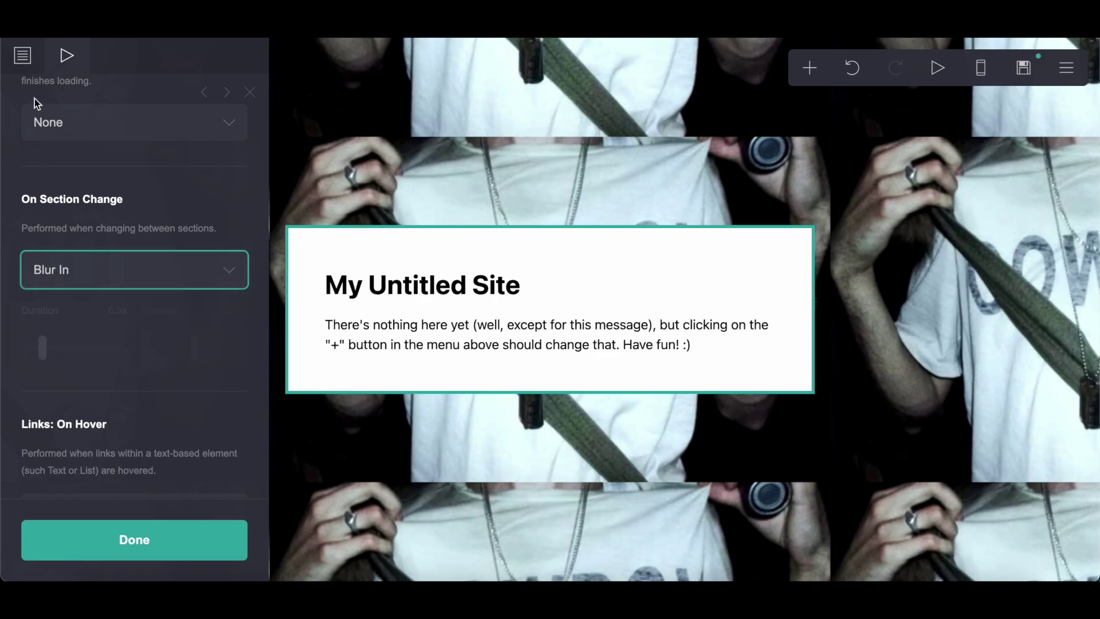
Set the page width to 35 and the page style to Default.
click(22, 56)
click(243, 370)
text(35)
click(97, 203)
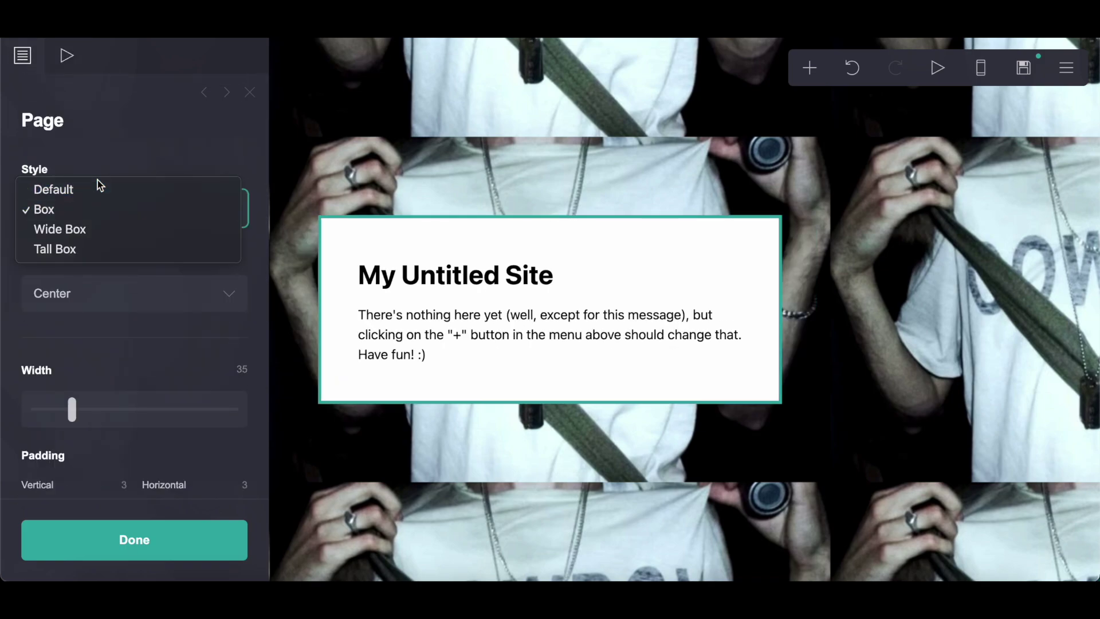
click(100, 187)
Set the page's base element size to 15.
scroll(172, 198, down, 2)
click(241, 247)
text(15)
key(Return)
Align the page contents to Center and reduce their spacing to 0.
scroll(174, 344, down, 3)
click(94, 269)
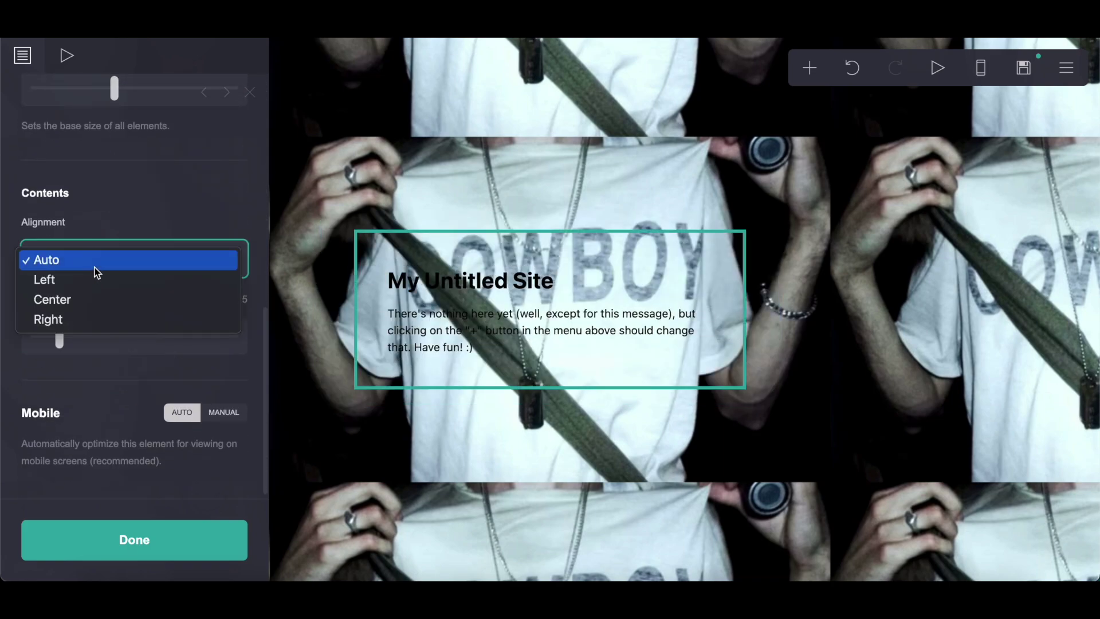
click(87, 303)
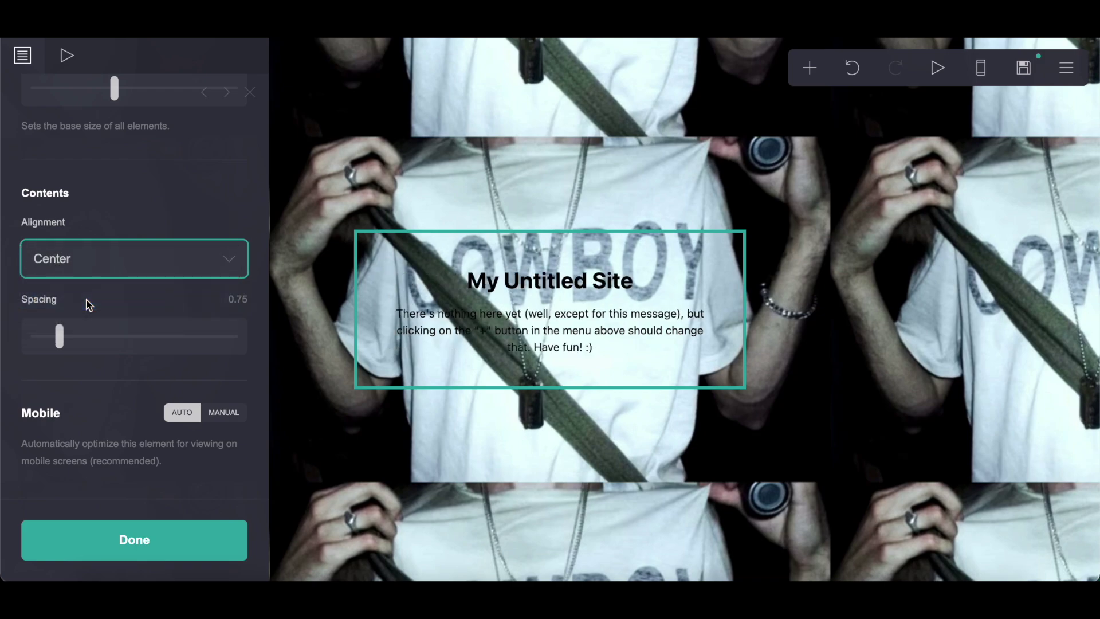
drag(60, 337, 2, 338)
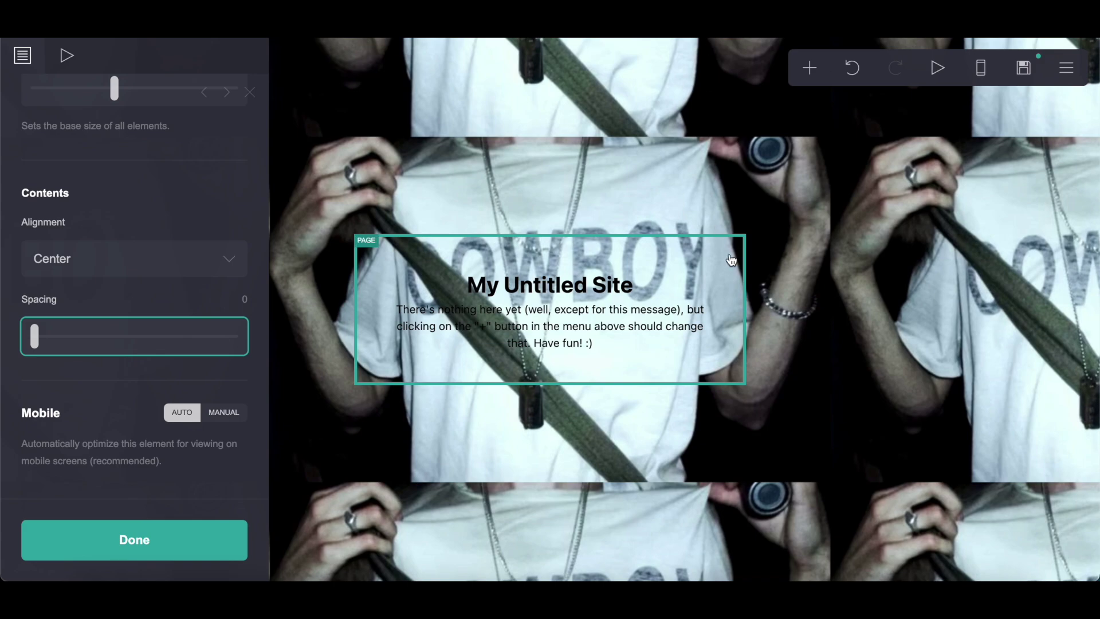
Delete the placeholder heading and the placeholder text from the page.
click(550, 284)
click(67, 534)
click(530, 315)
click(74, 539)
click(1070, 76)
click(985, 278)
scroll(221, 327, down, 8)
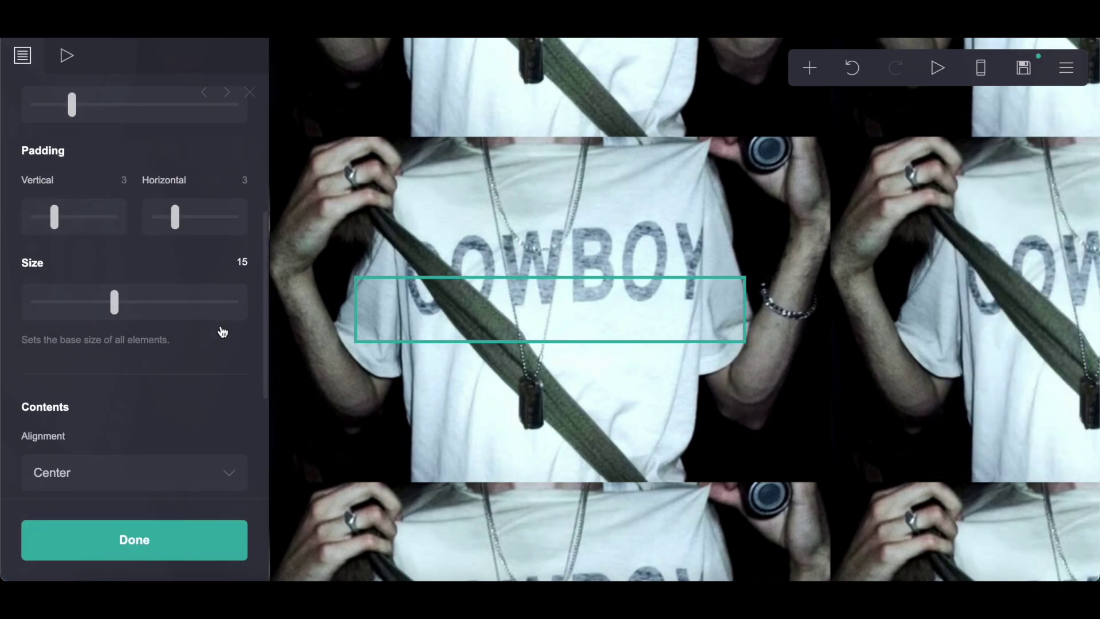
scroll(221, 326, up, 8)
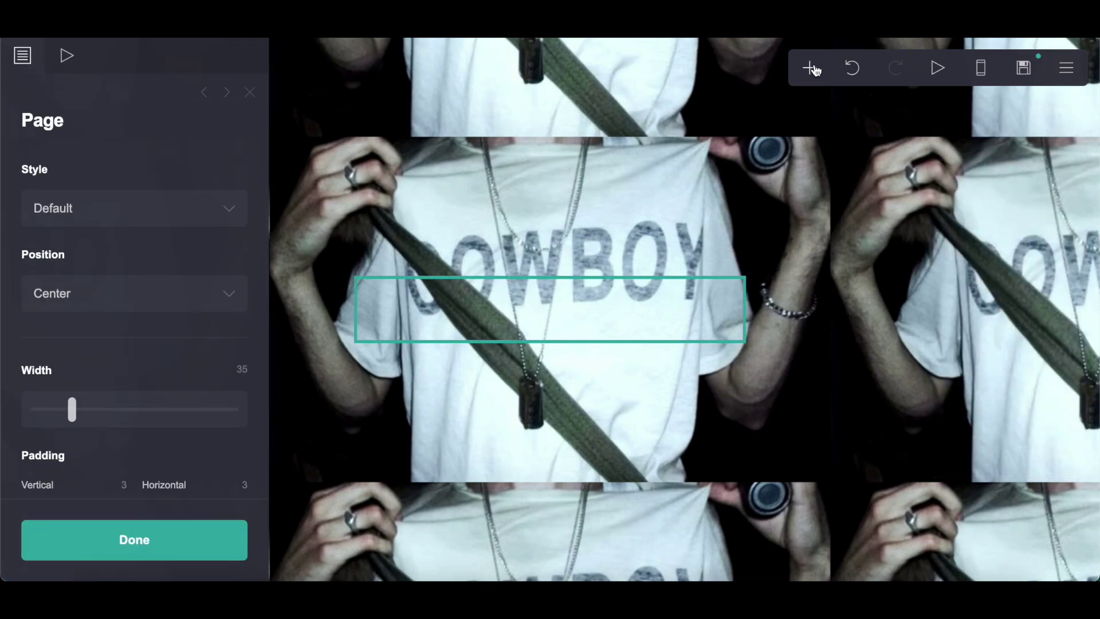
Add a Code embed to the page and title it "top".
click(810, 68)
click(744, 360)
click(83, 357)
text(top)
Add a container below the embed and set its vertical and horizontal padding to 0.
click(807, 67)
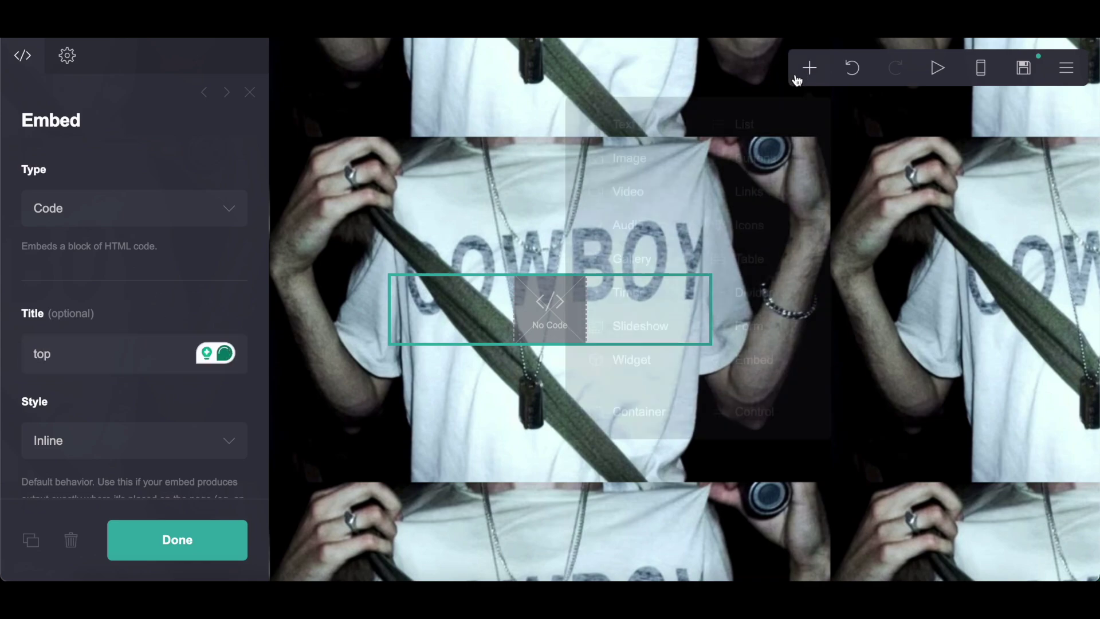
click(635, 414)
click(67, 55)
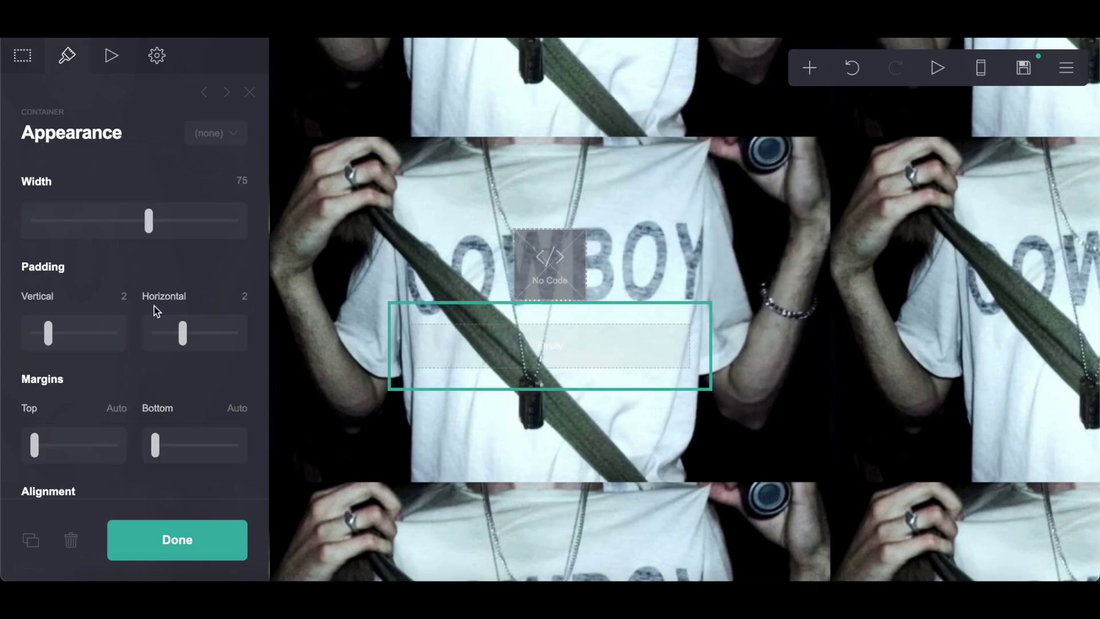
scroll(152, 287, down, 1)
click(122, 235)
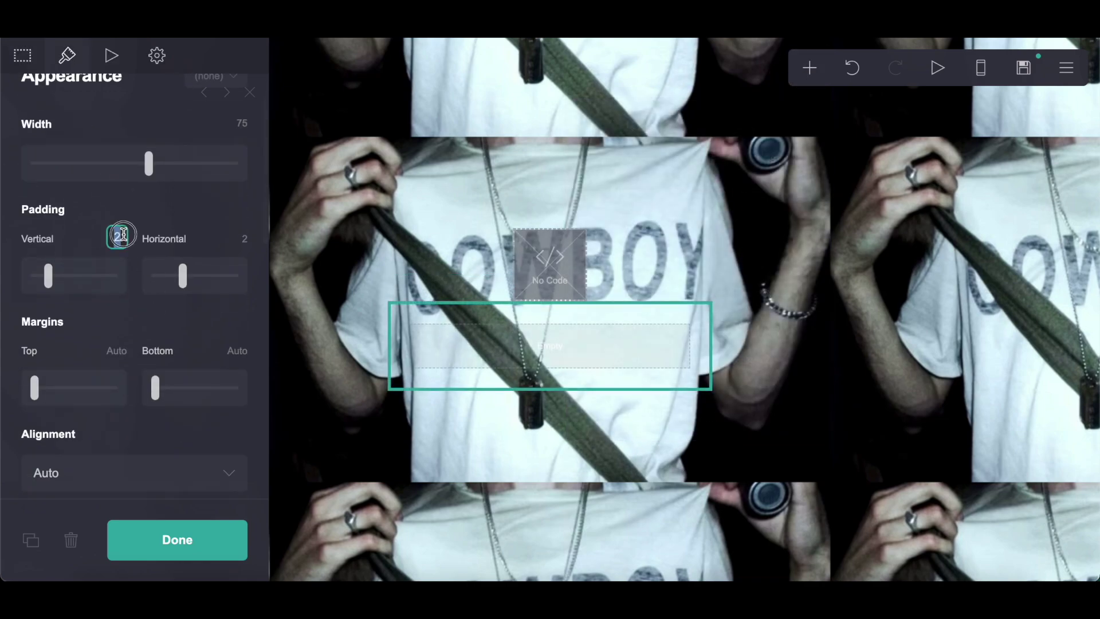
click(240, 242)
key(Return)
Give the container a #000000 border on the sides and bottom only, with the top edge turned off.
scroll(211, 219, down, 9)
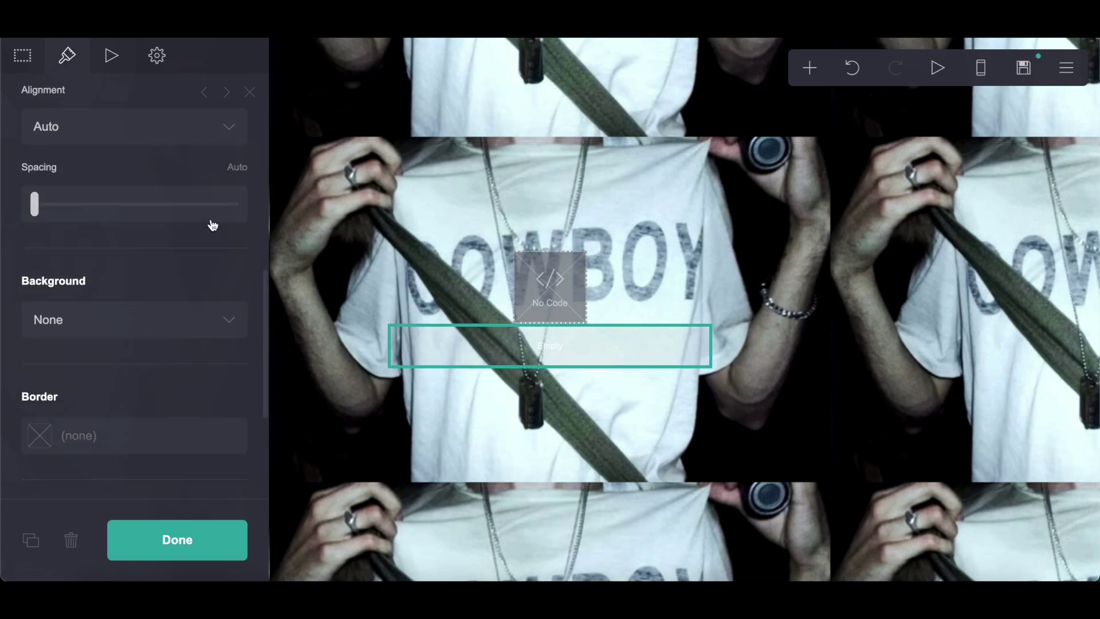
click(169, 179)
click(168, 179)
scroll(167, 186, down, 1)
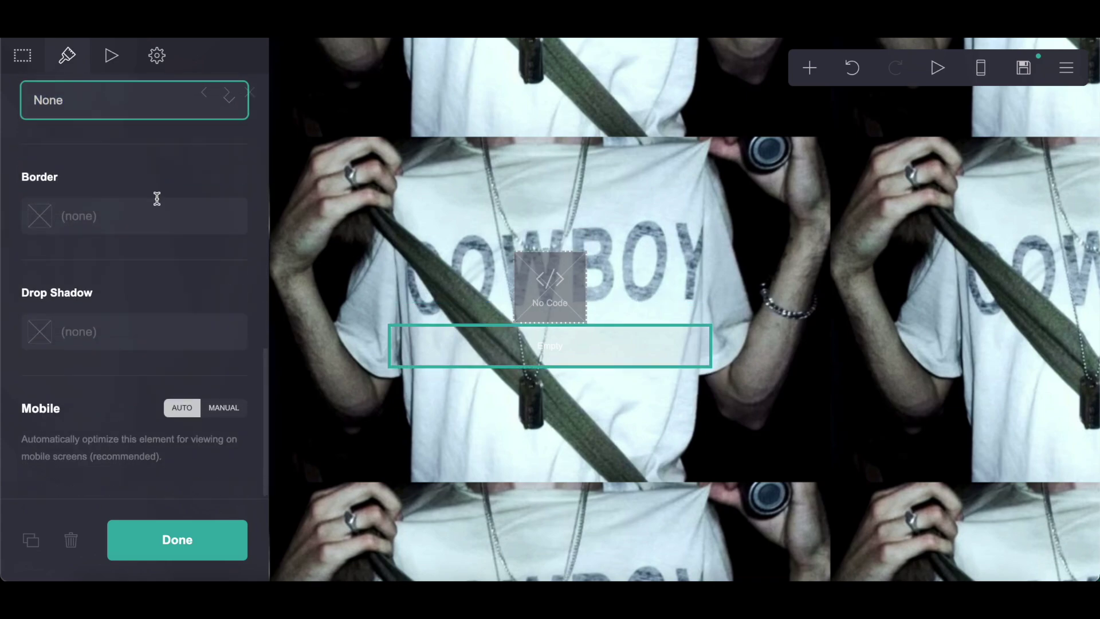
click(159, 197)
click(105, 159)
click(37, 336)
Add a Code embed inside the container and enter "top" as its title.
click(813, 69)
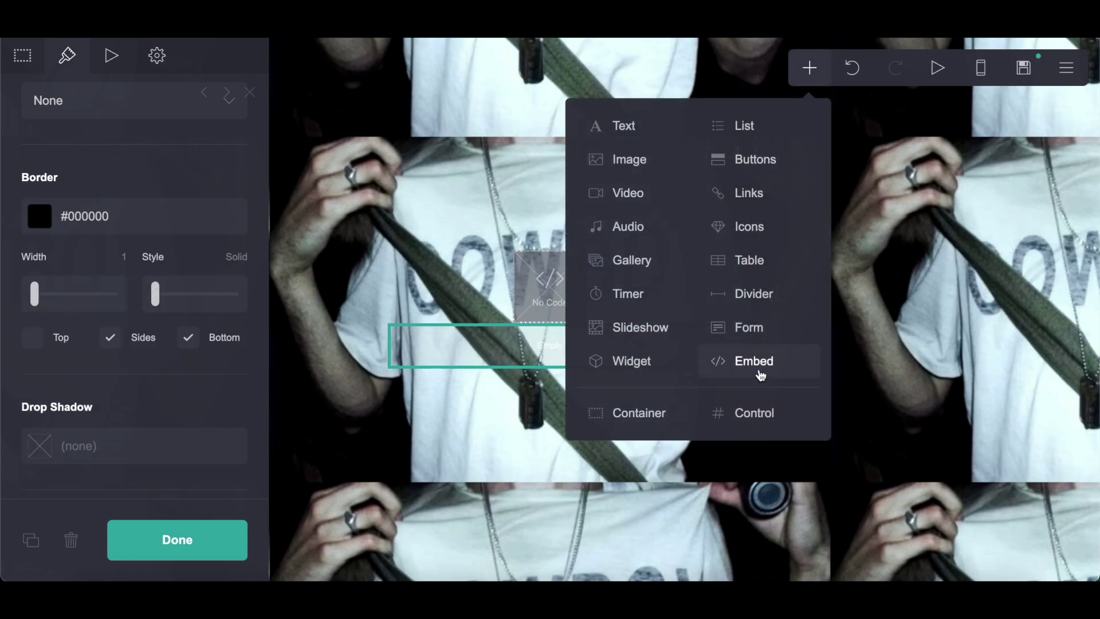
click(759, 374)
click(60, 353)
text(top)
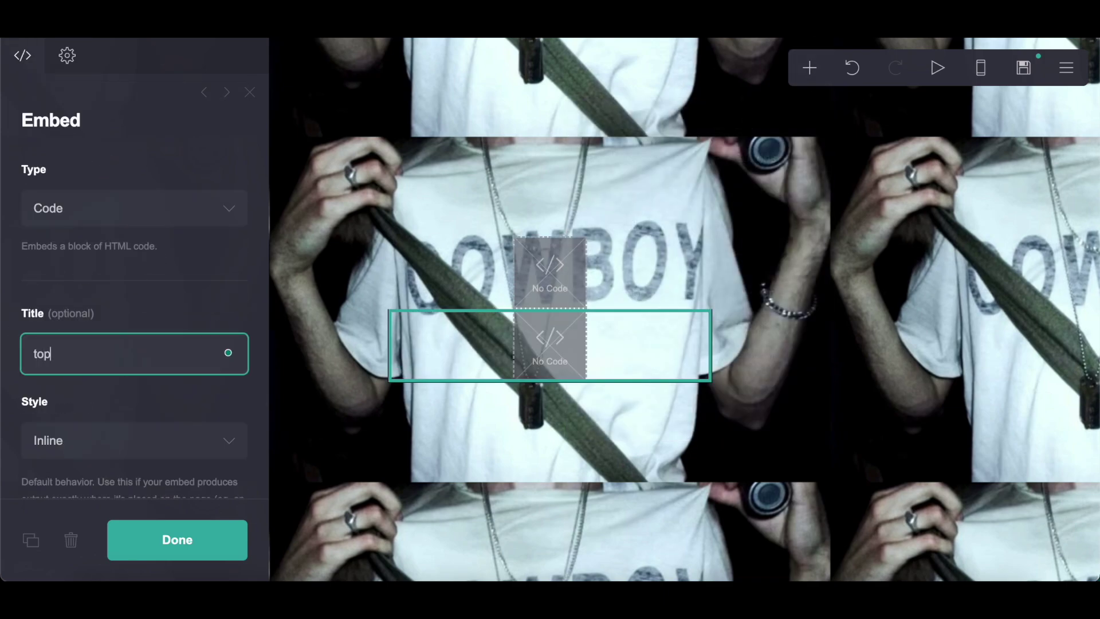
text( 2)
key(BackSpace)
key(BackSpace)
Copy the TOP CSS code from the Pastebin page and paste it into the upper embed's code.
scroll(163, 295, down, 5)
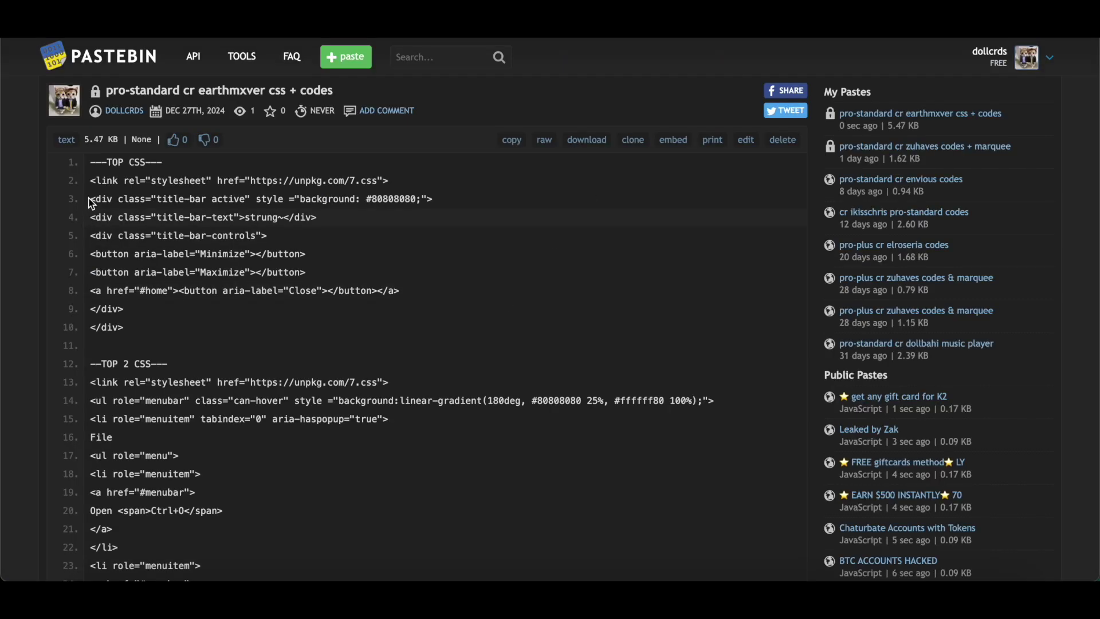
drag(91, 182, 133, 326)
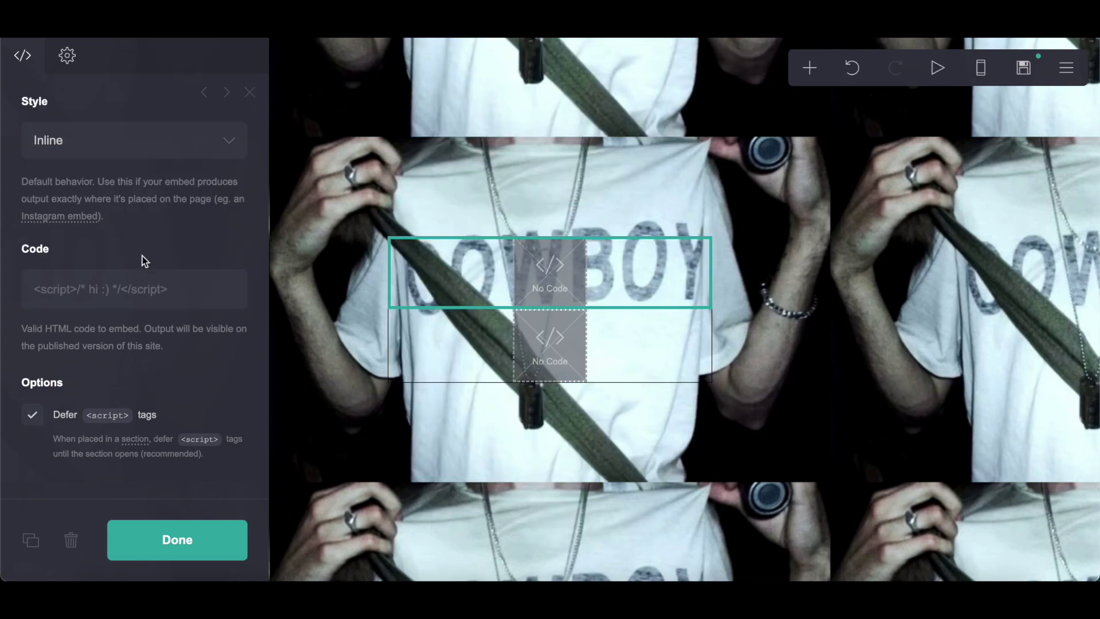
click(138, 289)
key(ctrl+v)
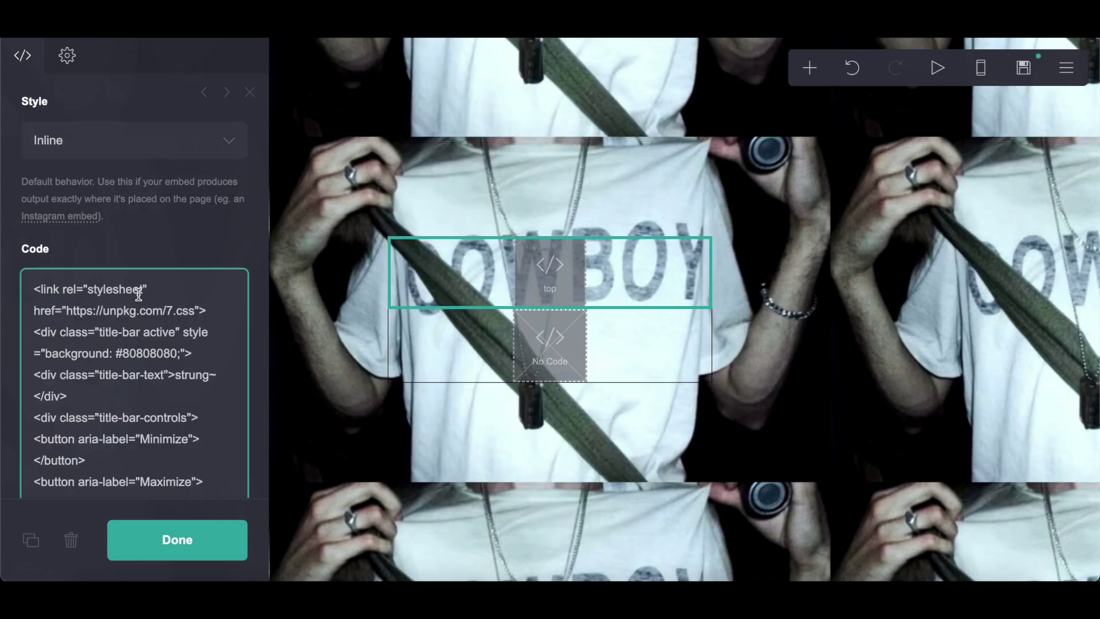
Examine the title bar's background colour and the remaining lines of the pasted embed code.
scroll(122, 246, down, 5)
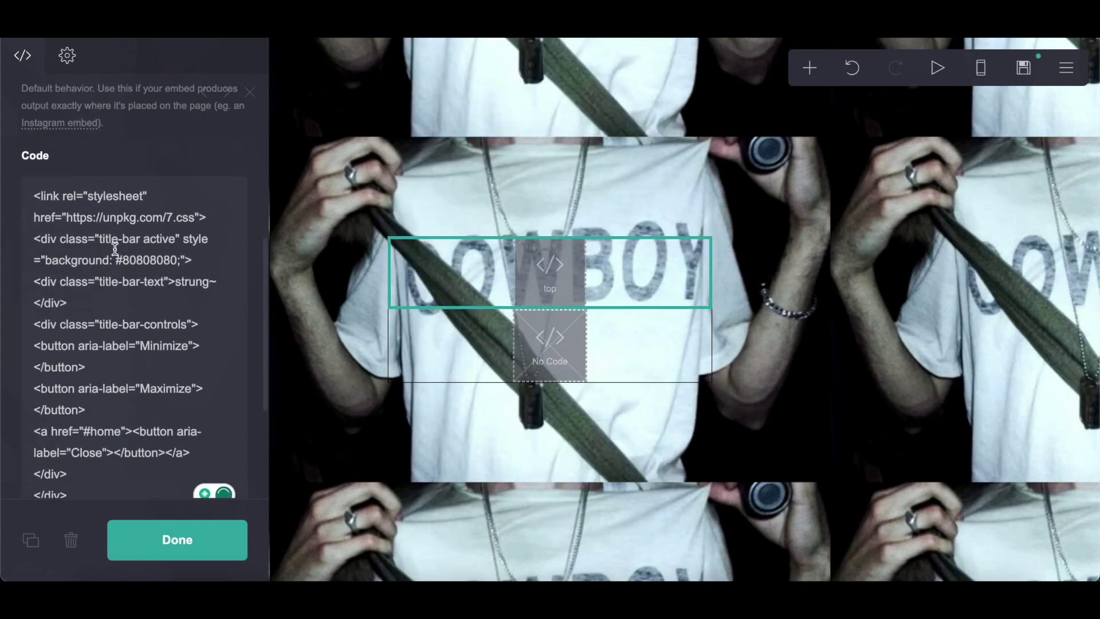
drag(32, 260, 265, 264)
click(209, 260)
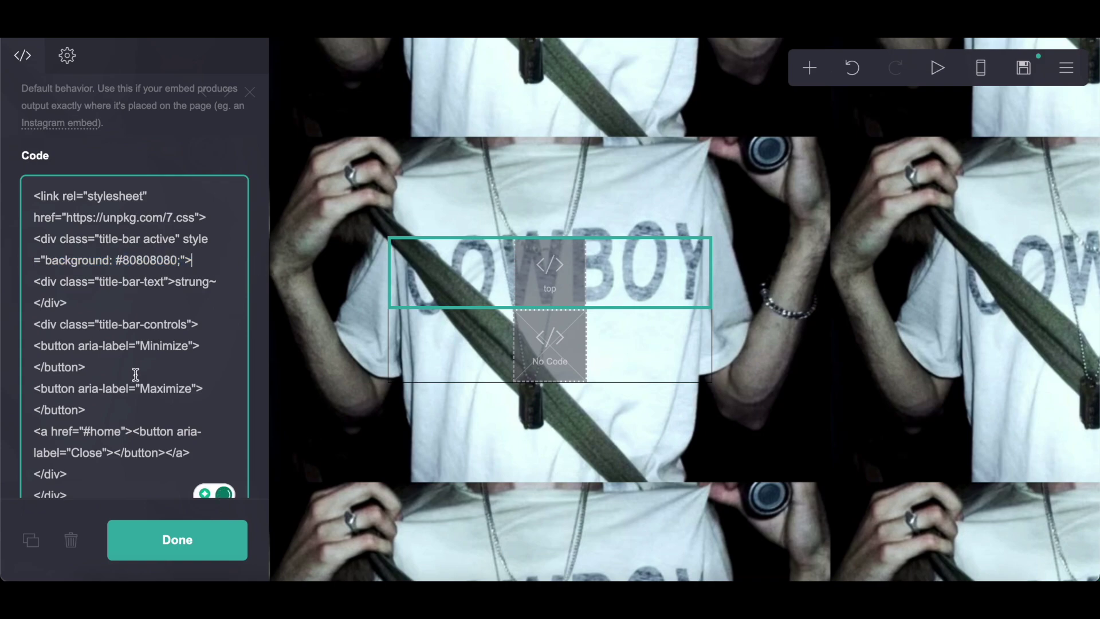
drag(164, 262, 178, 263)
scroll(221, 341, down, 2)
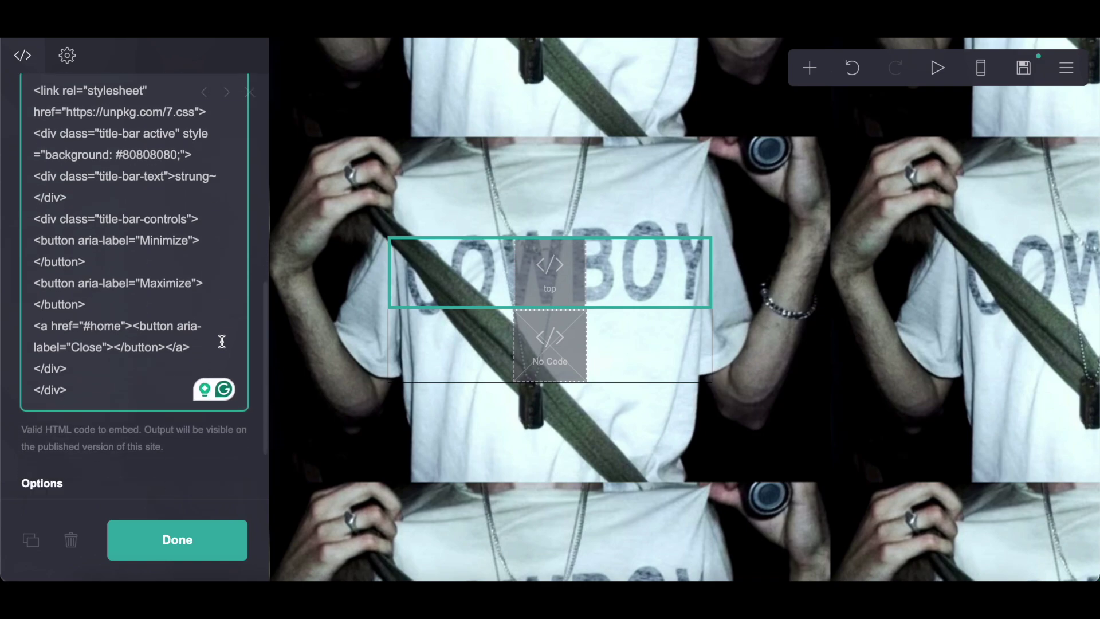
Paste the menu bar code into the code field of the lower embed titled "top 2".
drag(176, 173, 221, 172)
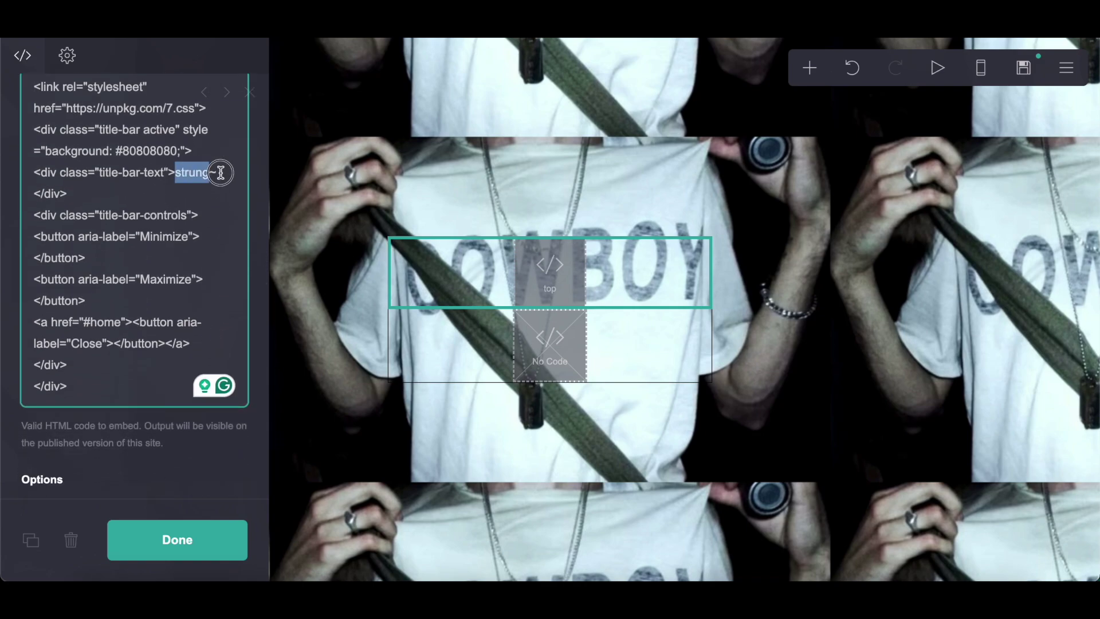
click(626, 353)
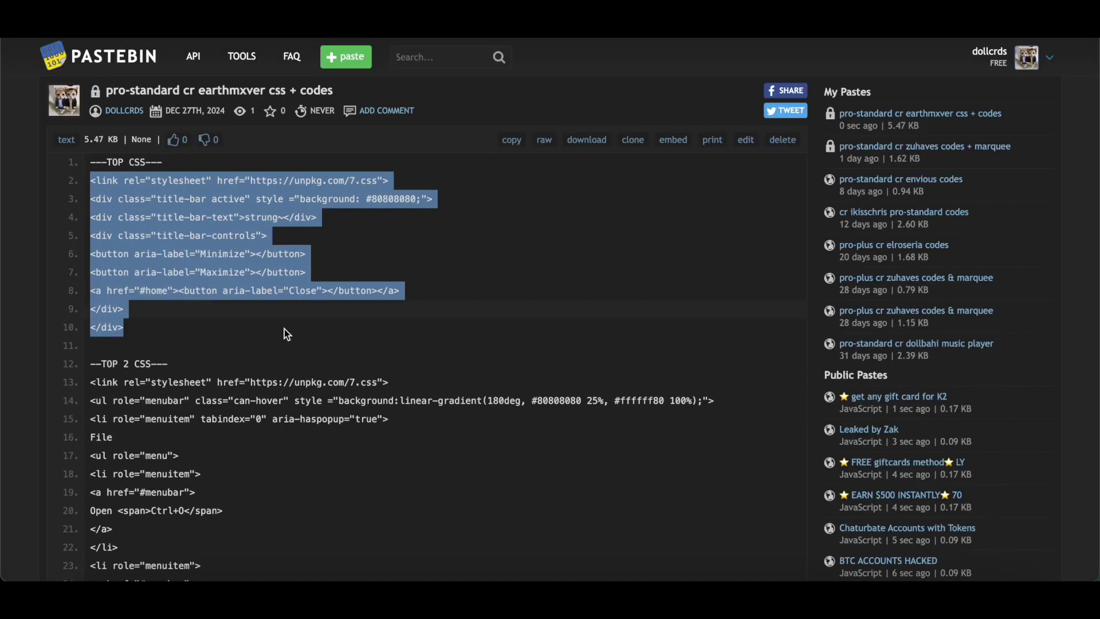
scroll(284, 329, down, 3)
drag(92, 192, 191, 496)
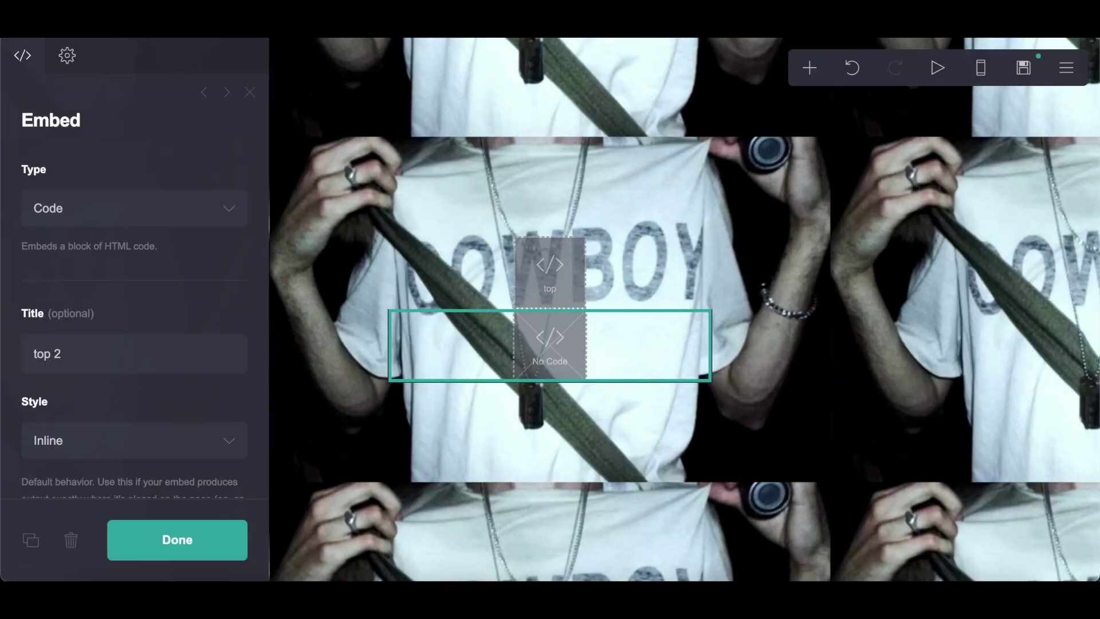
click(431, 254)
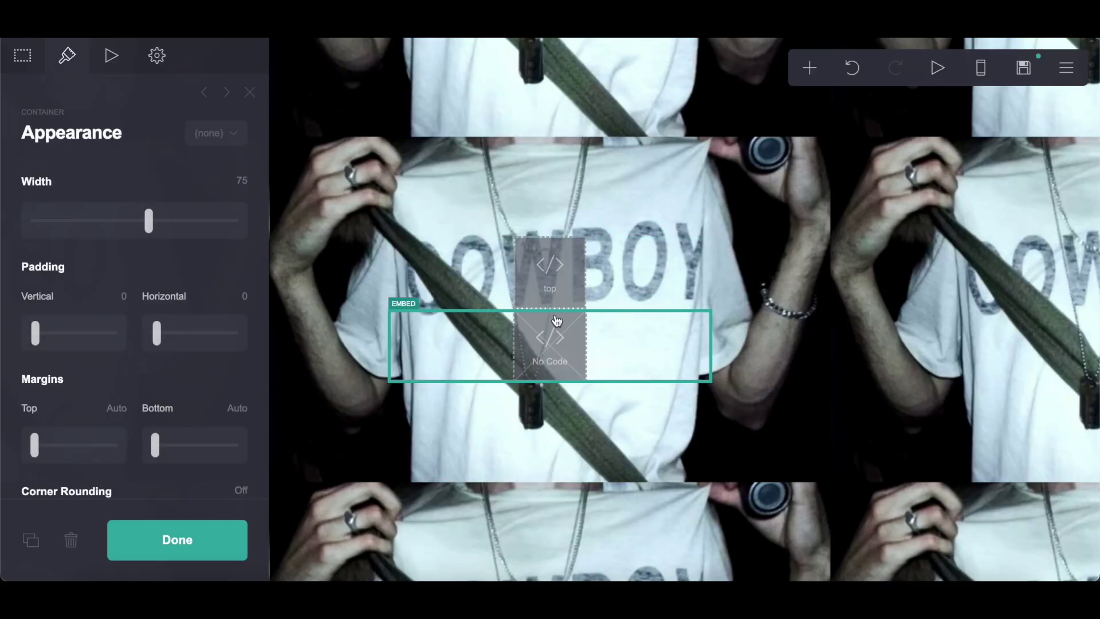
click(581, 321)
scroll(108, 413, down, 5)
click(90, 352)
key(ctrl+v)
Examine the menu bar's linear-gradient colours in the pasted code and close the embed's settings.
click(150, 312)
scroll(151, 312, down, 3)
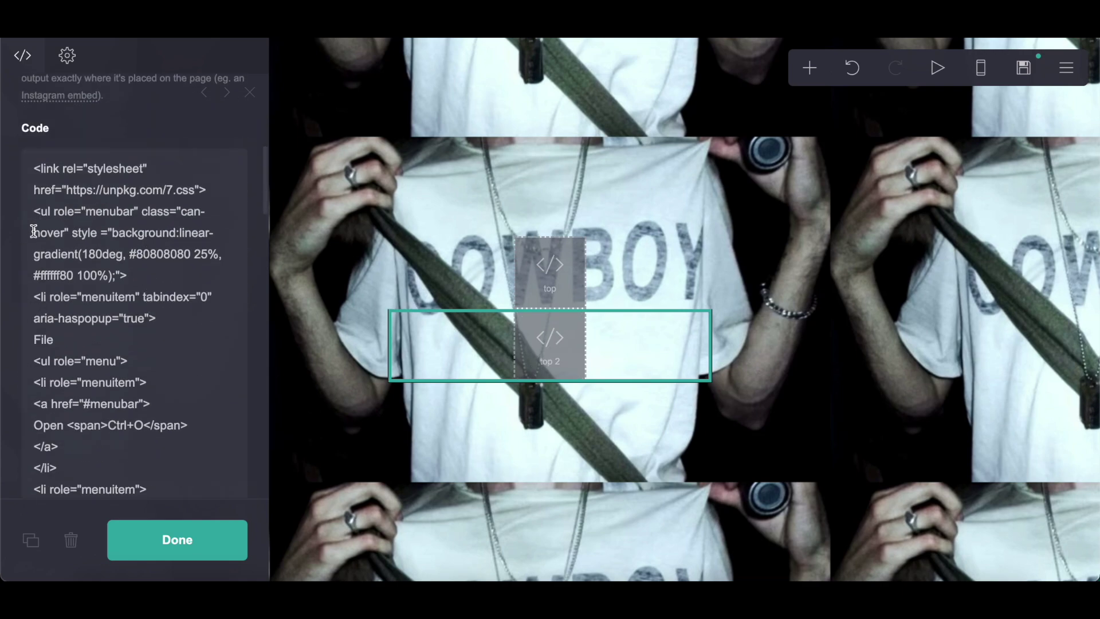
drag(34, 255, 189, 272)
click(189, 273)
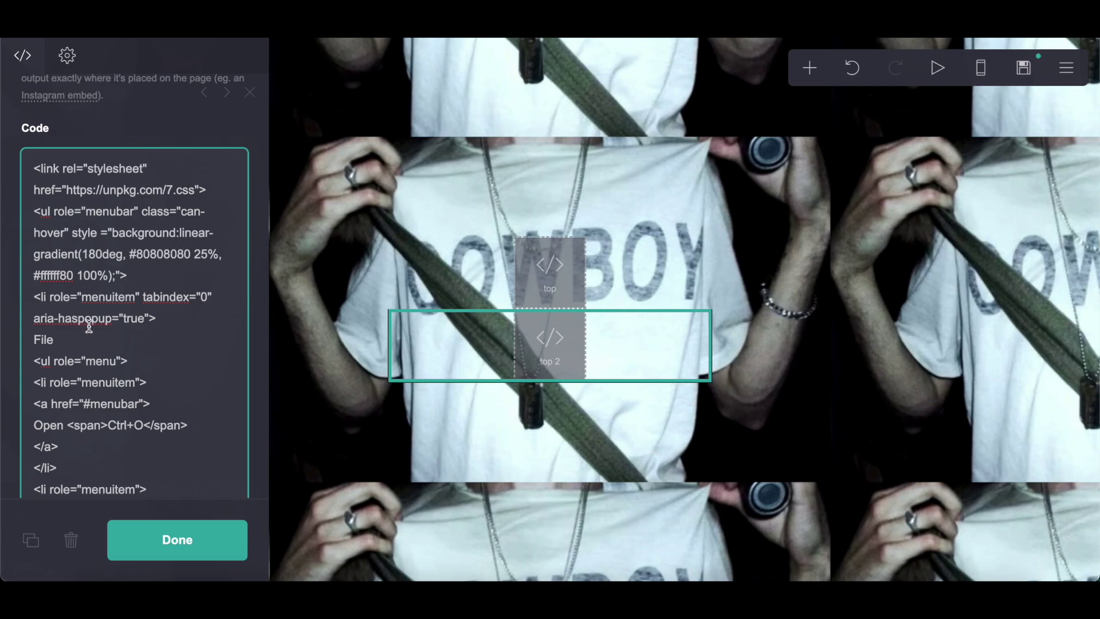
click(177, 545)
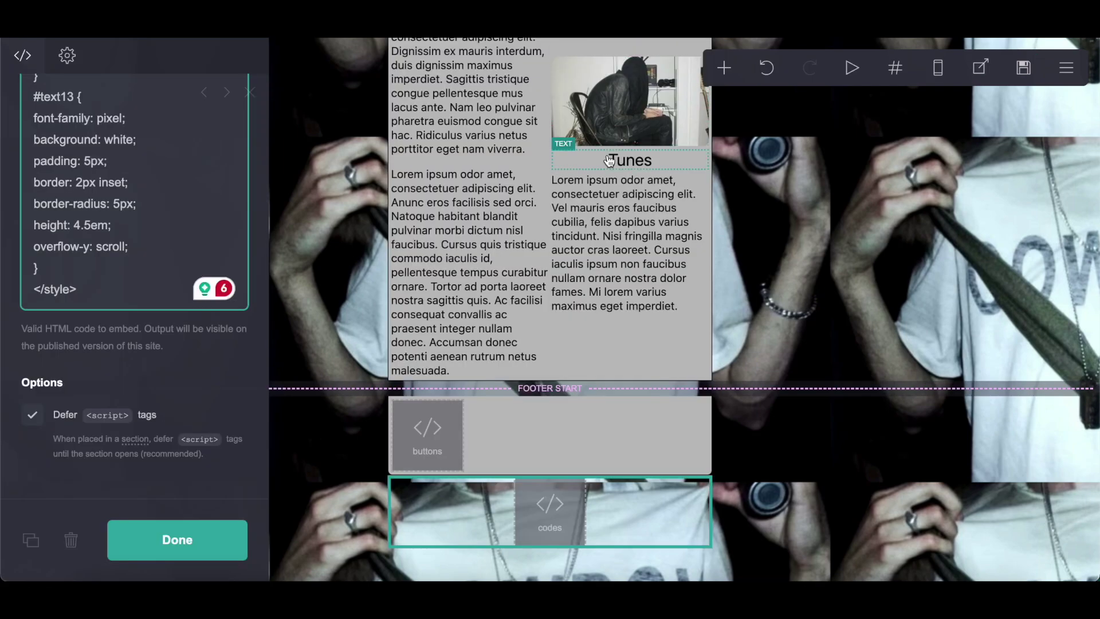
Add a Control element below the container and set its type to Header Marker.
scroll(609, 161, up, 20)
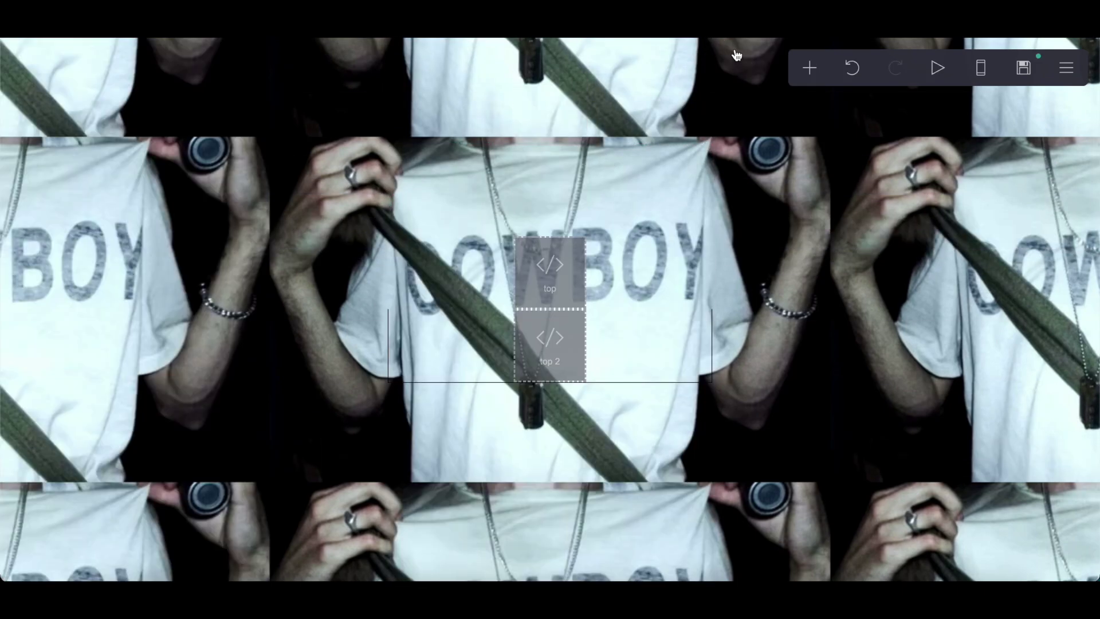
click(811, 71)
click(746, 411)
scroll(66, 304, down, 3)
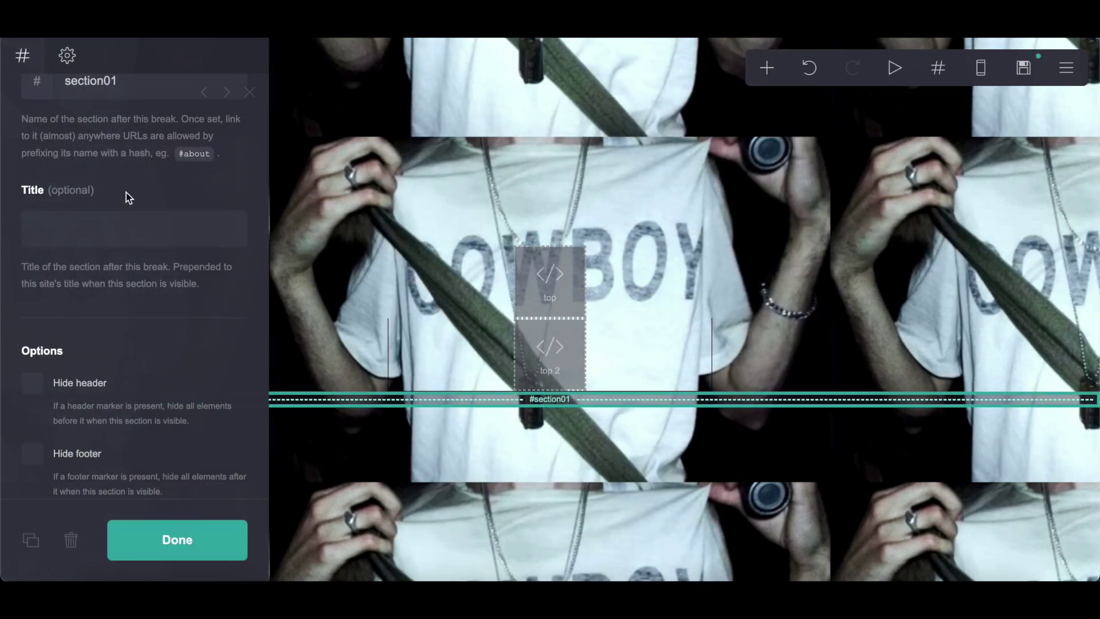
scroll(126, 192, up, 7)
click(117, 217)
click(115, 236)
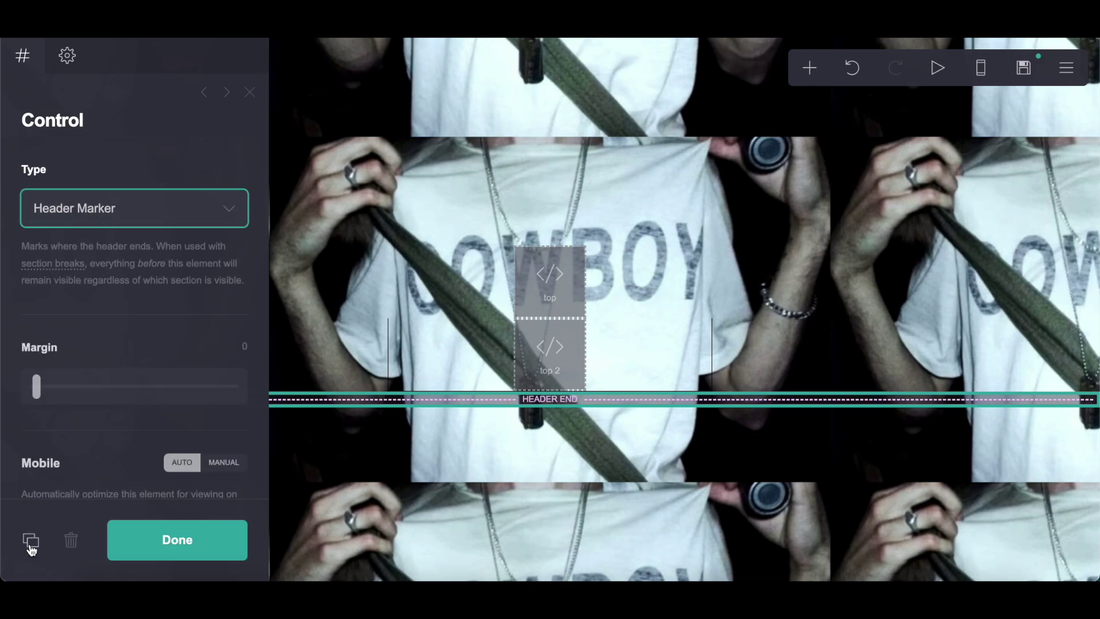
Create a section break after the header marker and name it "home".
click(122, 211)
click(116, 191)
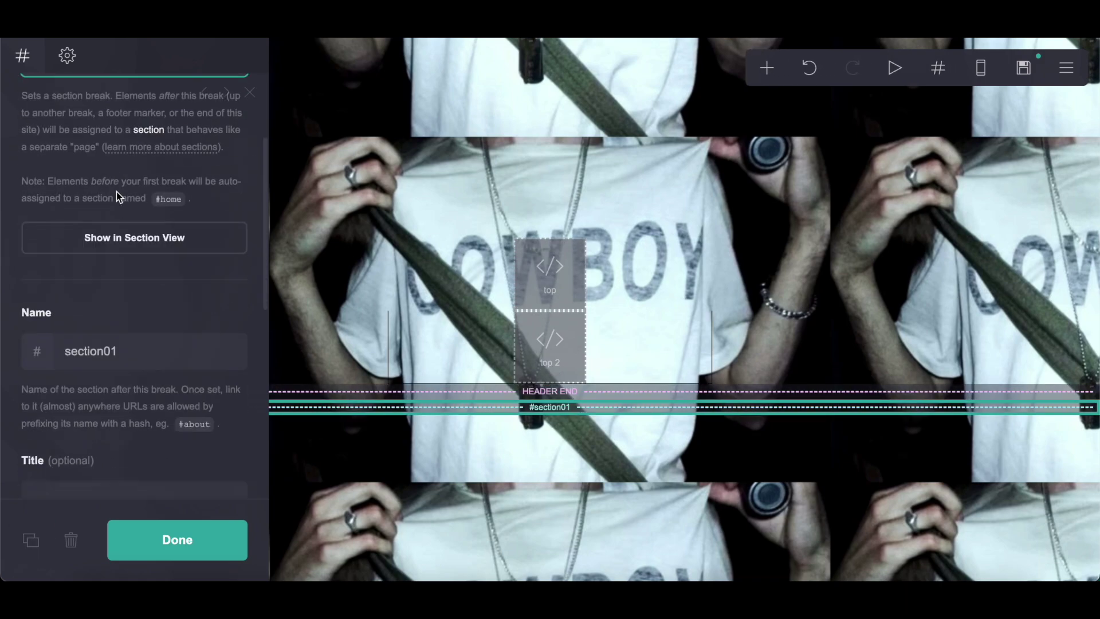
drag(65, 344, 238, 345)
text(home)
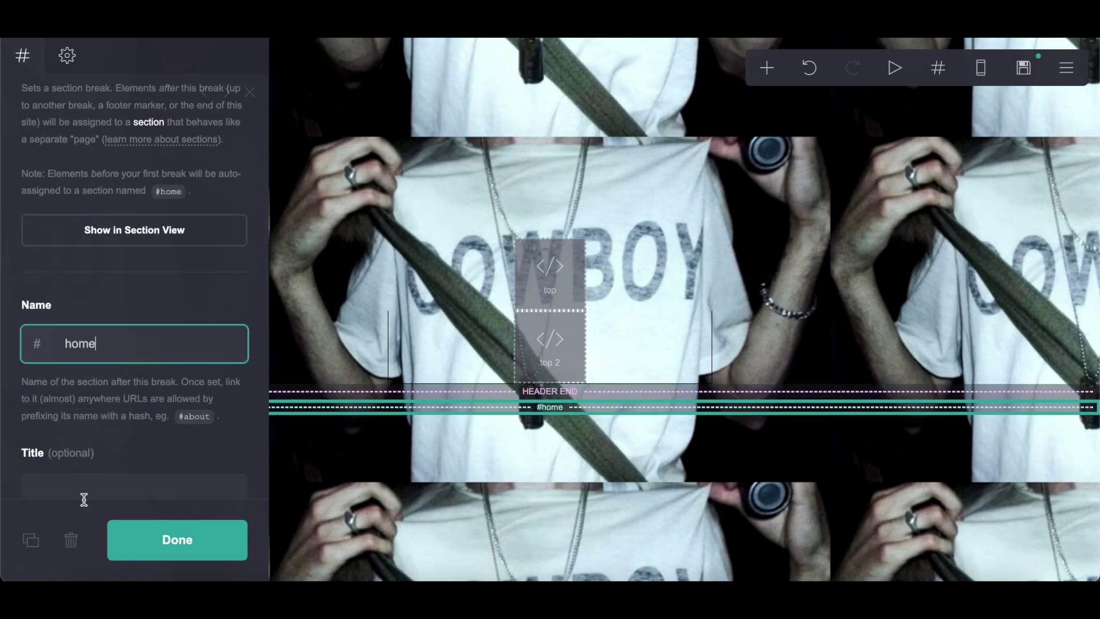
Duplicate the home section break three times, naming the copies "one", "two" and "three".
click(31, 540)
double_click(130, 344)
text(one)
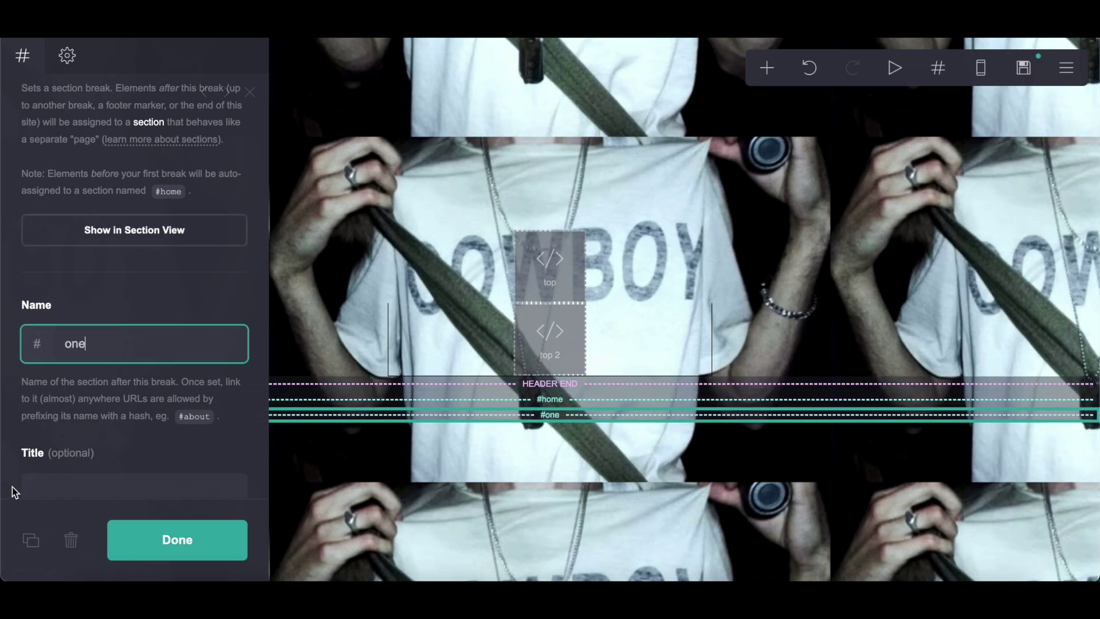
click(31, 539)
double_click(102, 343)
text(two)
click(31, 540)
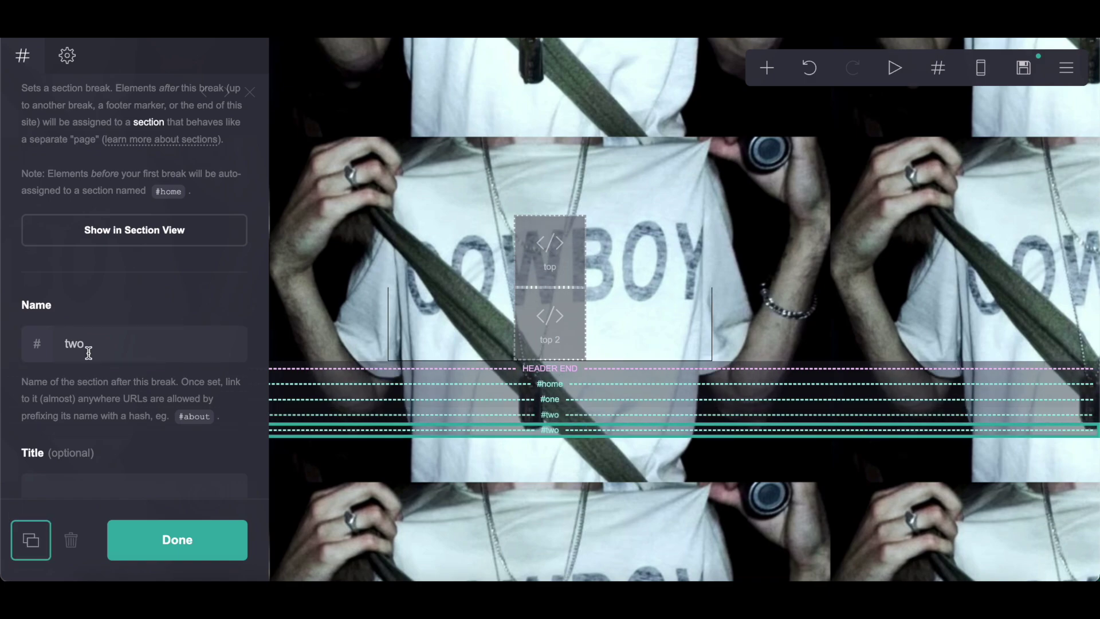
double_click(74, 343)
text(three)
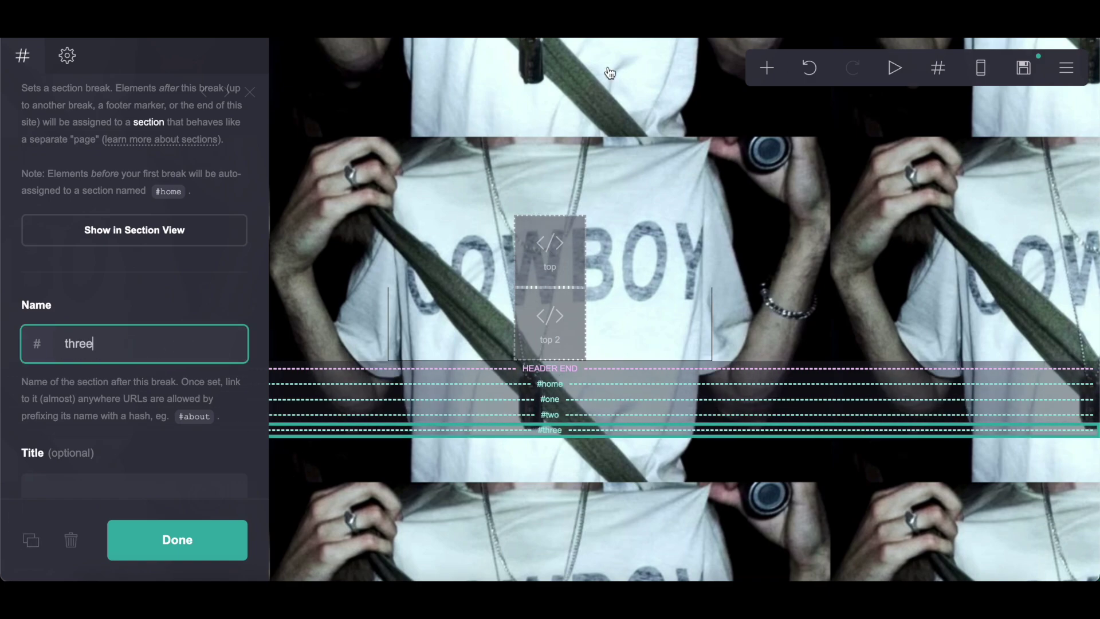
click(768, 69)
click(610, 417)
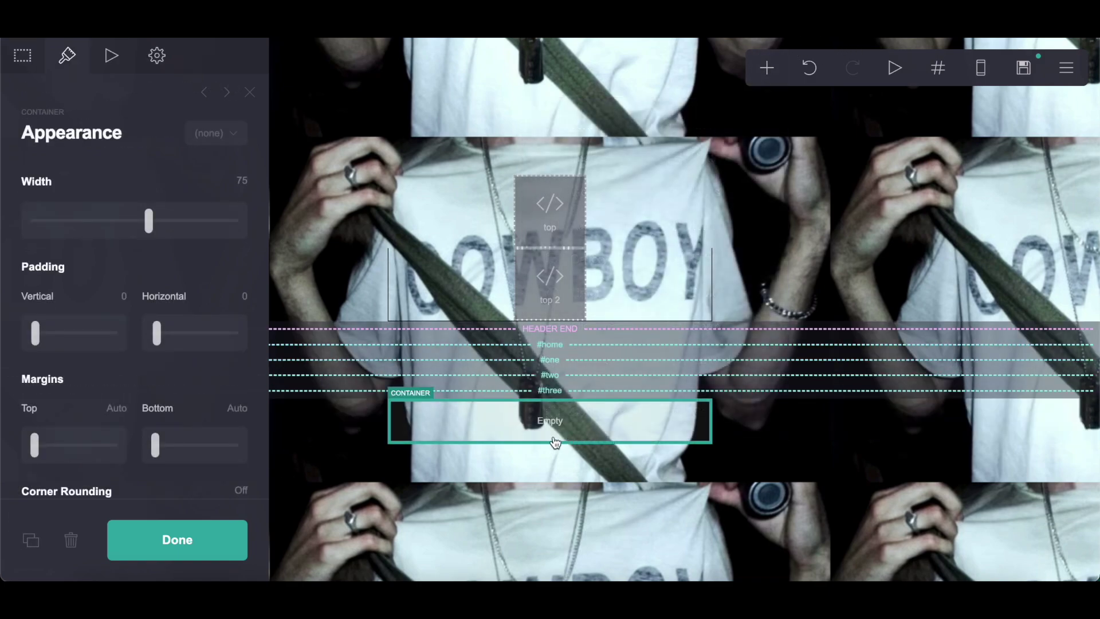
click(71, 540)
Add a Control element after the #three section break and set its type to Footer Marker.
click(767, 68)
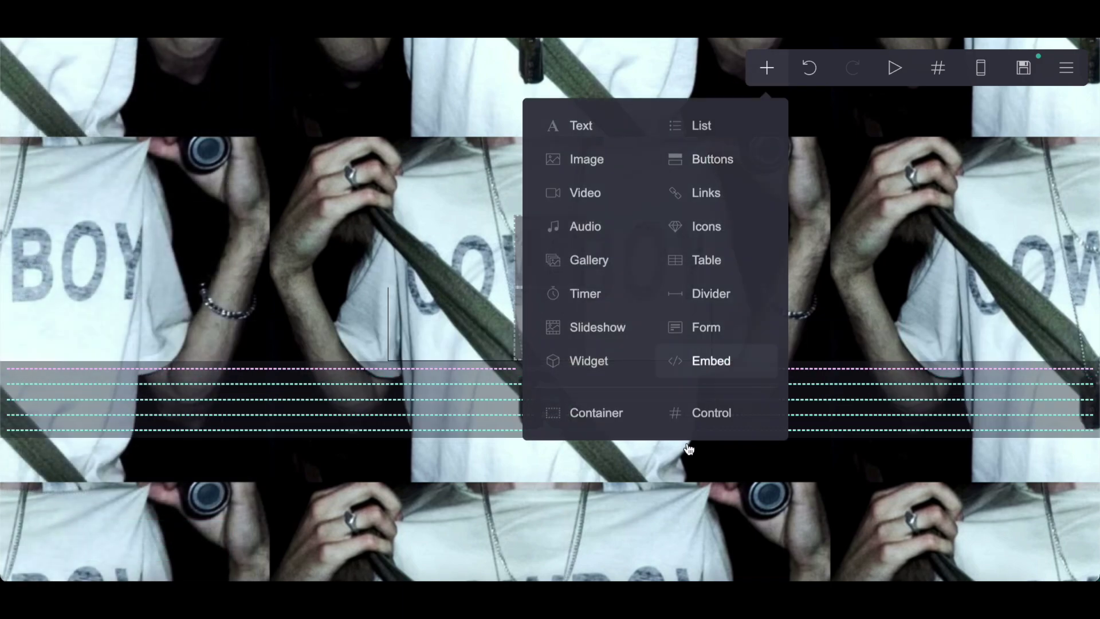
click(710, 417)
click(66, 213)
click(62, 255)
key(Down)
Add a container and move it between the #home and #one section breaks.
click(766, 67)
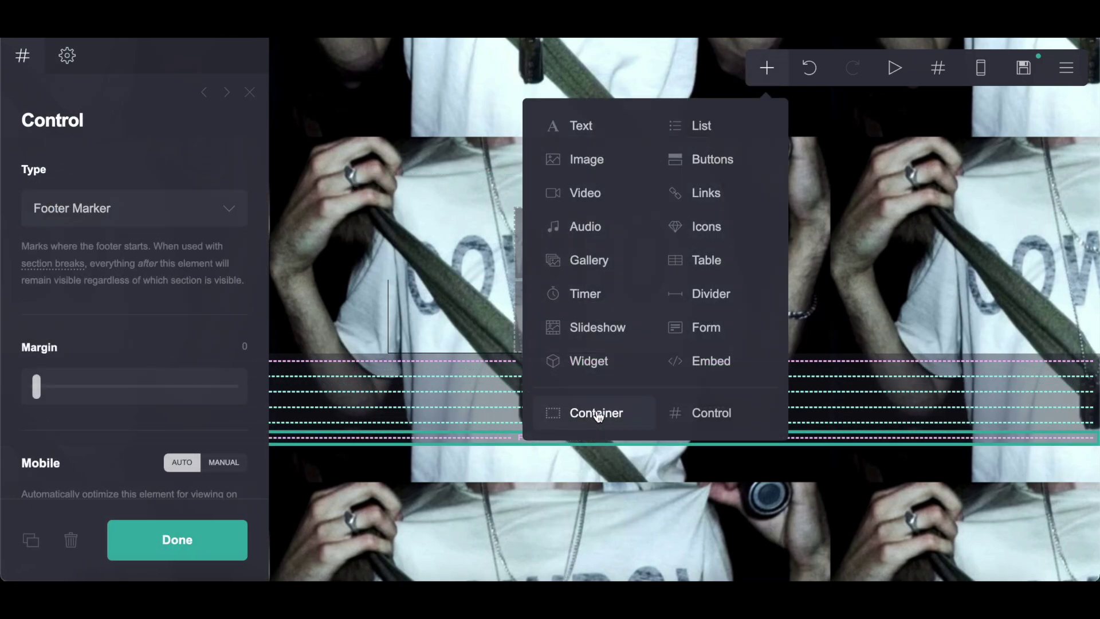
click(596, 417)
drag(539, 450, 540, 383)
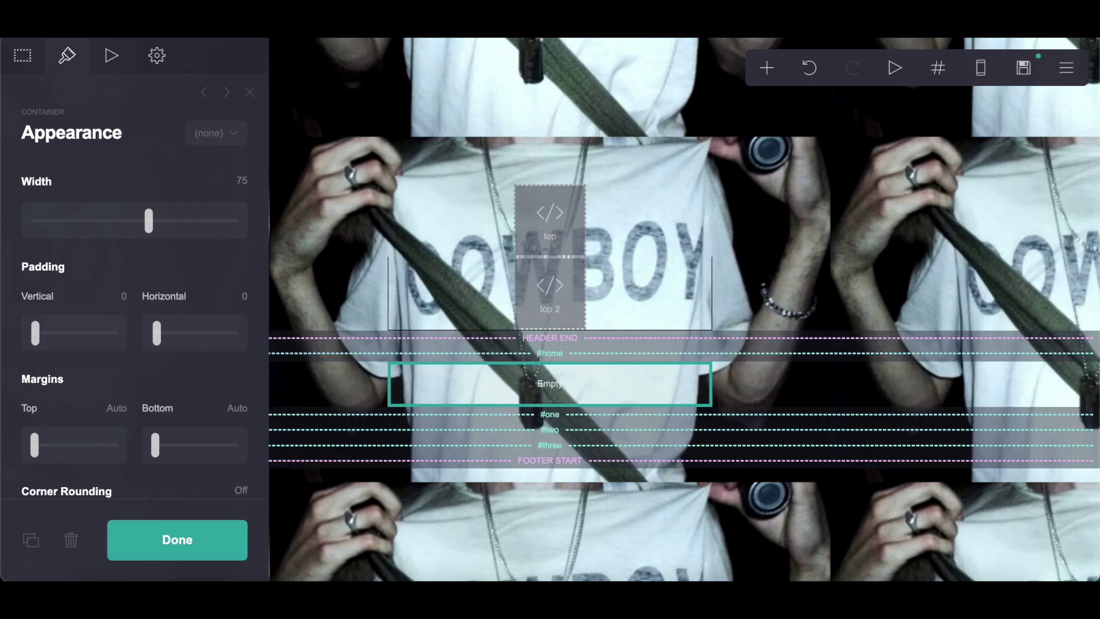
Set the new container's vertical and horizontal padding to 0.25.
text(.25)
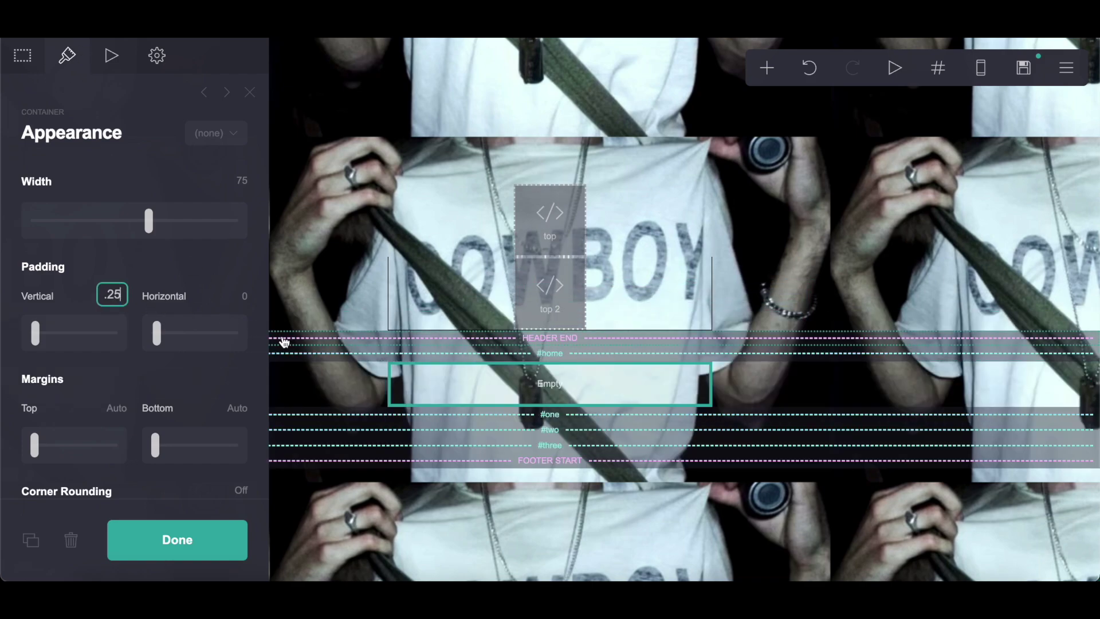
click(241, 294)
text(.2)
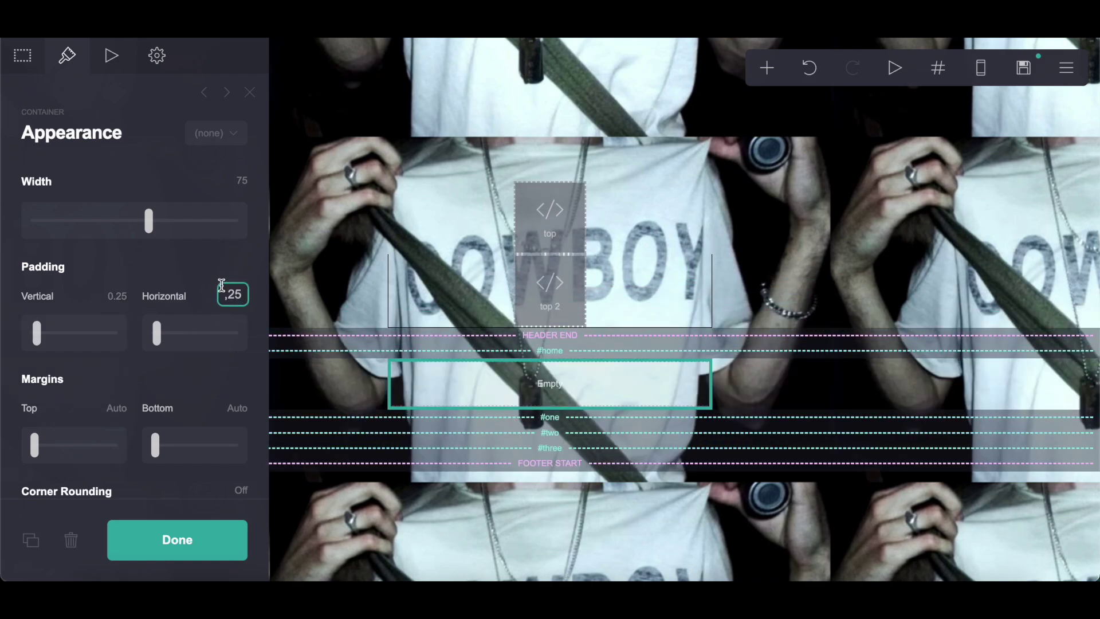
text(5)
key(Return)
Give the container a Color background of #C0C0C0, copying the hex code from the Google Docs notes.
scroll(104, 270, down, 9)
click(84, 451)
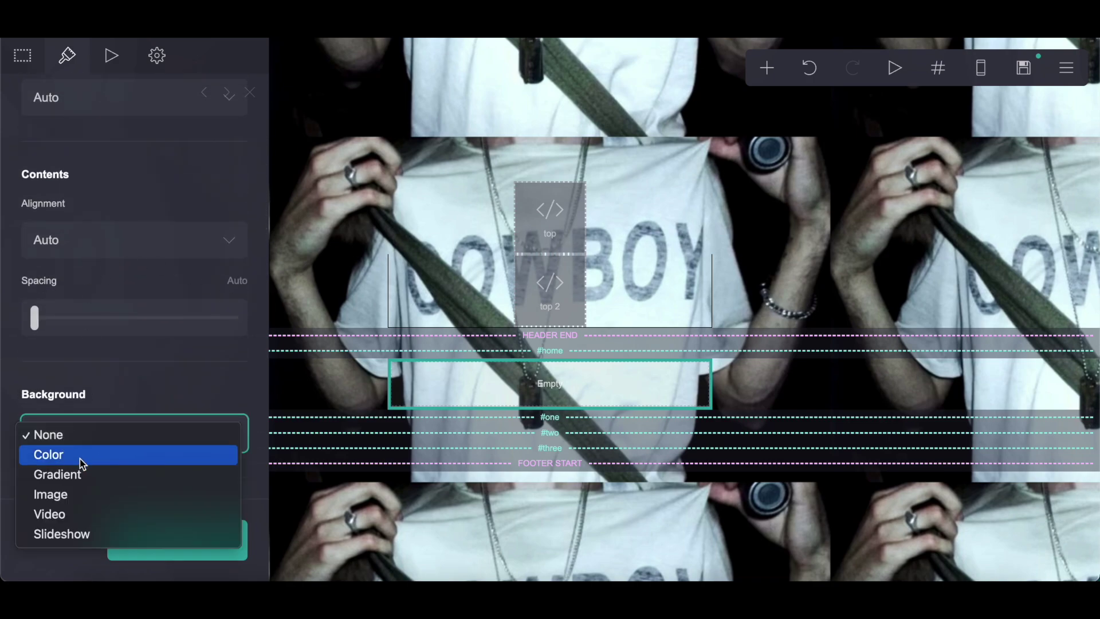
click(80, 459)
key(ctrl+Tab)
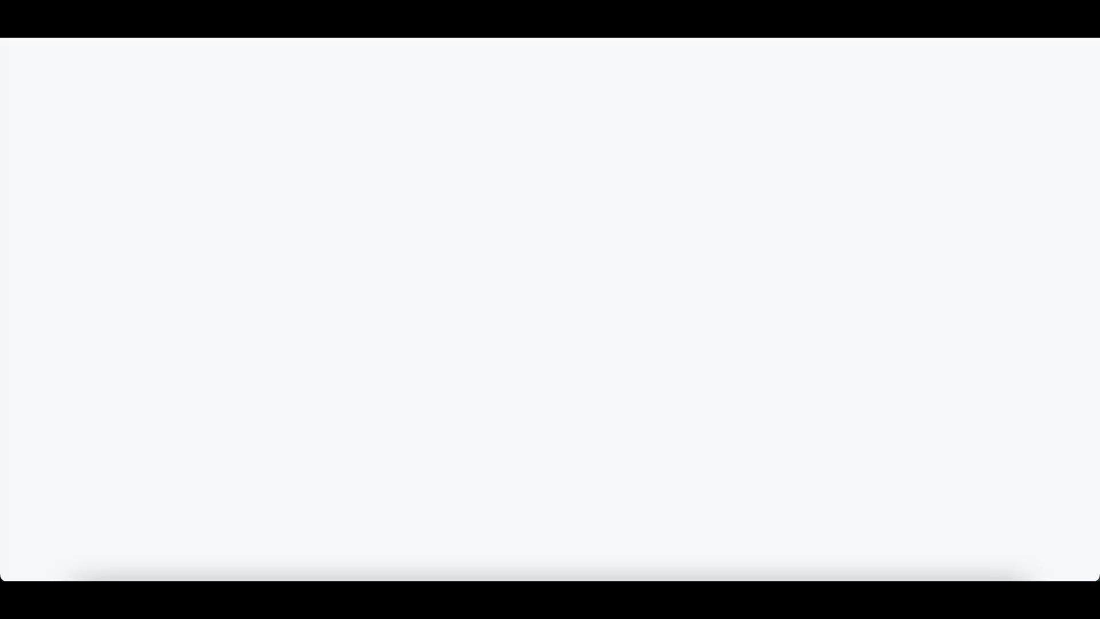
scroll(471, 398, down, 4)
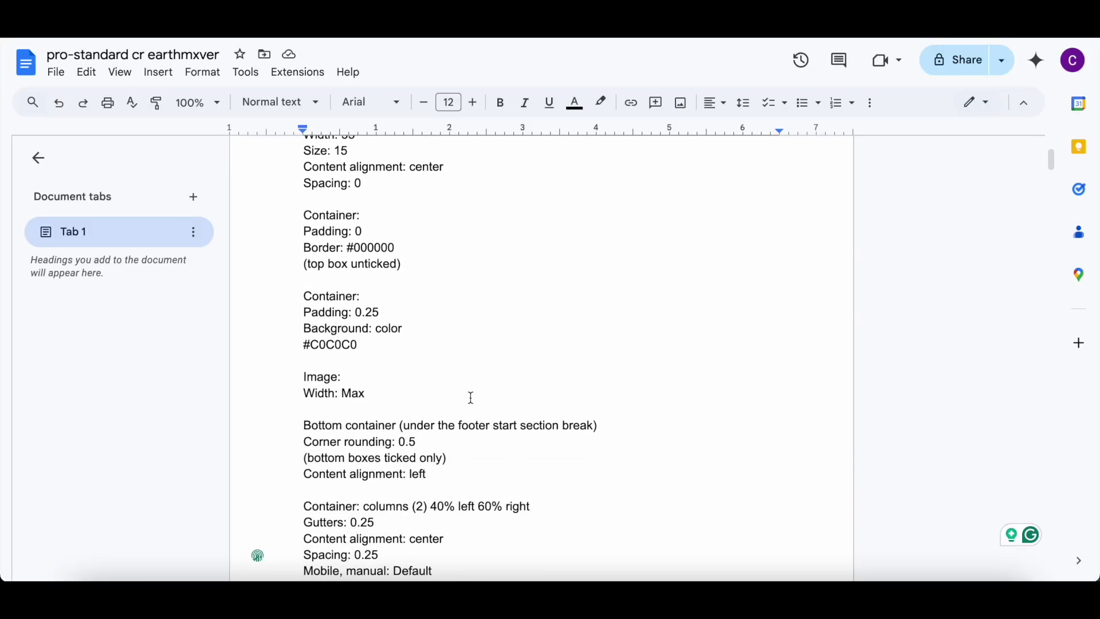
drag(294, 322, 508, 316)
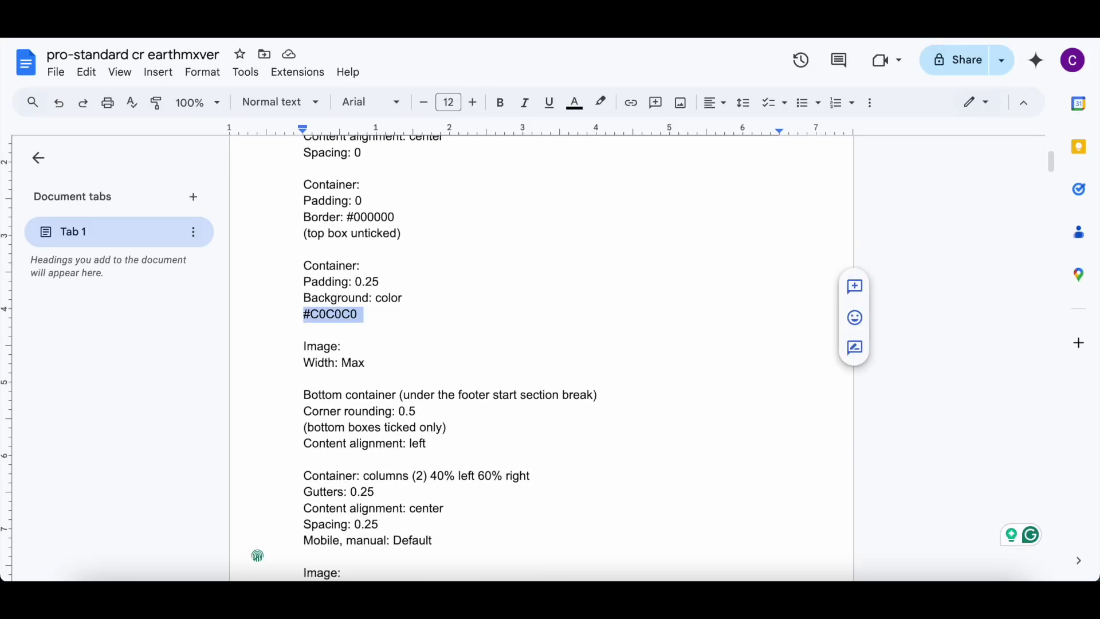
key(ctrl+Tab)
scroll(136, 302, down, 3)
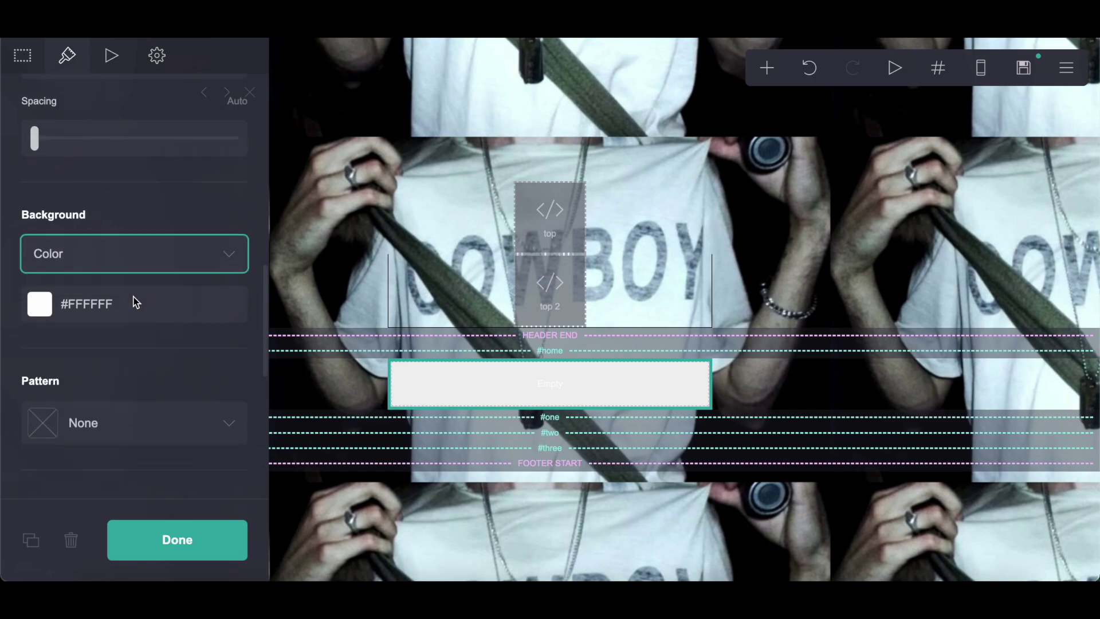
click(39, 304)
key(ctrl+v)
Add an image to the grey container and upload 8faa59c162f3b42963653ca45c457b5b.jpg from Downloads.
click(767, 68)
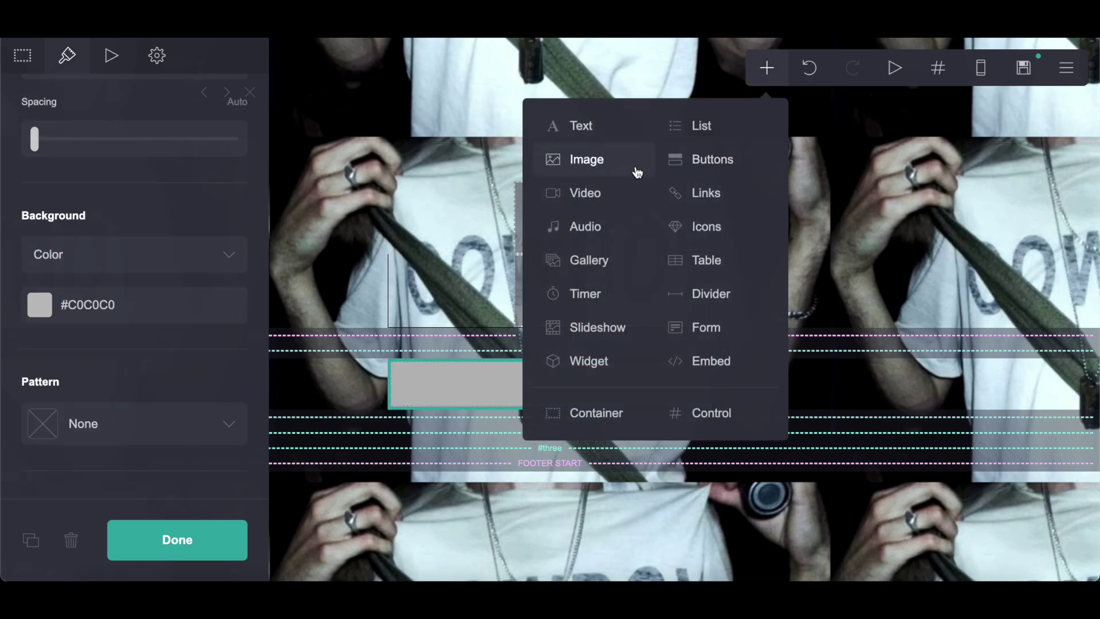
click(635, 168)
click(188, 244)
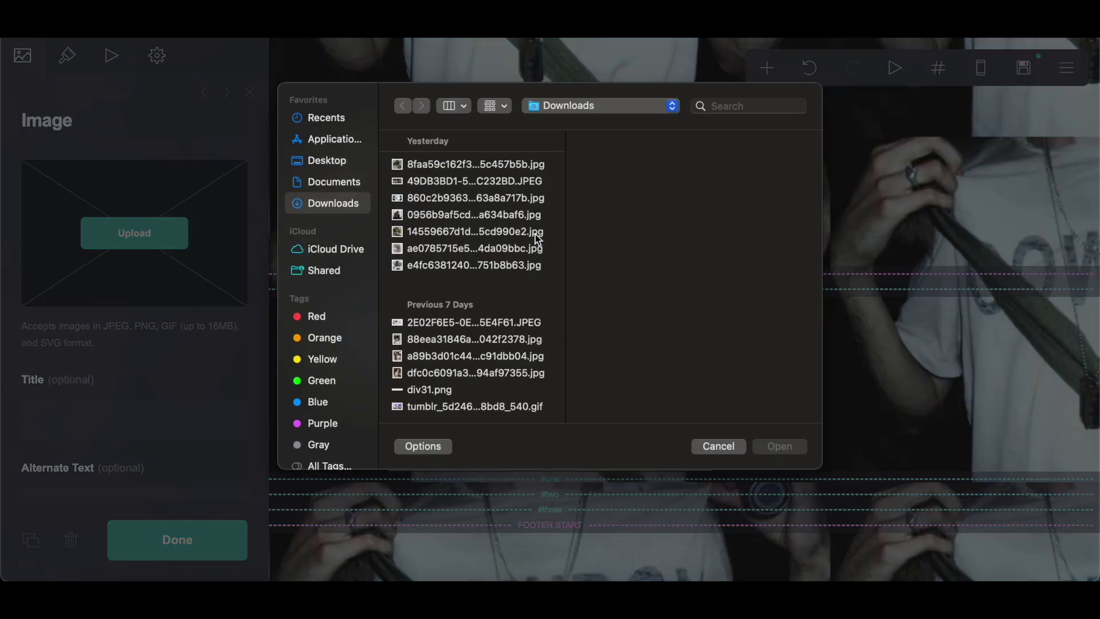
click(480, 166)
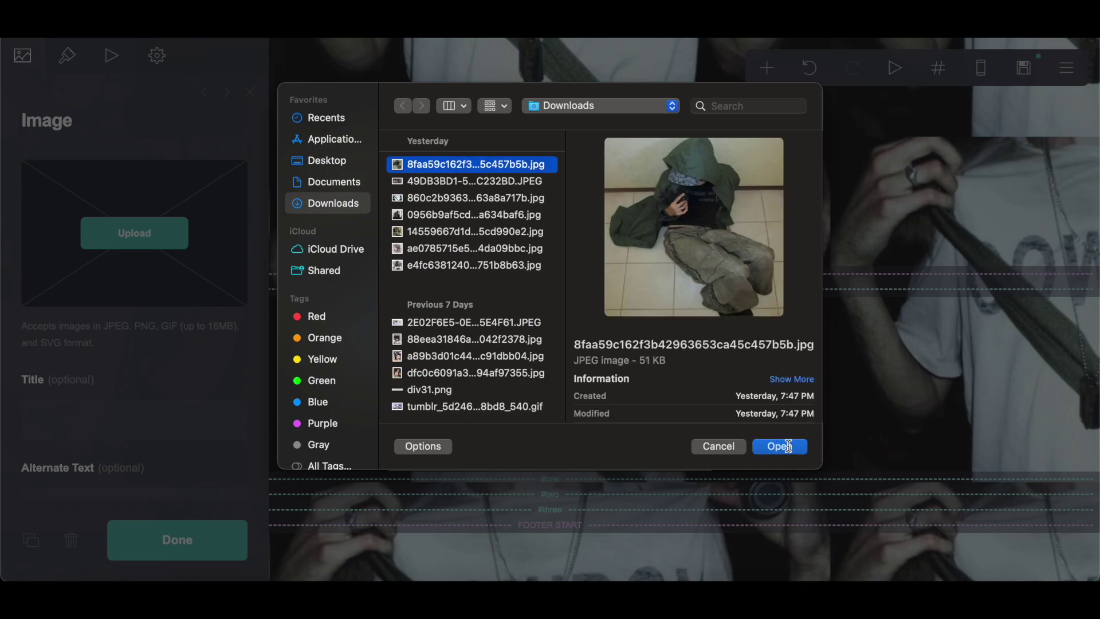
click(780, 446)
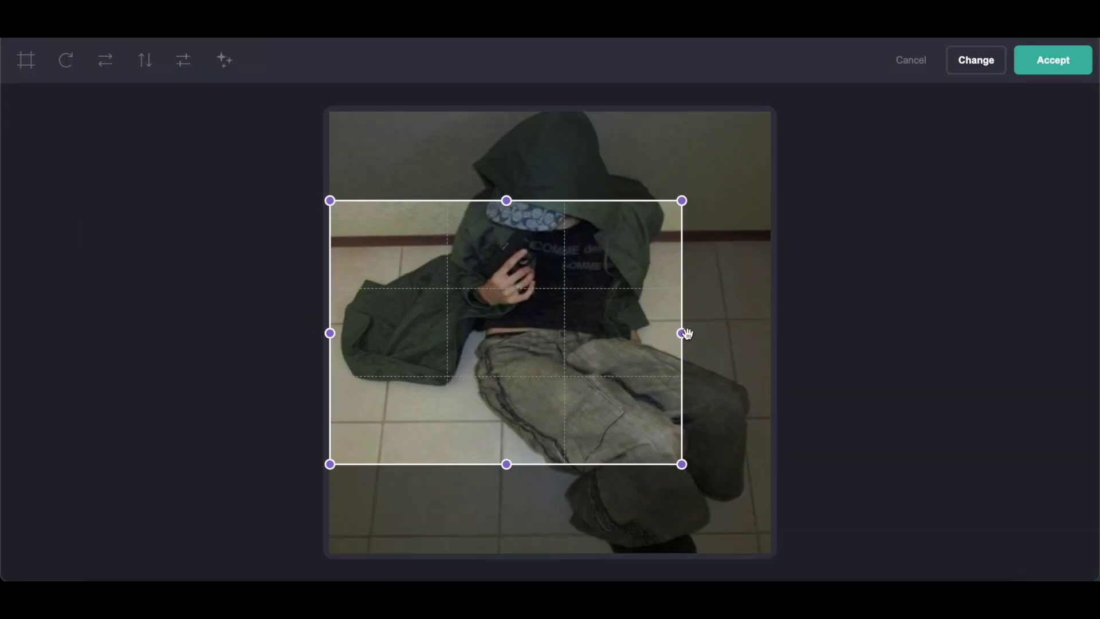
Crop the photo to its full width, trimming the upper edge and lower part, and set the image width to Max.
drag(682, 333, 813, 364)
drag(654, 371, 729, 293)
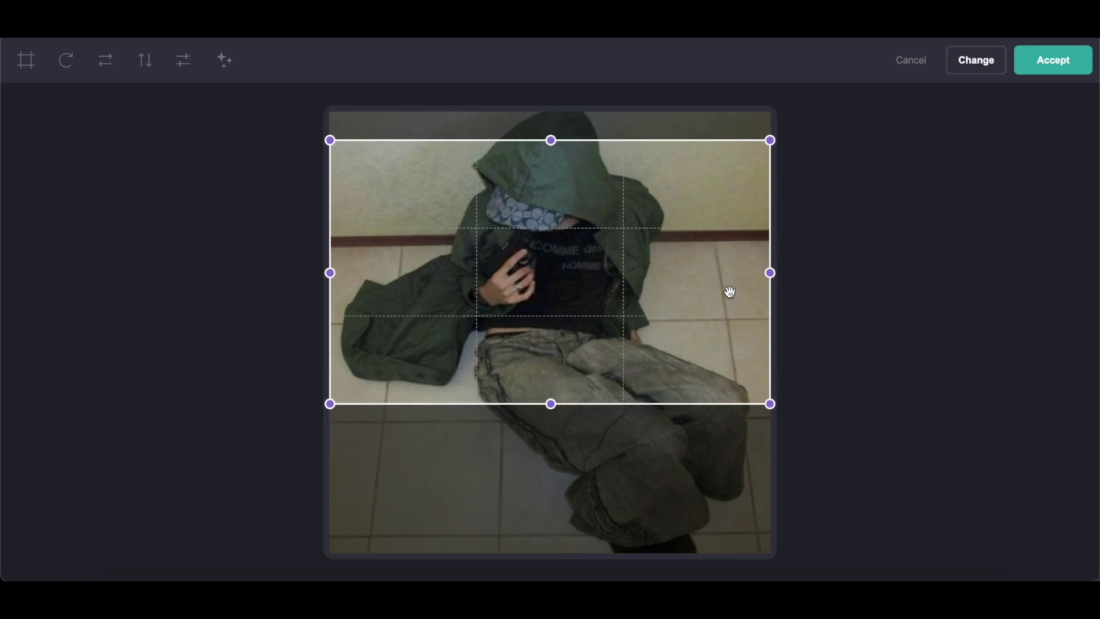
click(1059, 67)
click(68, 55)
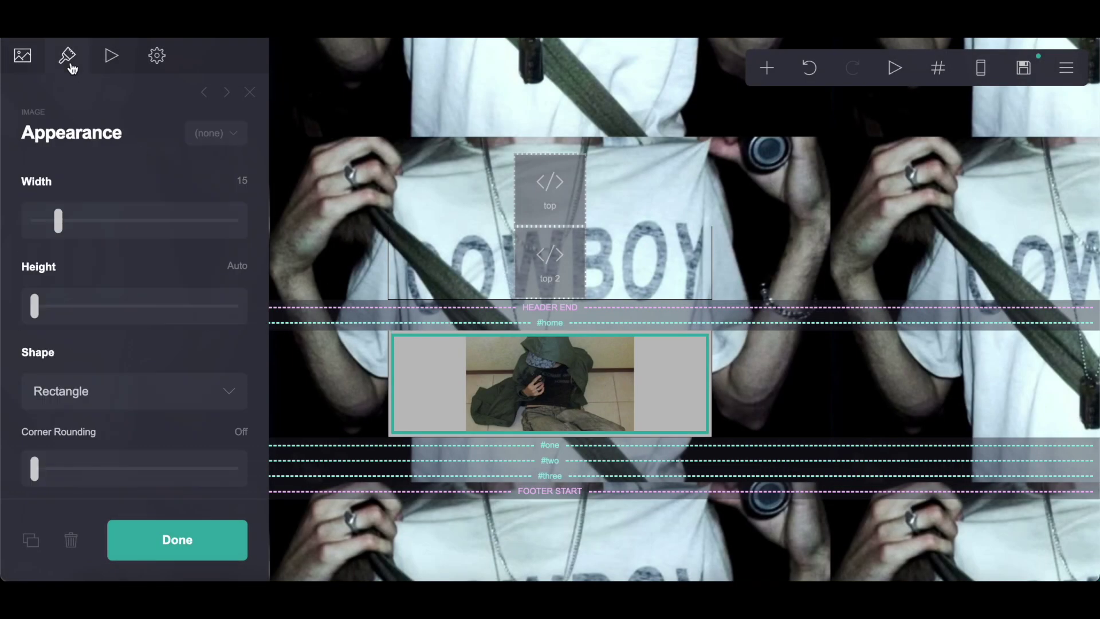
mouse_move(56, 220)
mouse_down()
mouse_move(228, 217)
mouse_move(216, 220)
mouse_up()
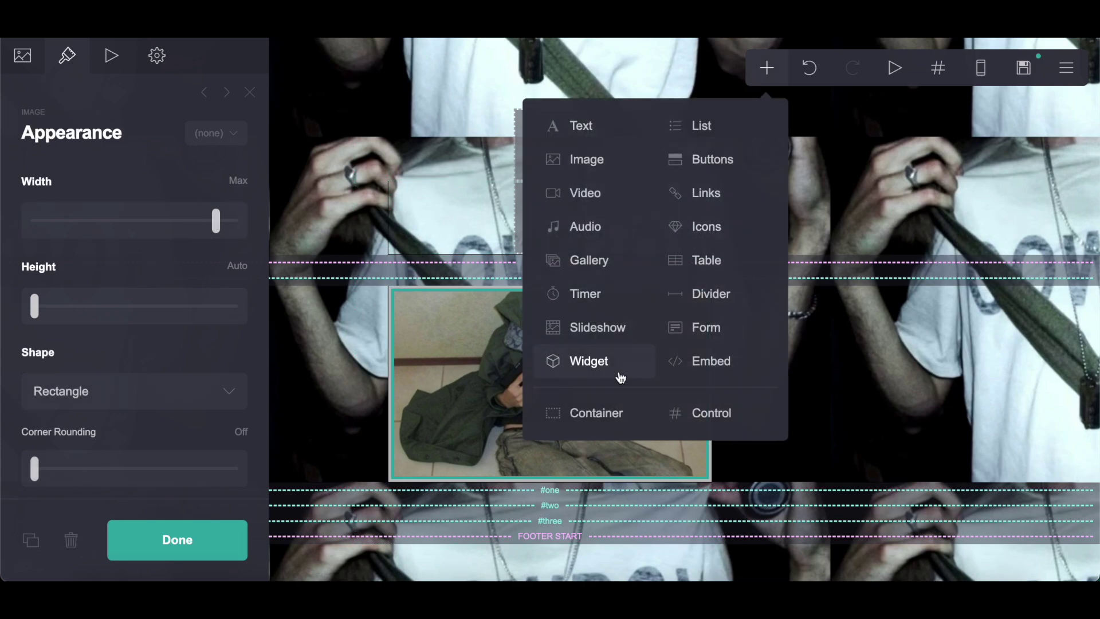
Add another container and place it below the footer start marker.
click(590, 412)
drag(479, 494, 542, 567)
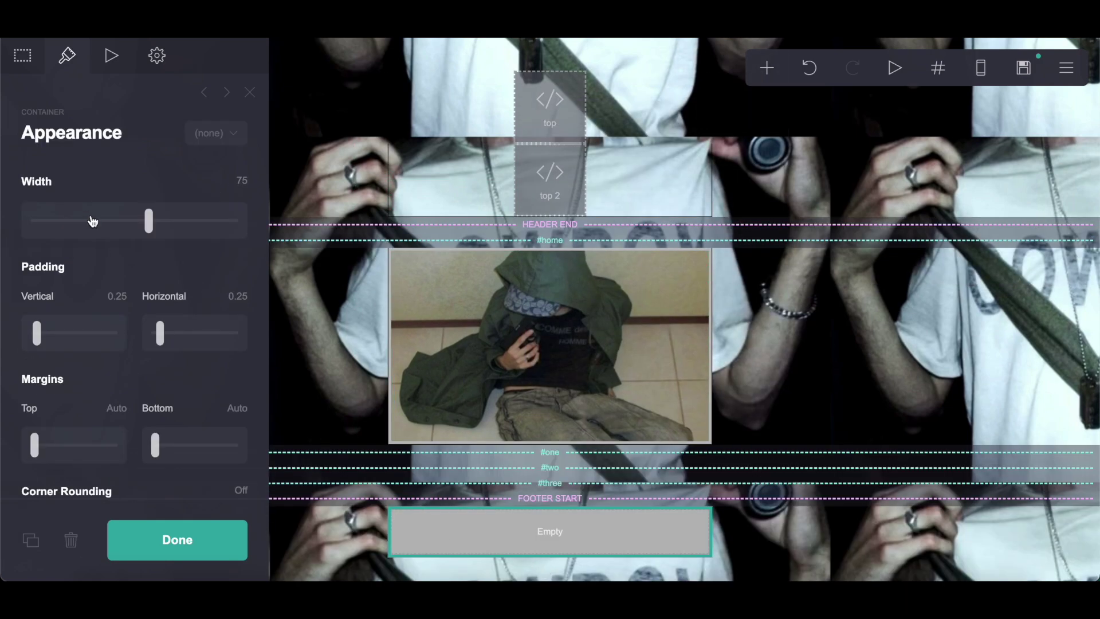
click(130, 309)
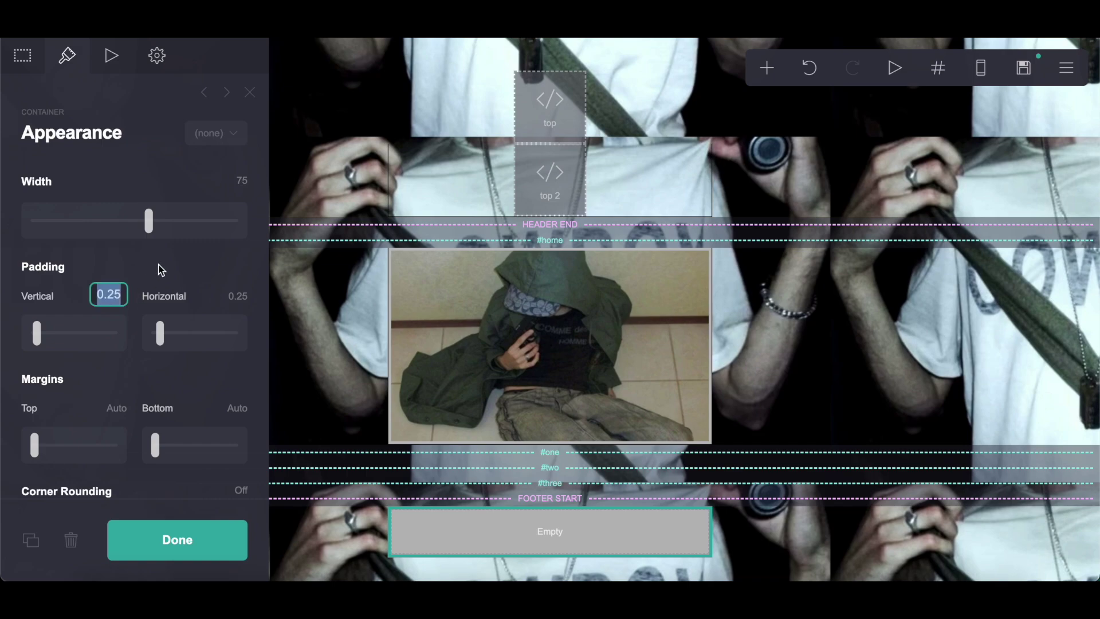
Set the footer container's corner rounding to 0.5, applied only to its bottom left and bottom right corners.
scroll(160, 270, down, 5)
click(246, 267)
text(.5)
click(181, 263)
click(25, 344)
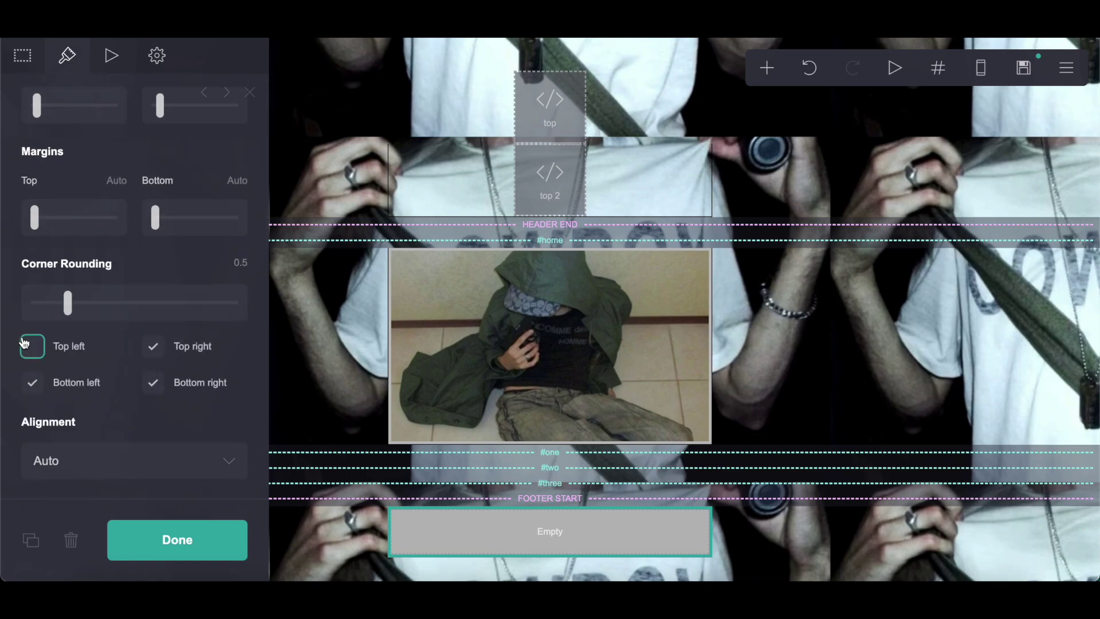
click(175, 346)
Set the alignment of the footer container's contents to Left.
scroll(166, 332, down, 3)
click(157, 313)
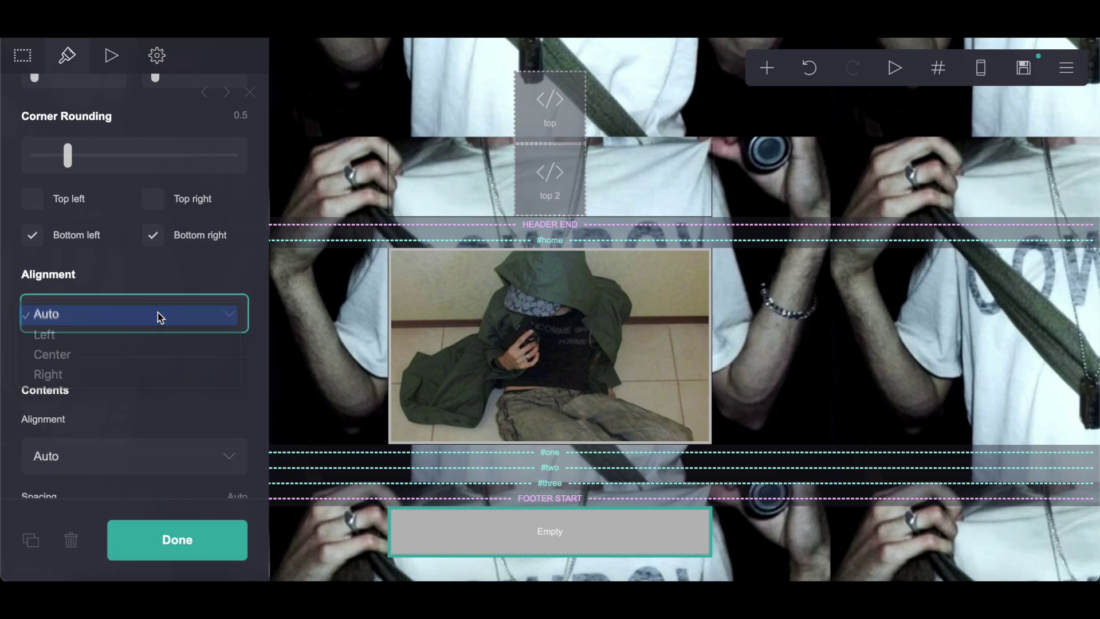
scroll(157, 311, down, 2)
click(139, 344)
click(141, 364)
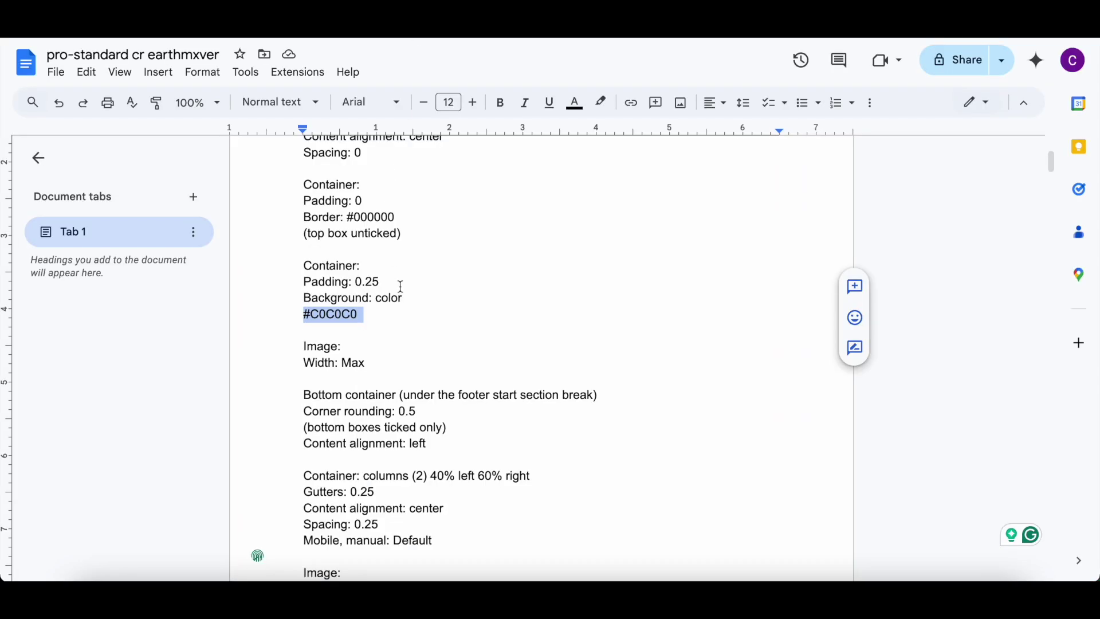
Consult the settings document, add a code embed inside the footer container and title it "buttons".
scroll(401, 286, down, 5)
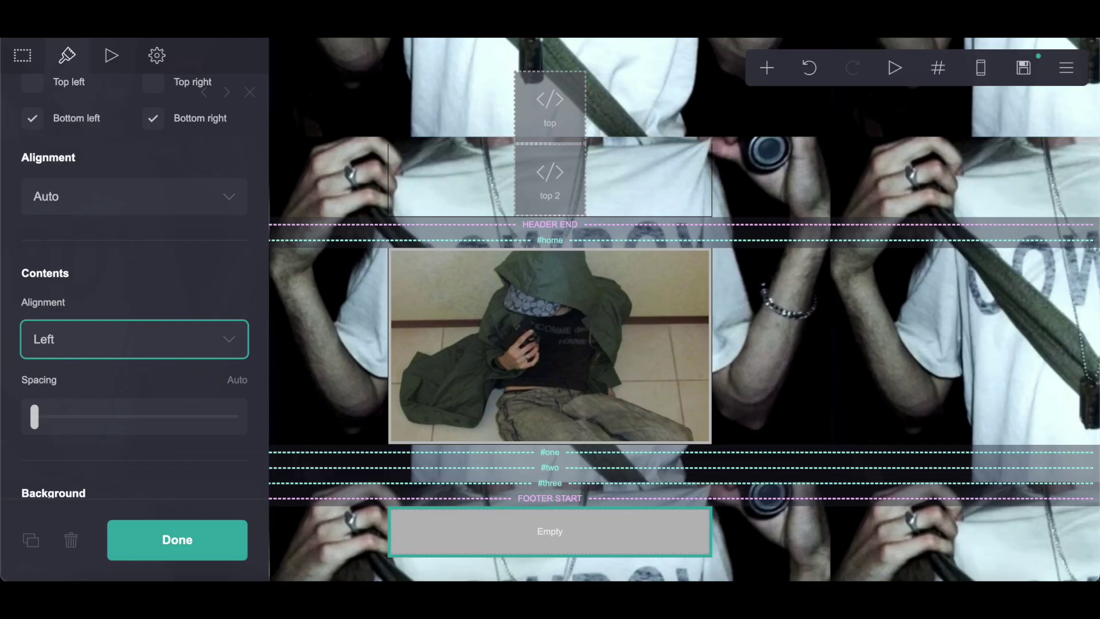
scroll(574, 290, down, 1)
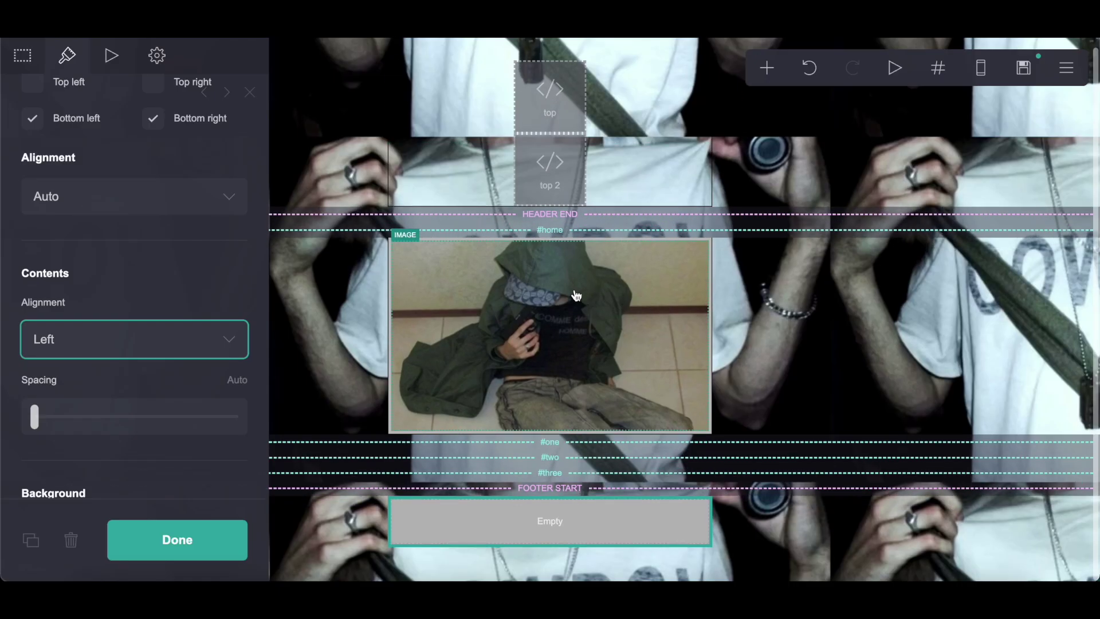
click(767, 70)
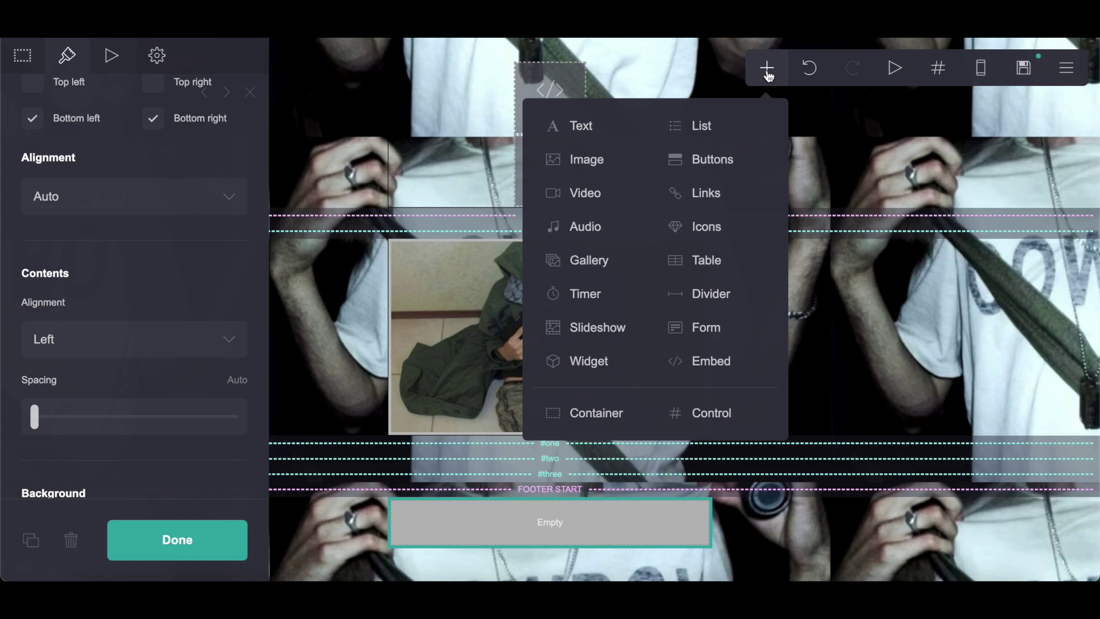
click(710, 361)
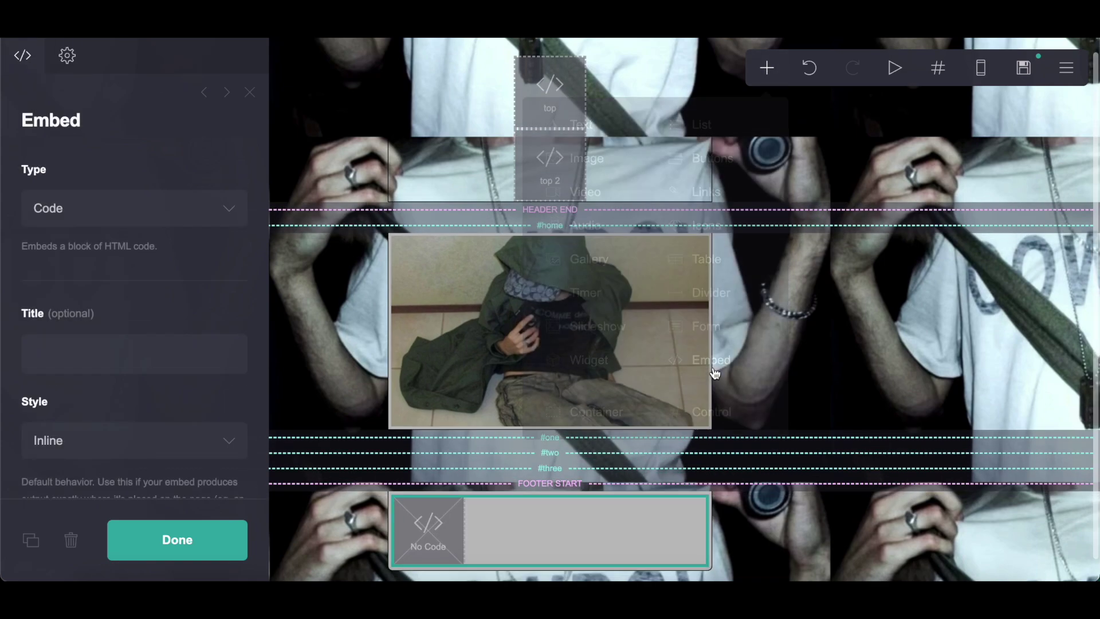
click(86, 367)
click(165, 311)
Copy the button HTML code linking to the #home, #one, #two and #three sections and paste it into the buttons embed.
scroll(166, 314, down, 4)
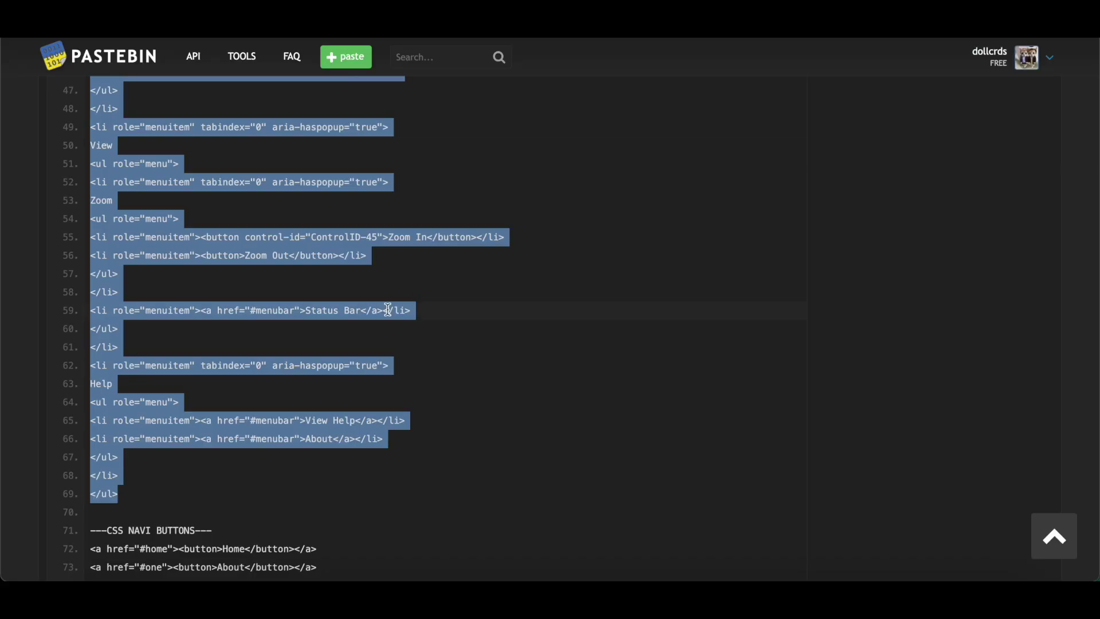
scroll(388, 310, down, 5)
drag(89, 233, 560, 279)
key(super+Tab)
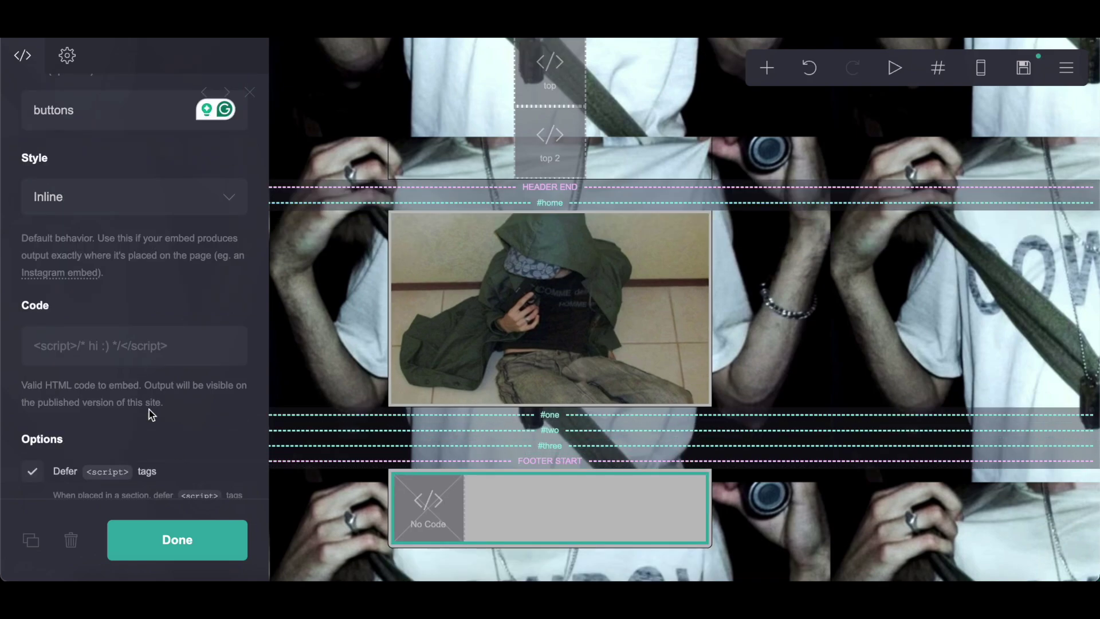
scroll(149, 410, down, 1)
click(89, 295)
text(<a href="#home"> <button>Home</button></a> <a href="#one"> <button>About</button></a> <a href="#two"> <button>Rules</button> </a><a href="#three"> <button>Loves</button></a>)
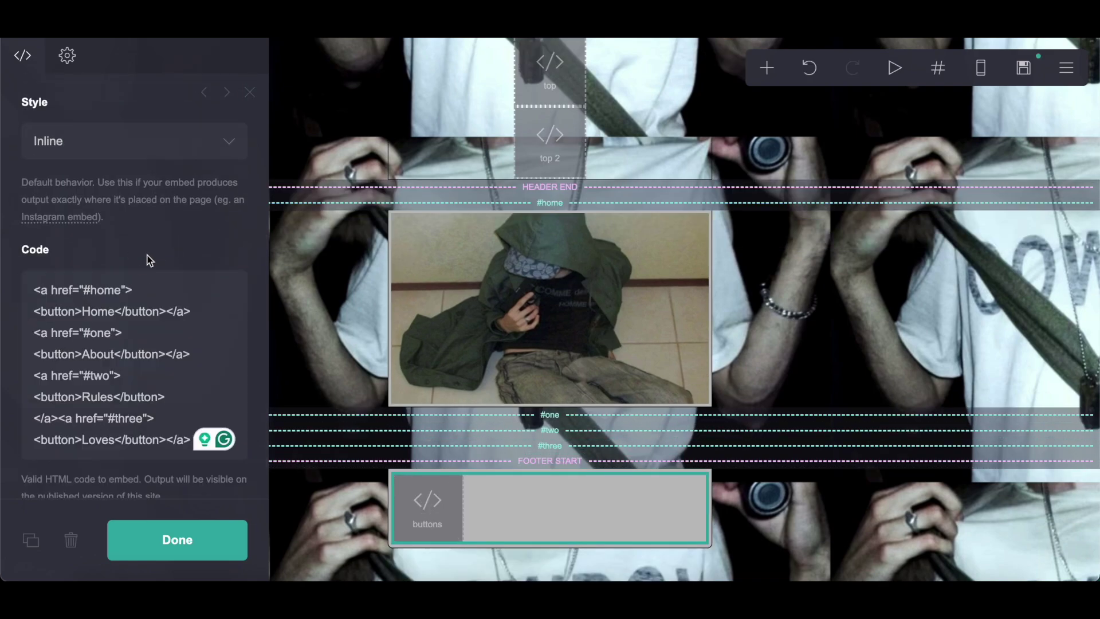
Examine the section links and button labels in the buttons embed's code, and close the embed settings.
scroll(147, 255, down, 1)
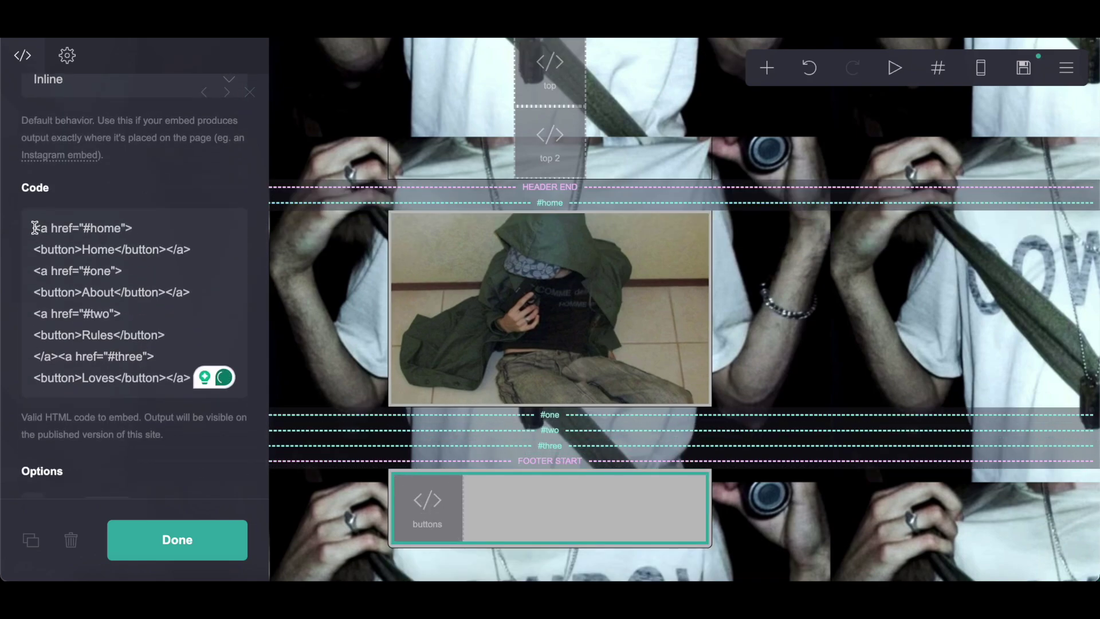
drag(31, 227, 195, 250)
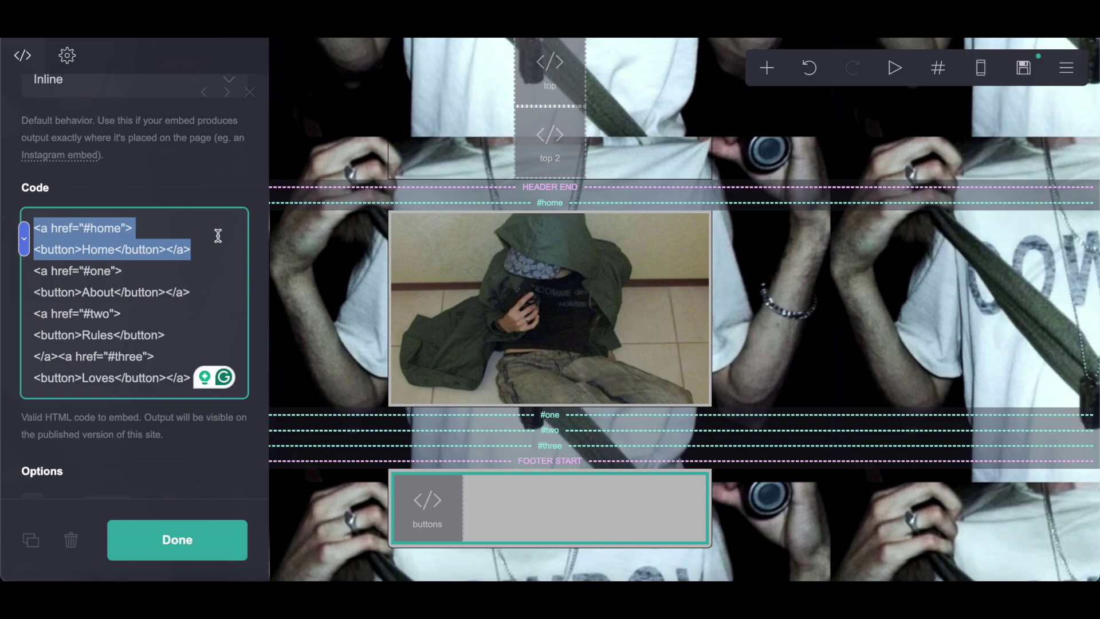
click(159, 309)
drag(121, 232, 86, 232)
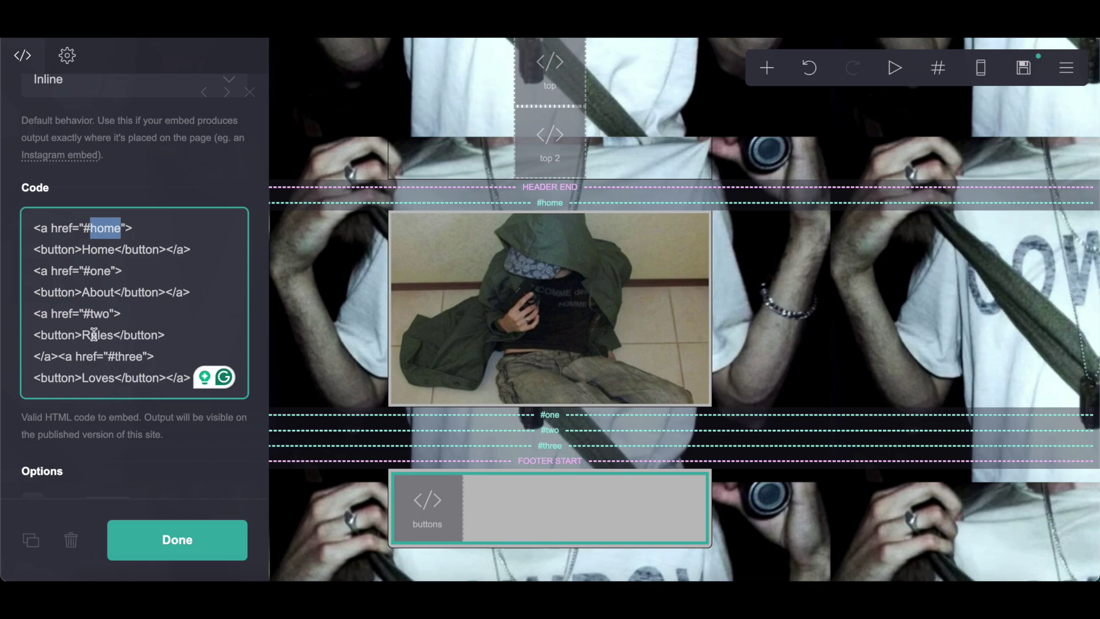
click(115, 293)
click(81, 293)
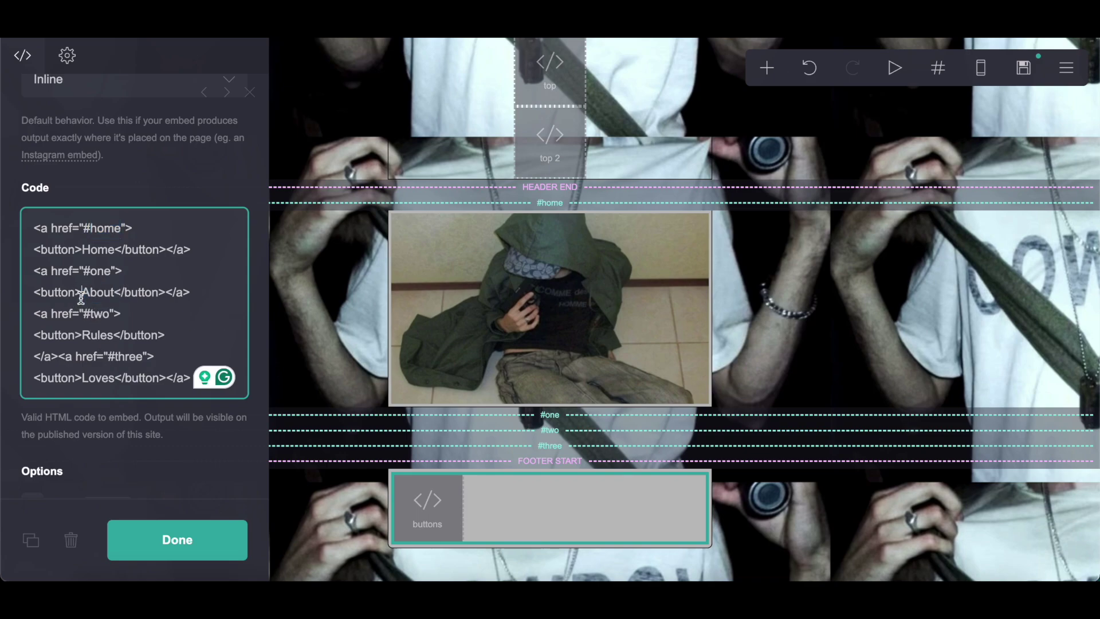
click(165, 550)
Add a new container after the grey photo container and place it below the #one section marker.
click(749, 91)
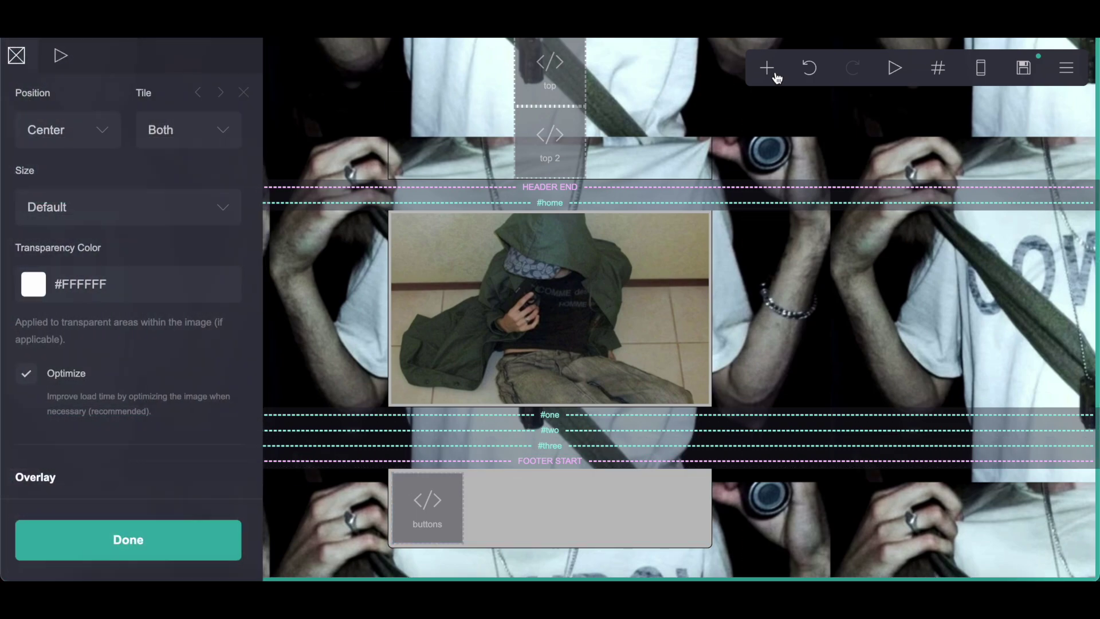
click(768, 69)
click(396, 292)
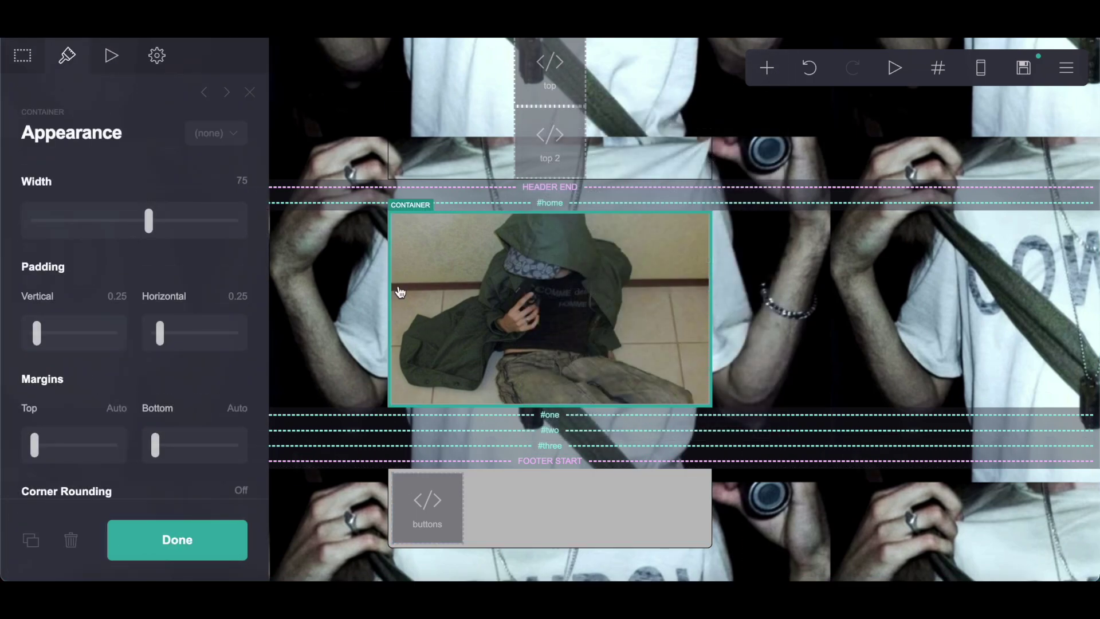
click(766, 67)
click(553, 411)
mouse_move(550, 410)
mouse_down()
mouse_move(586, 414)
mouse_move(588, 430)
mouse_up()
Change the new container's type to Columns and set the left column's width to 40%.
click(37, 53)
click(87, 221)
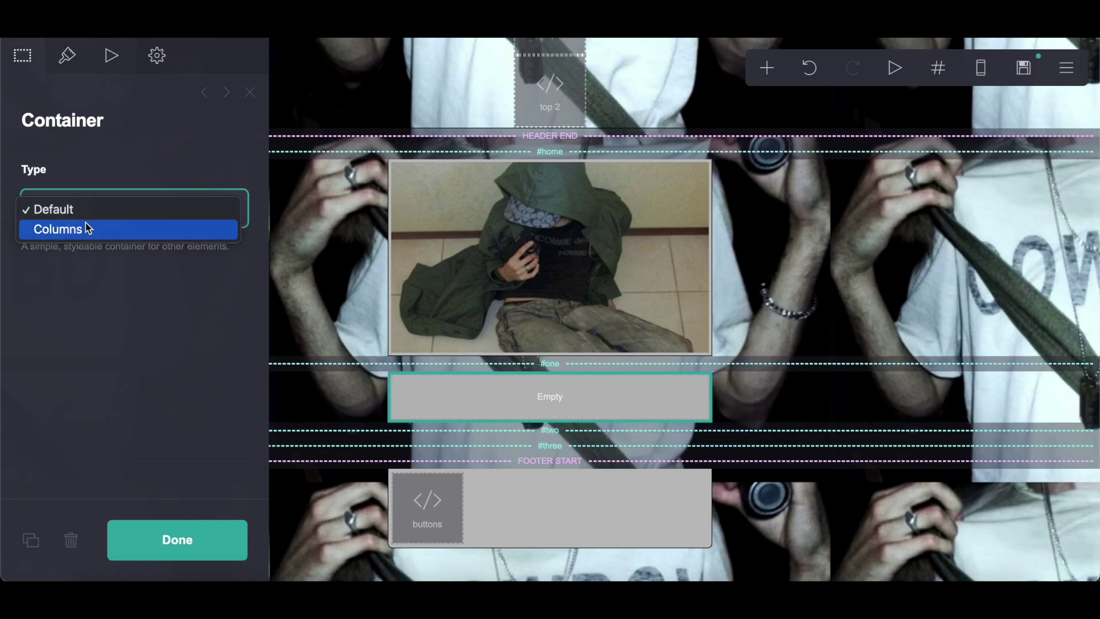
click(88, 228)
click(63, 337)
double_click(62, 408)
key(Return)
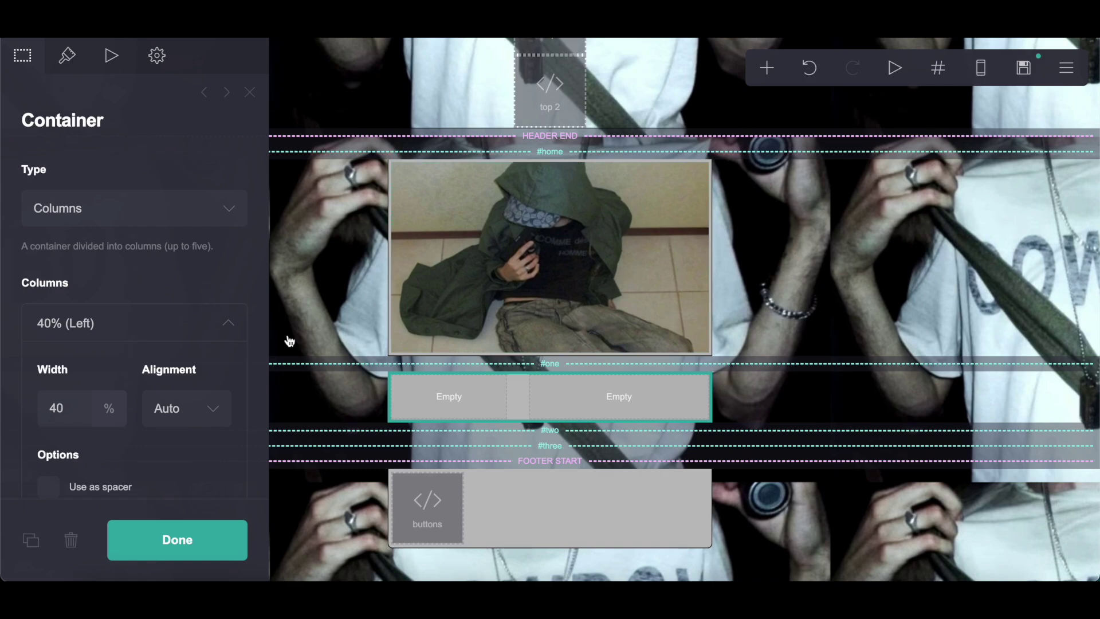
Set the column container's gutters to 0.25.
click(59, 72)
click(245, 381)
text(.25)
key(Return)
Set the column container's content alignment to Center and its content spacing to 0.25.
scroll(229, 378, down, 8)
click(191, 358)
click(192, 378)
click(228, 394)
text(.25)
key(Return)
Switch the column container's mobile settings to Manual and set the mobile layout to Default.
scroll(228, 394, down, 8)
scroll(143, 286, down, 2)
click(228, 407)
scroll(229, 407, down, 3)
click(98, 287)
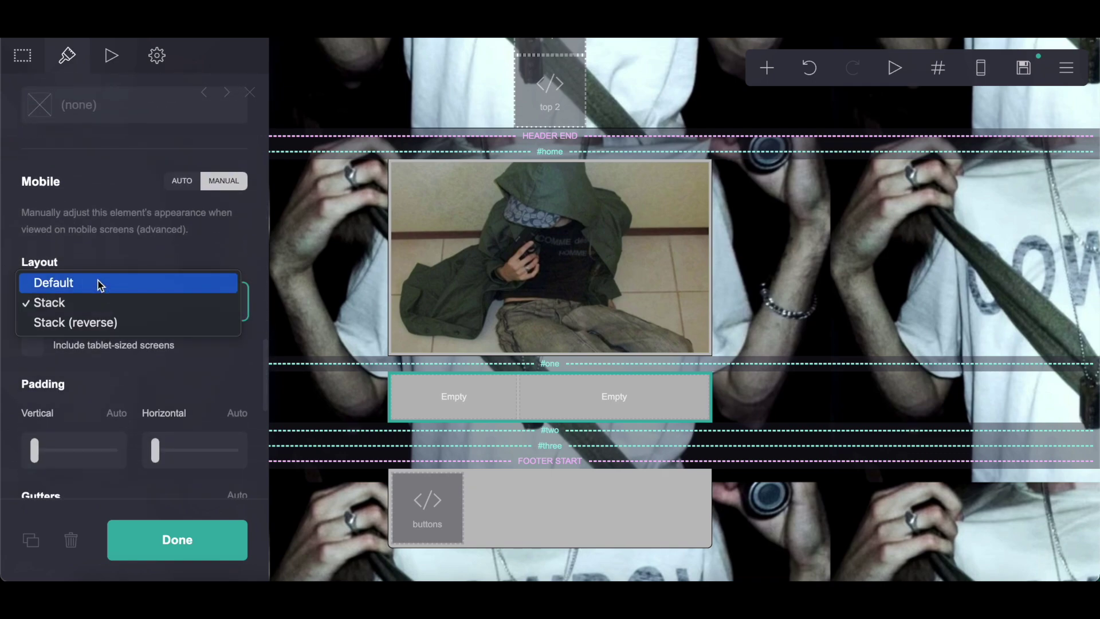
click(99, 283)
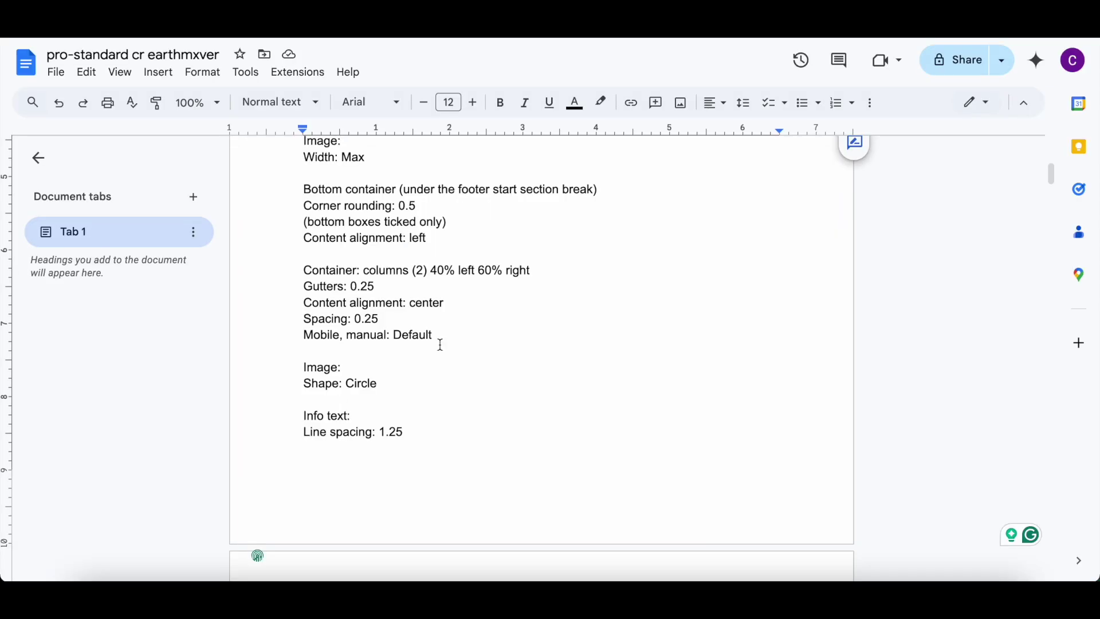
Consult the settings document, add an image to the left column and set its shape to Circle.
scroll(441, 345, down, 1)
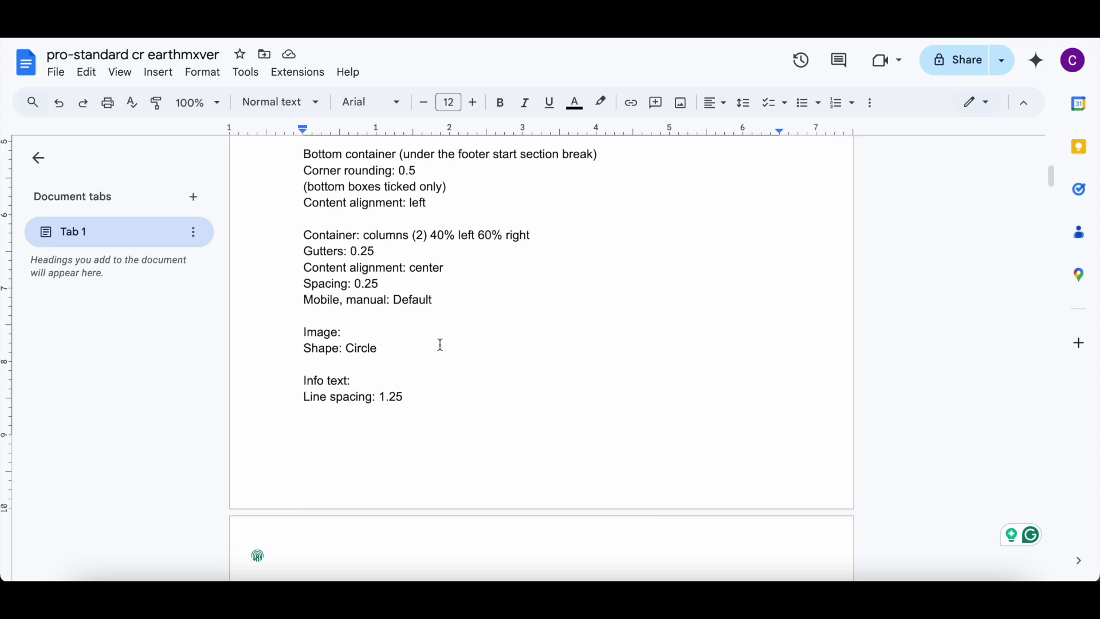
scroll(441, 345, down, 1)
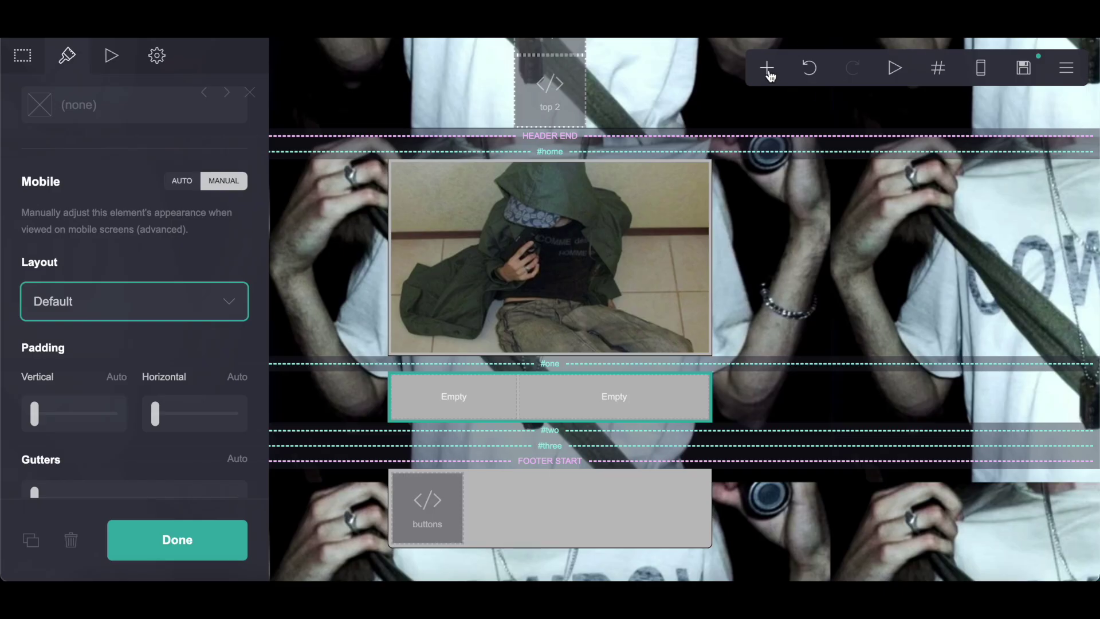
click(767, 69)
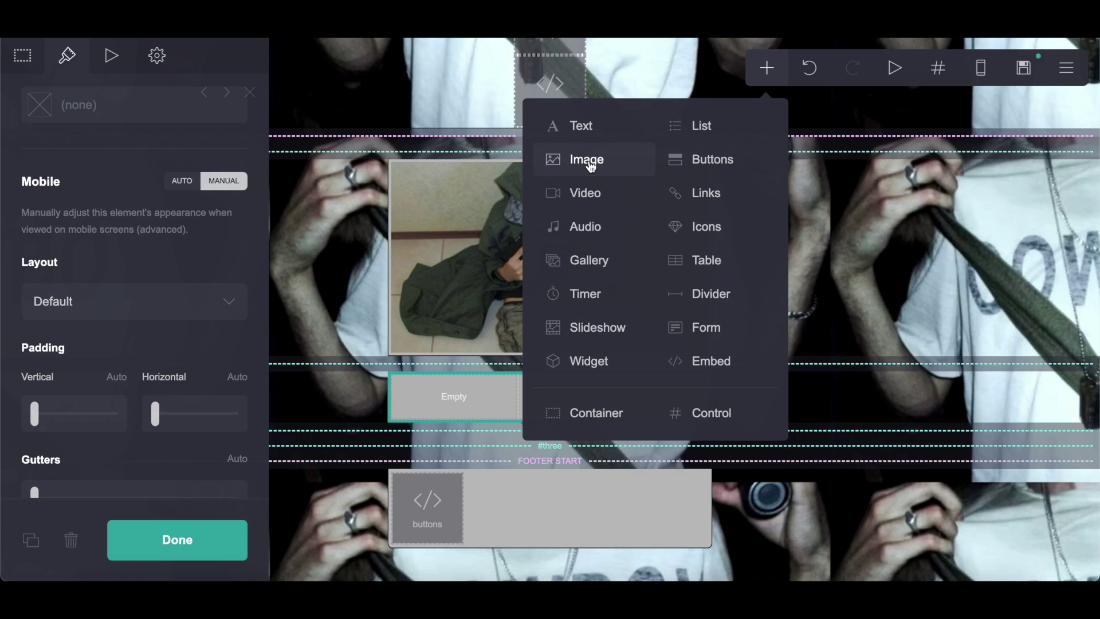
click(590, 163)
click(130, 391)
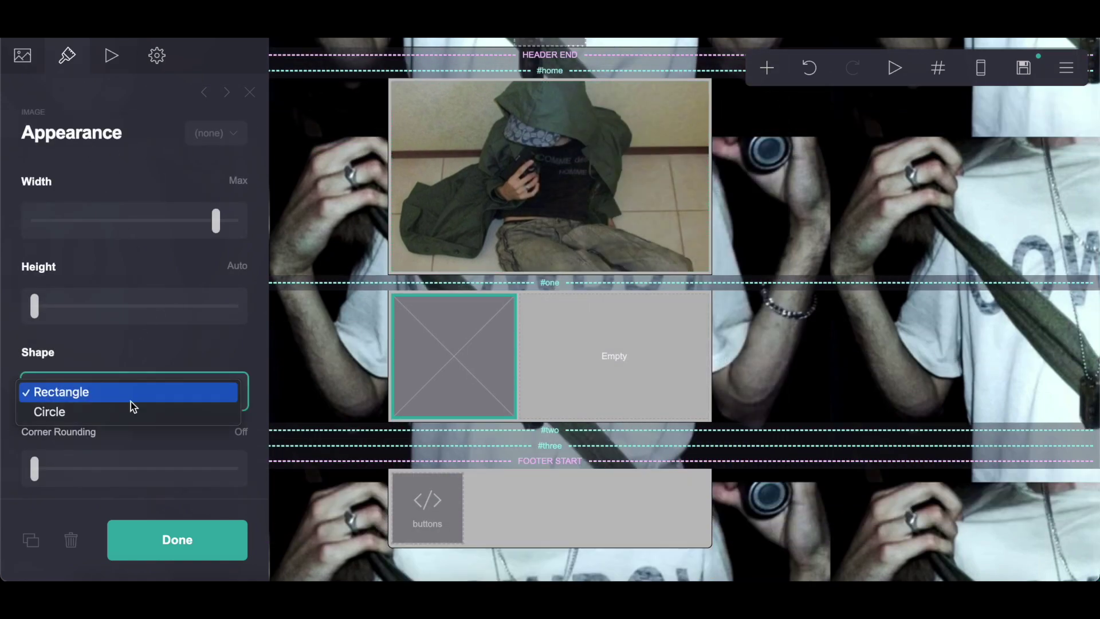
click(129, 413)
Upload 14559667d1da10b6cfbc17db5cd990e2.jpg from Downloads to the circular image and enlarge the crop to cover the full photo.
click(23, 55)
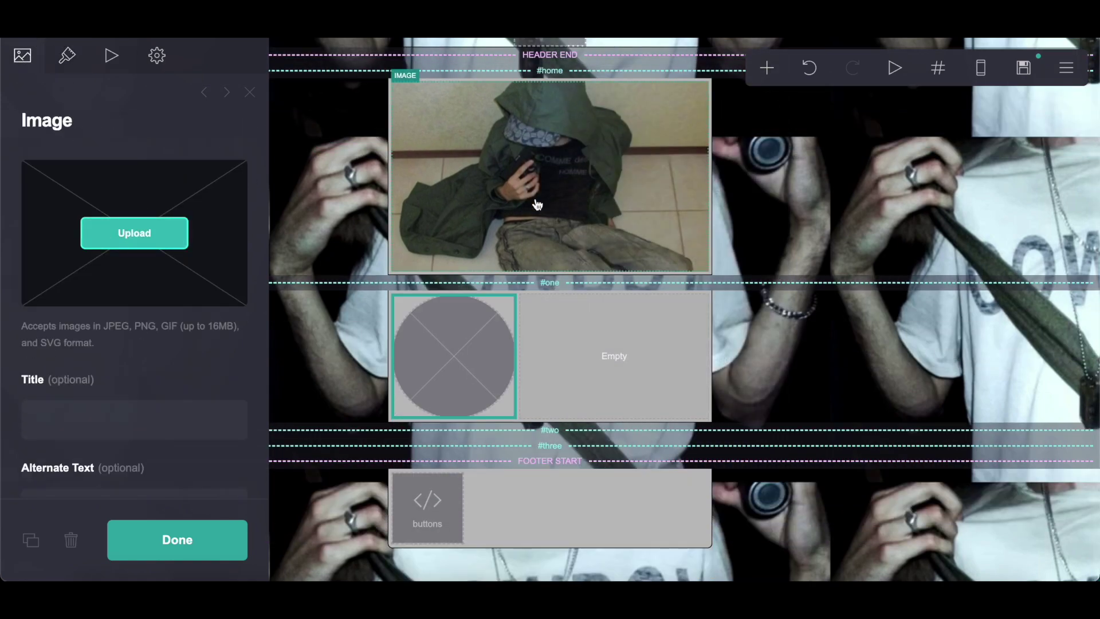
click(134, 232)
click(480, 164)
key(Down)
key(Down)
key(Down)
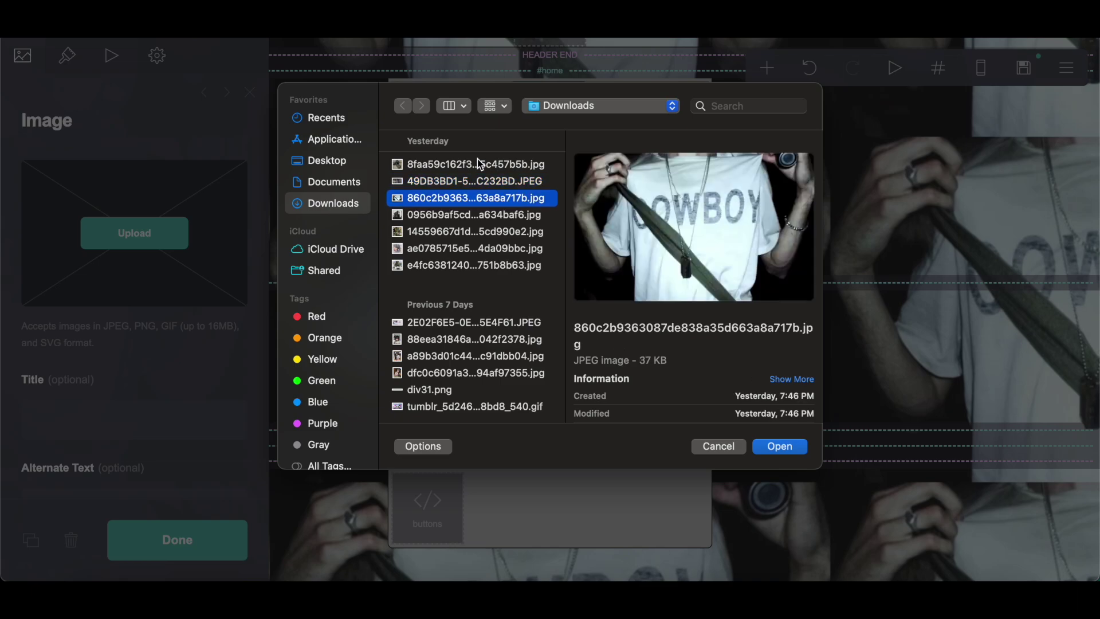
key(Down)
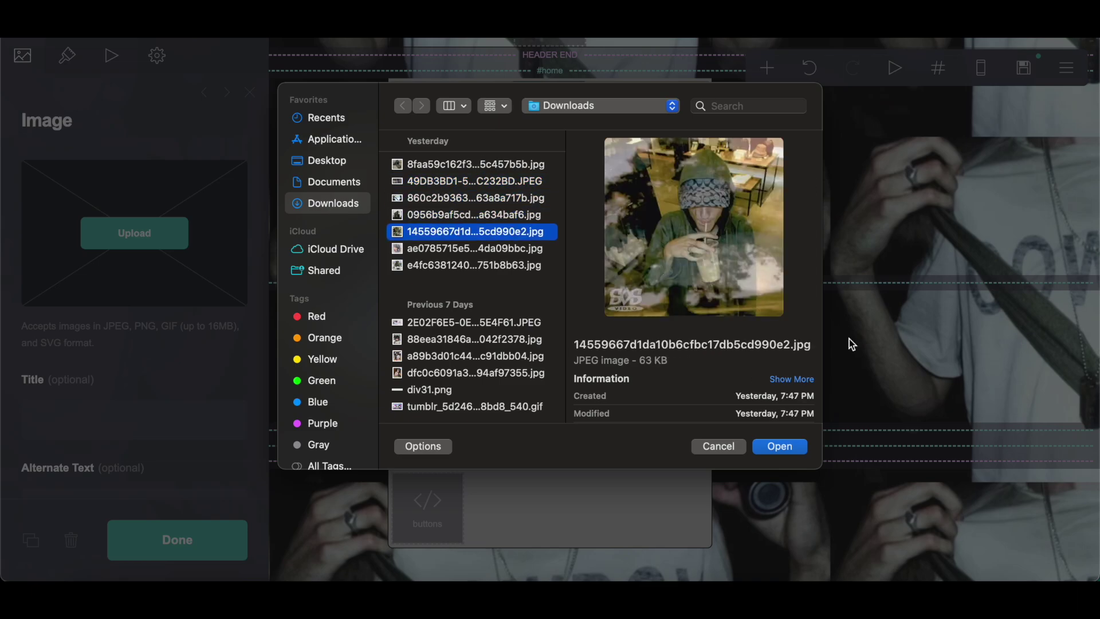
key(Down)
key(Down)
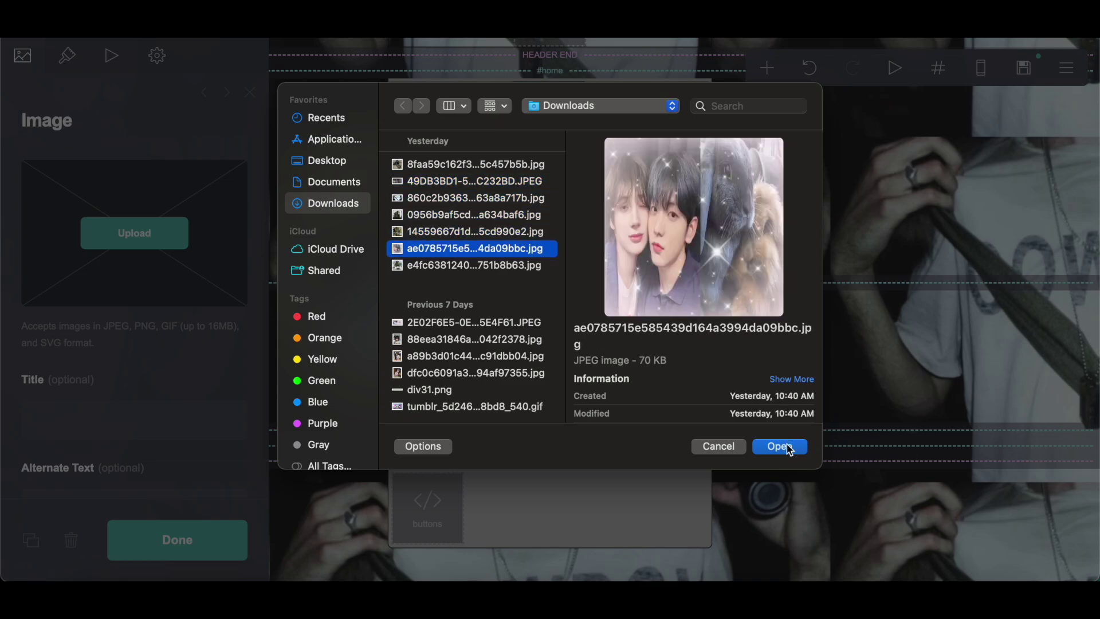
key(Up)
key(Up)
click(778, 448)
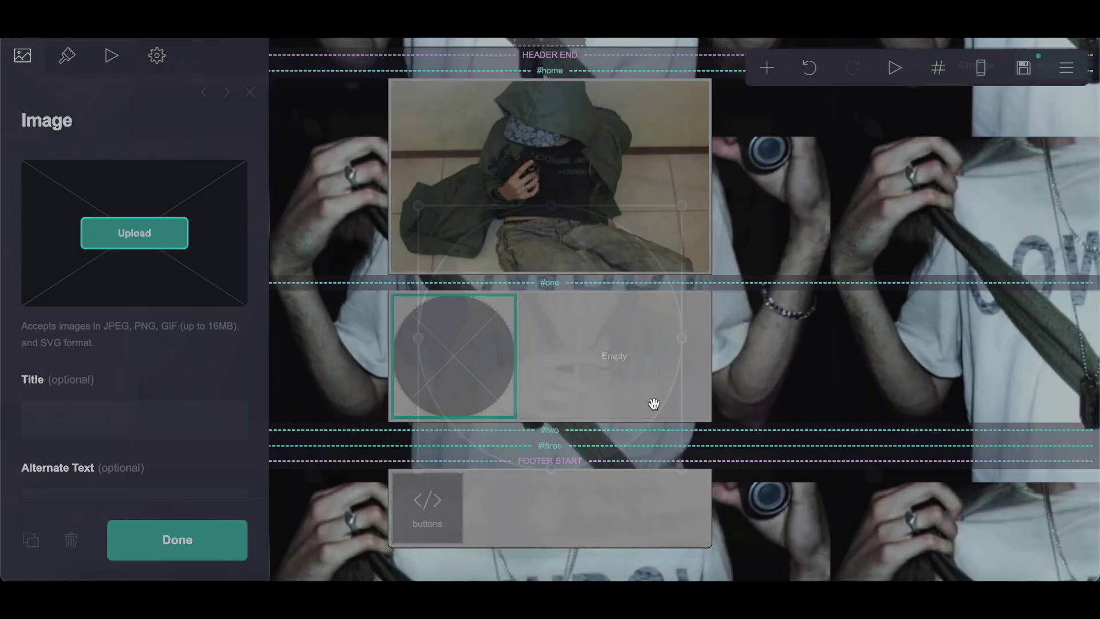
drag(418, 201, 272, 97)
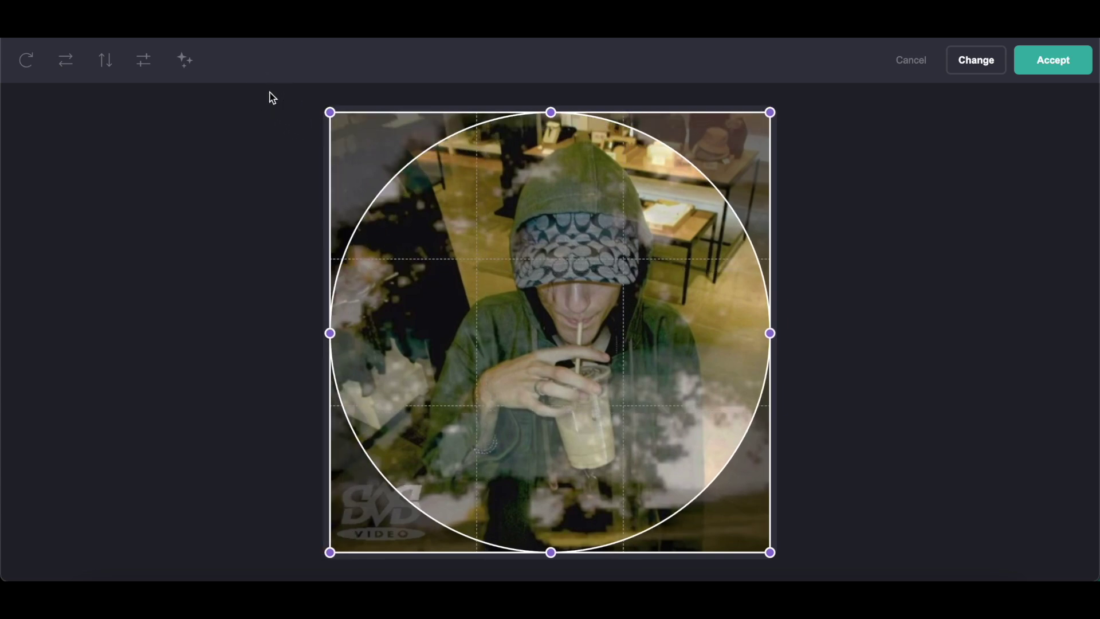
click(1081, 72)
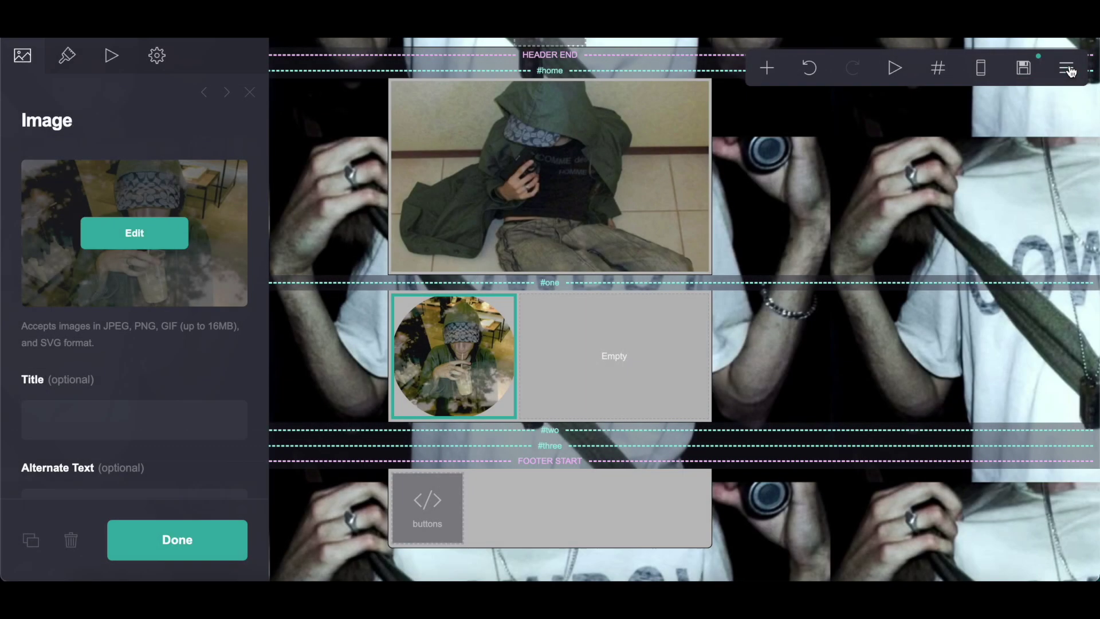
Add a text element below the circular image and replace its content with the introduction text copied from the finished site.
click(768, 69)
click(633, 126)
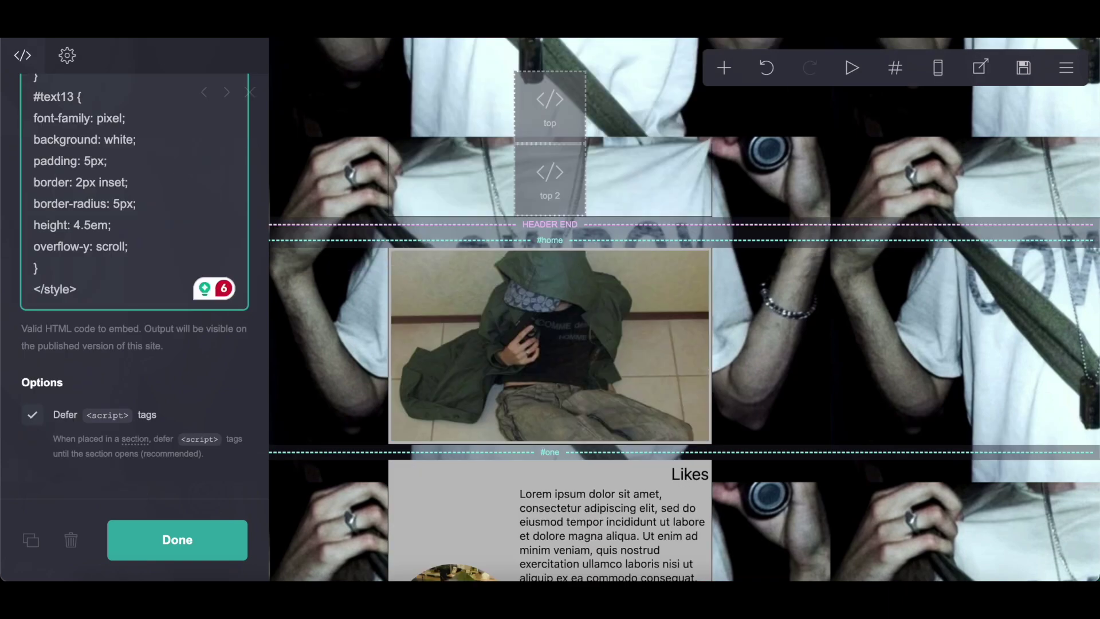
scroll(515, 343, down, 8)
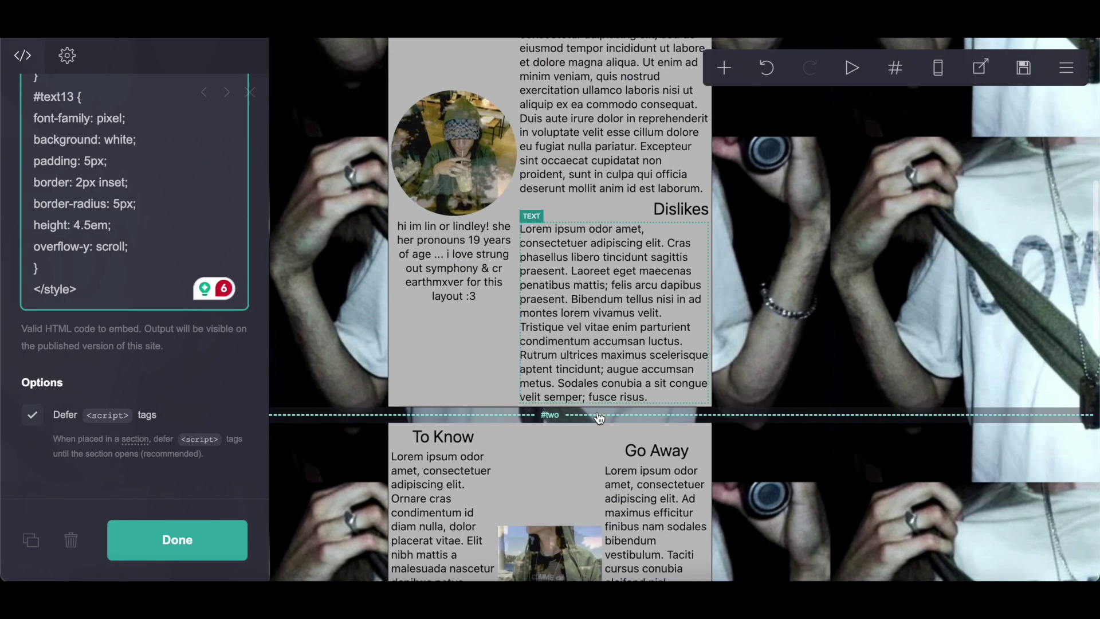
click(444, 258)
click(27, 70)
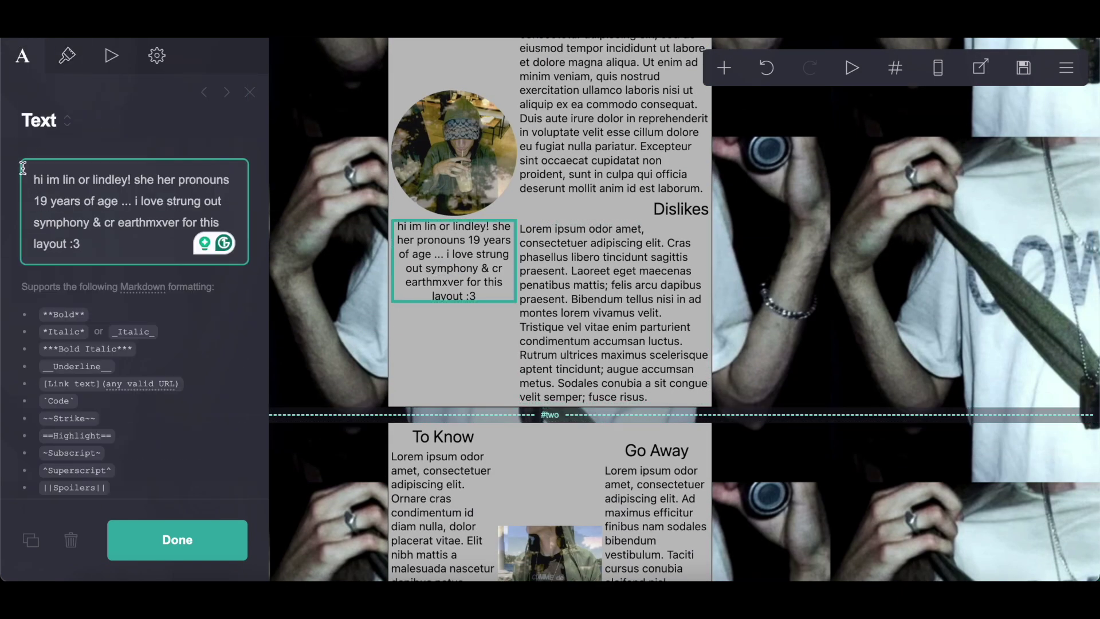
drag(23, 168, 99, 250)
key(ctrl+c)
key(BackSpace)
drag(36, 177, 172, 177)
key(ctrl+v)
Set the introduction text's line spacing to 1.25.
click(68, 58)
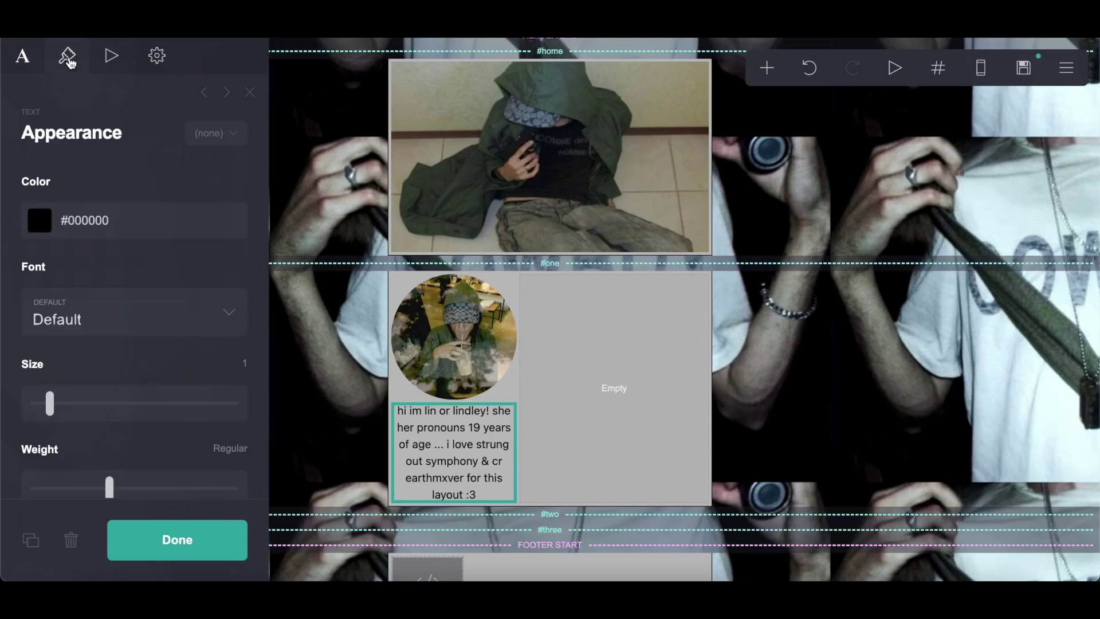
scroll(236, 373, down, 3)
click(238, 335)
text(1.25)
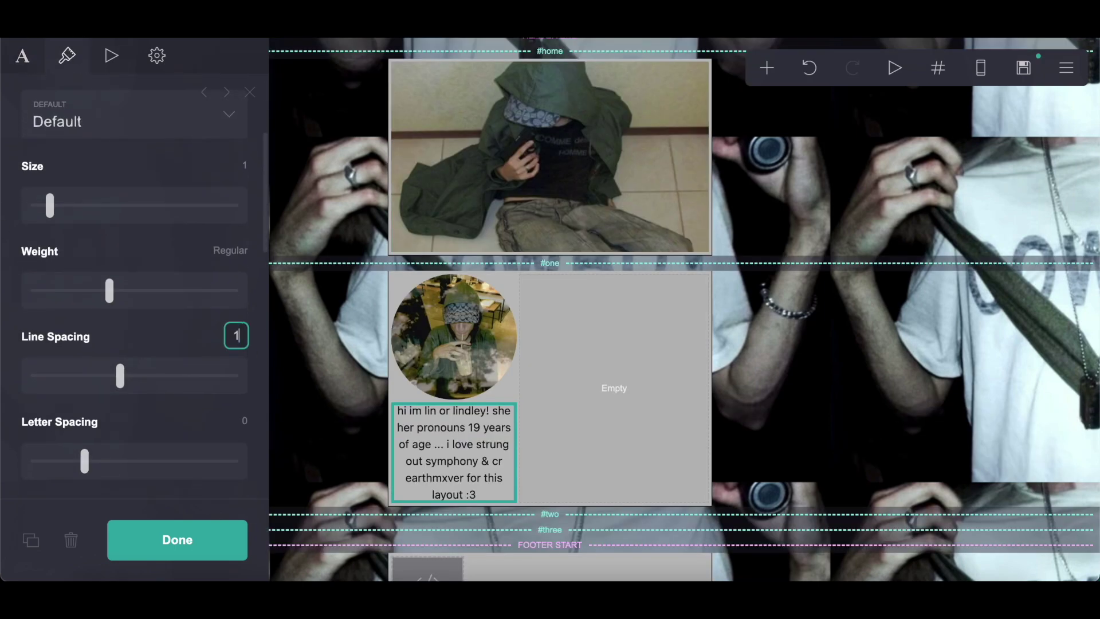
key(Return)
Add a text element to the empty right column and set its size to 1.5.
click(766, 68)
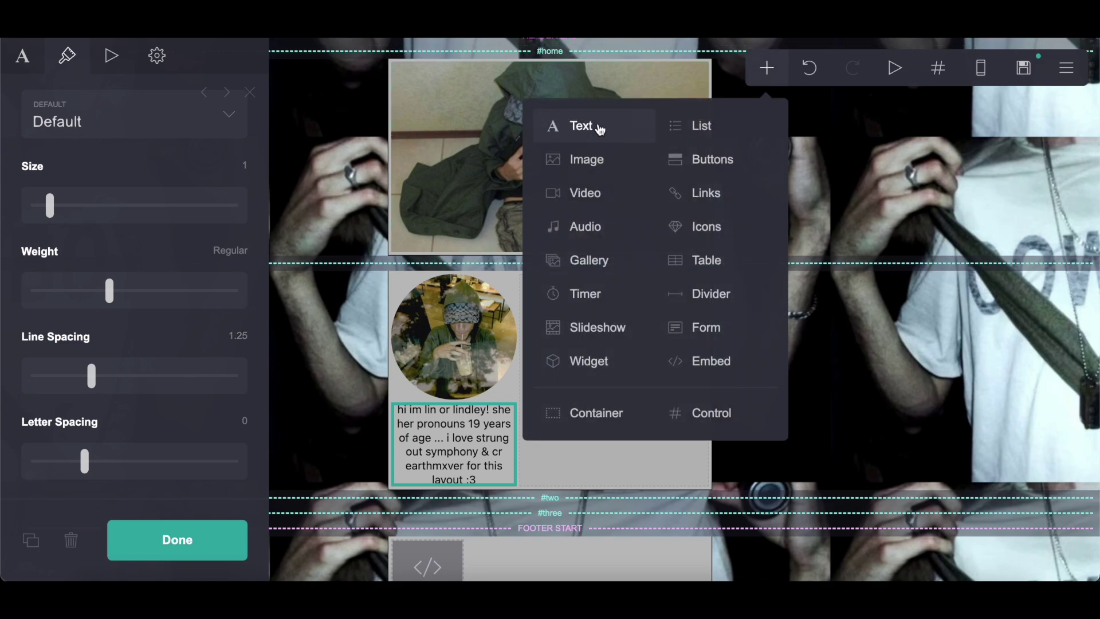
click(595, 125)
drag(487, 411, 650, 346)
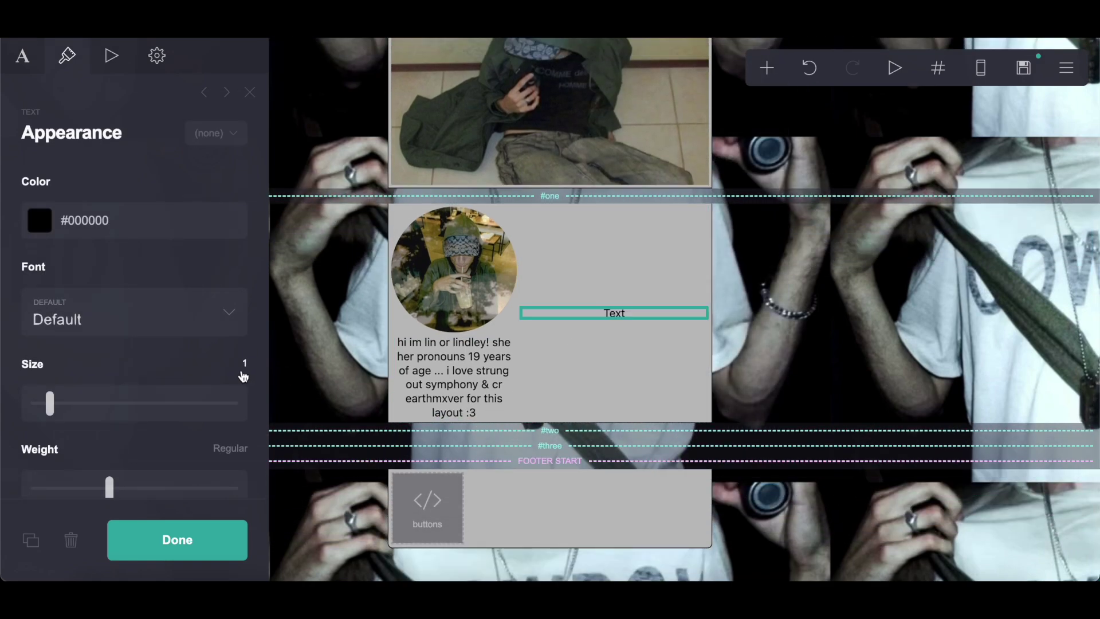
text(.25)
key(Return)
scroll(241, 355, down, 8)
scroll(216, 390, up, 5)
scroll(217, 389, up, 1)
click(241, 220)
text(1.5)
key(Return)
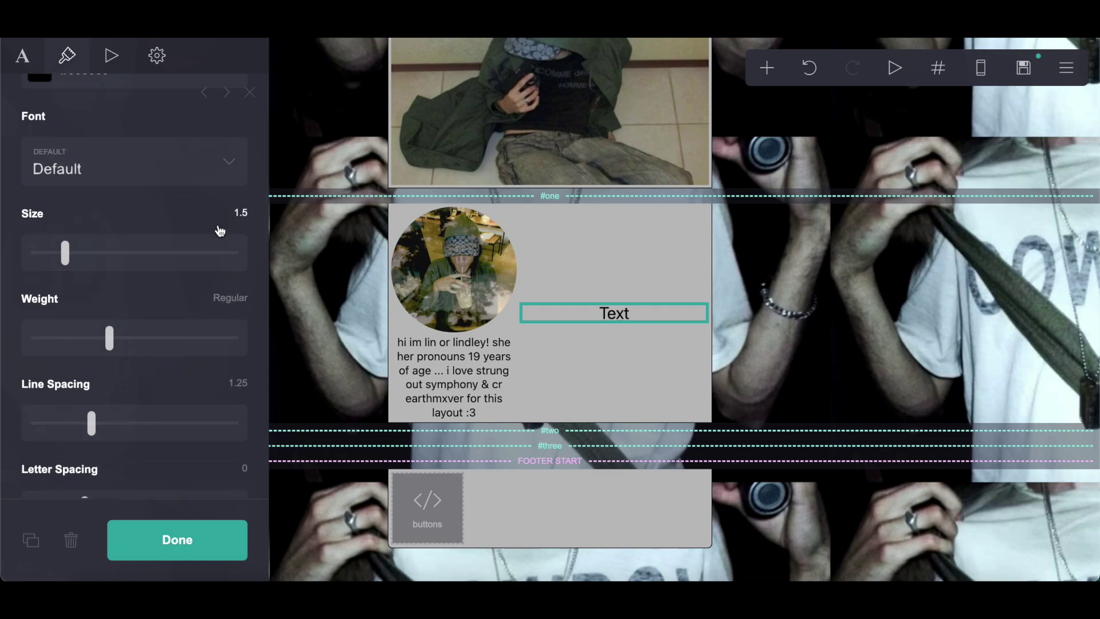
Set the new text's alignment to Right and replace its content with "Likes".
scroll(172, 318, down, 5)
scroll(171, 316, down, 6)
click(143, 342)
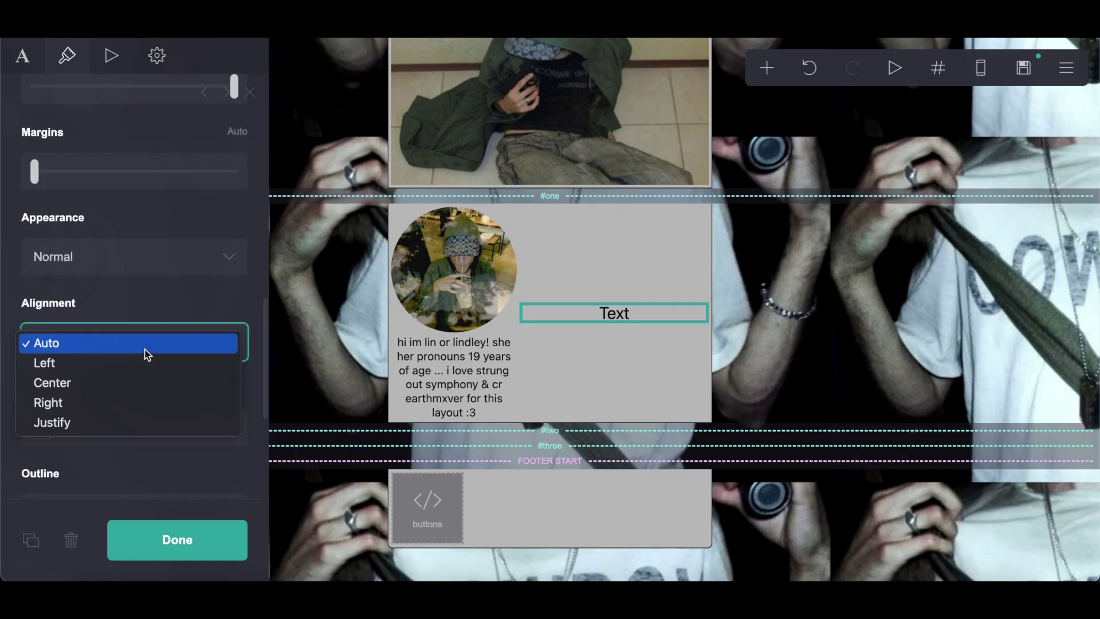
click(140, 412)
click(22, 55)
drag(55, 96, 7, 98)
text(Like)
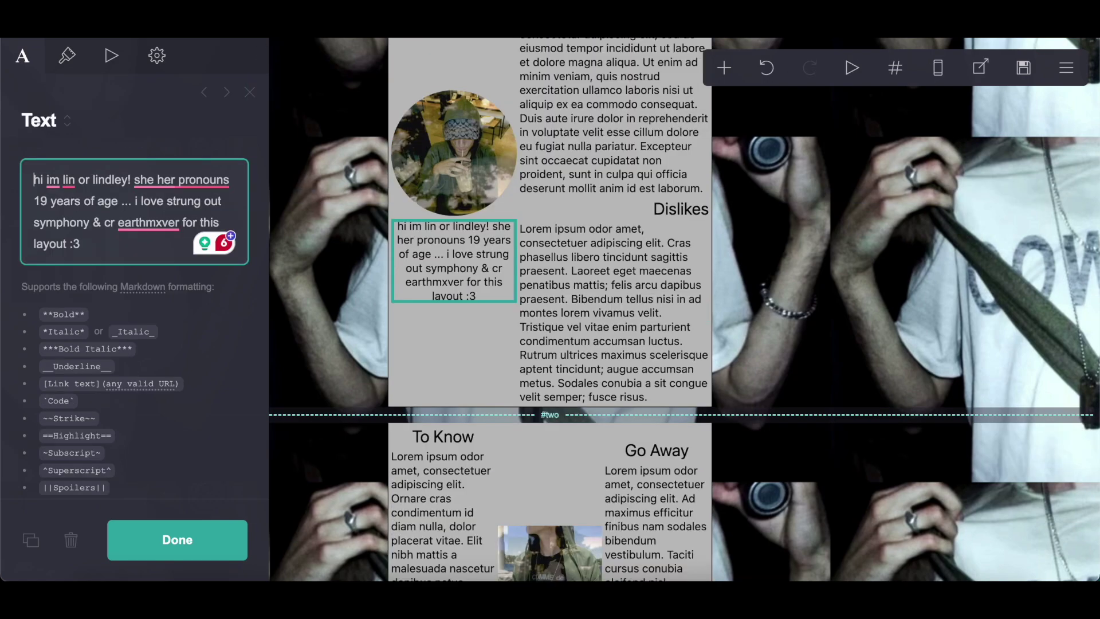
Copy the lorem ipsum paragraph under the Likes heading from the finished site.
scroll(607, 250, up, 3)
click(607, 250)
drag(38, 182, 273, 529)
key(ctrl+c)
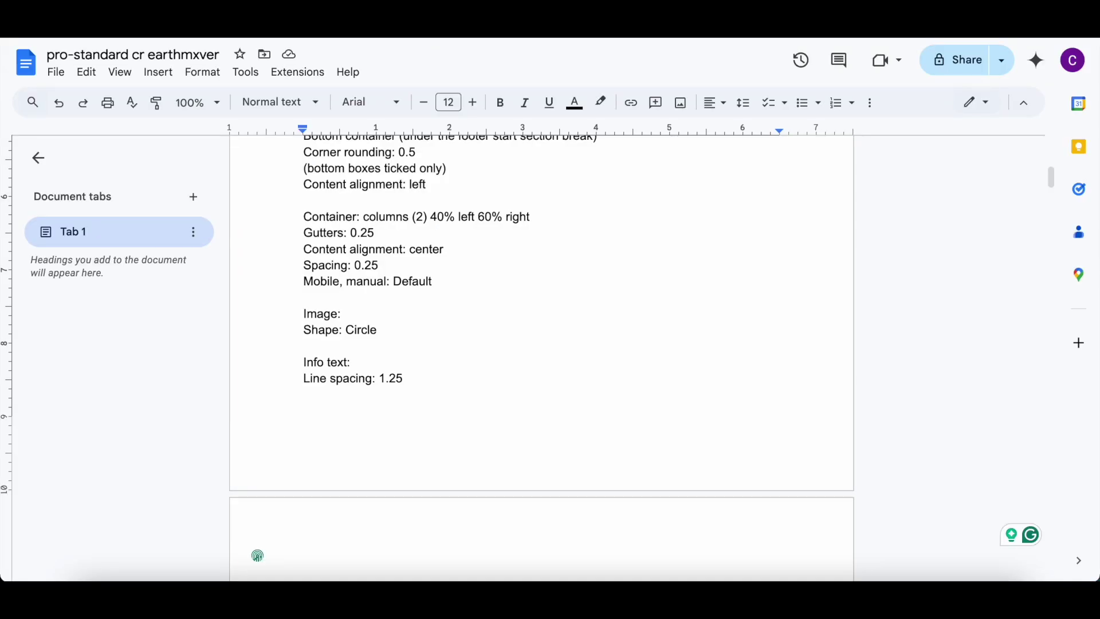
Consult the settings document for the title text, info text and image settings, and return to the site editor.
scroll(474, 345, down, 5)
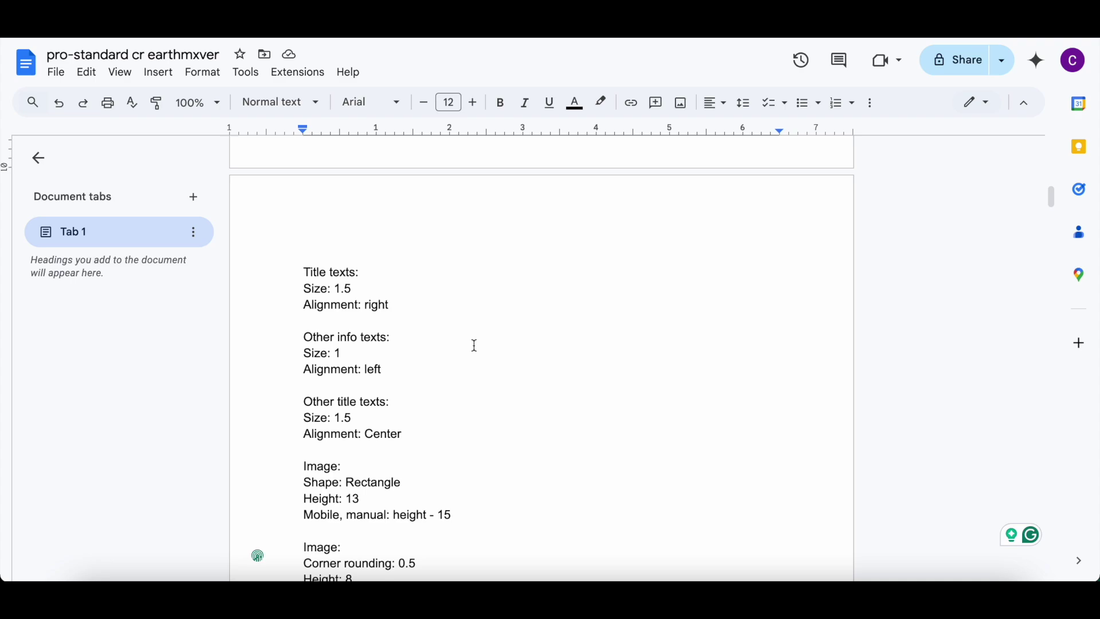
scroll(474, 345, down, 4)
scroll(475, 345, up, 3)
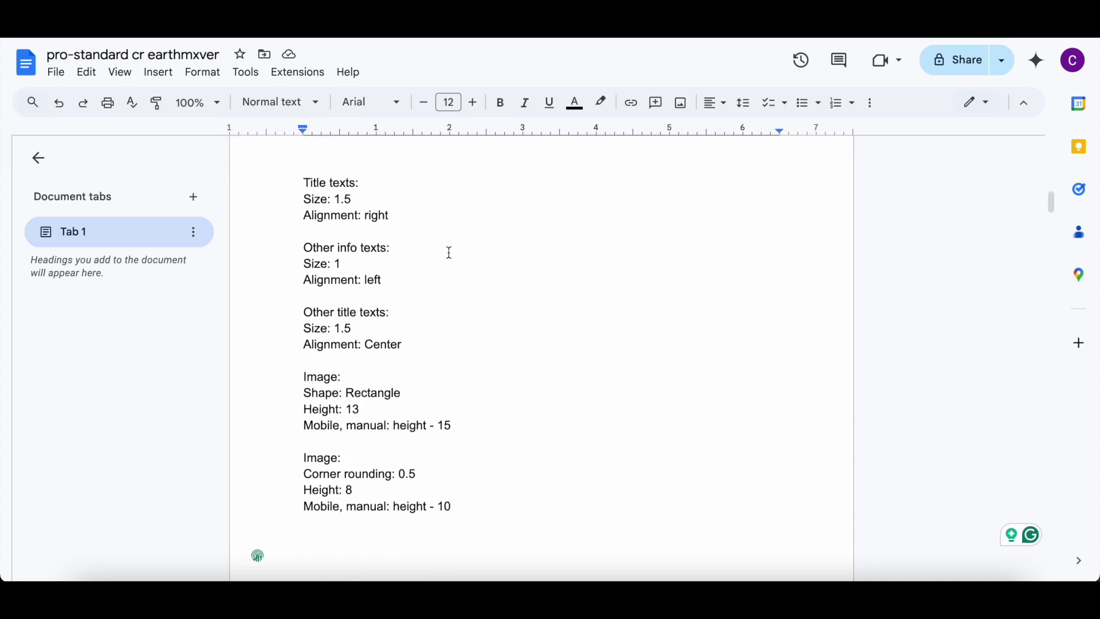
key(ctrl+Tab)
Add a text element below the Likes heading in the right column and set its alignment to Left.
click(404, 343)
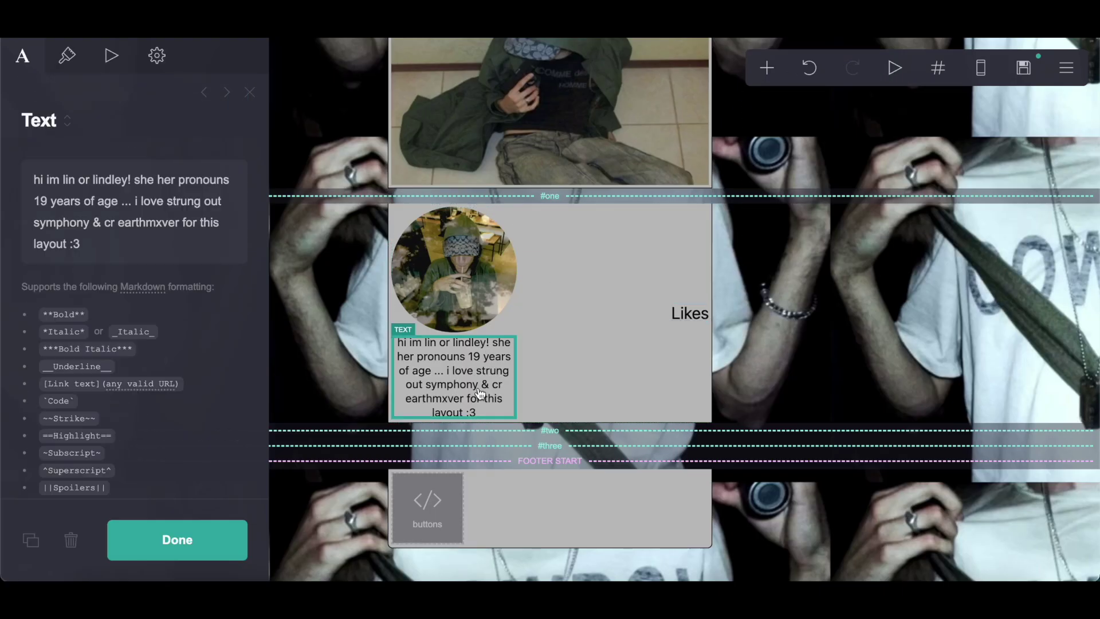
click(766, 69)
click(581, 126)
drag(453, 410, 699, 324)
click(67, 56)
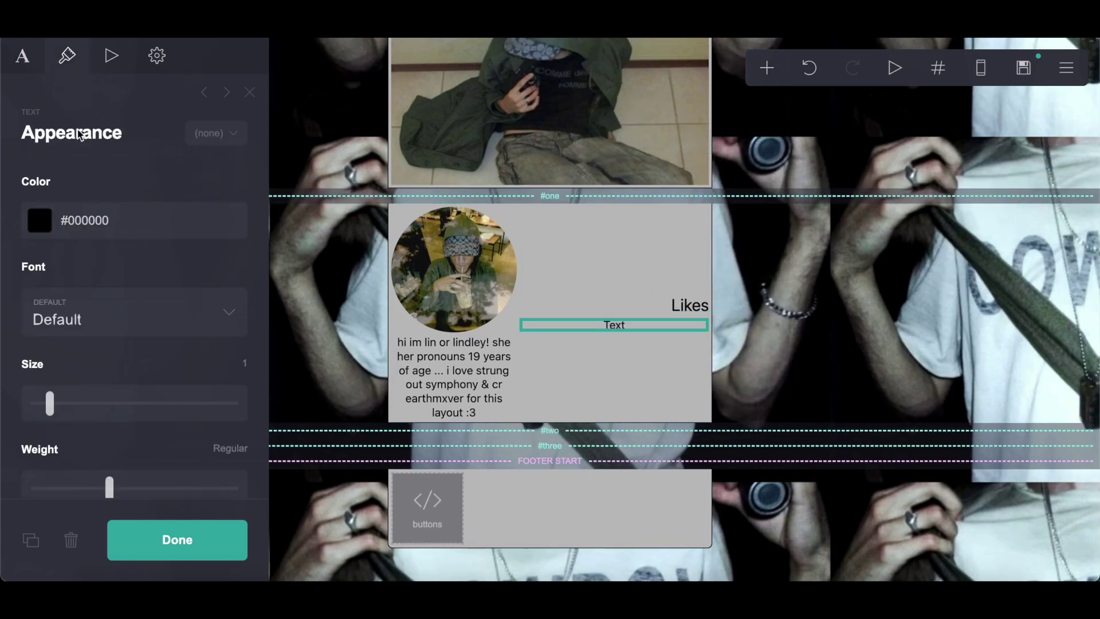
scroll(115, 328, down, 10)
scroll(84, 224, up, 3)
click(57, 236)
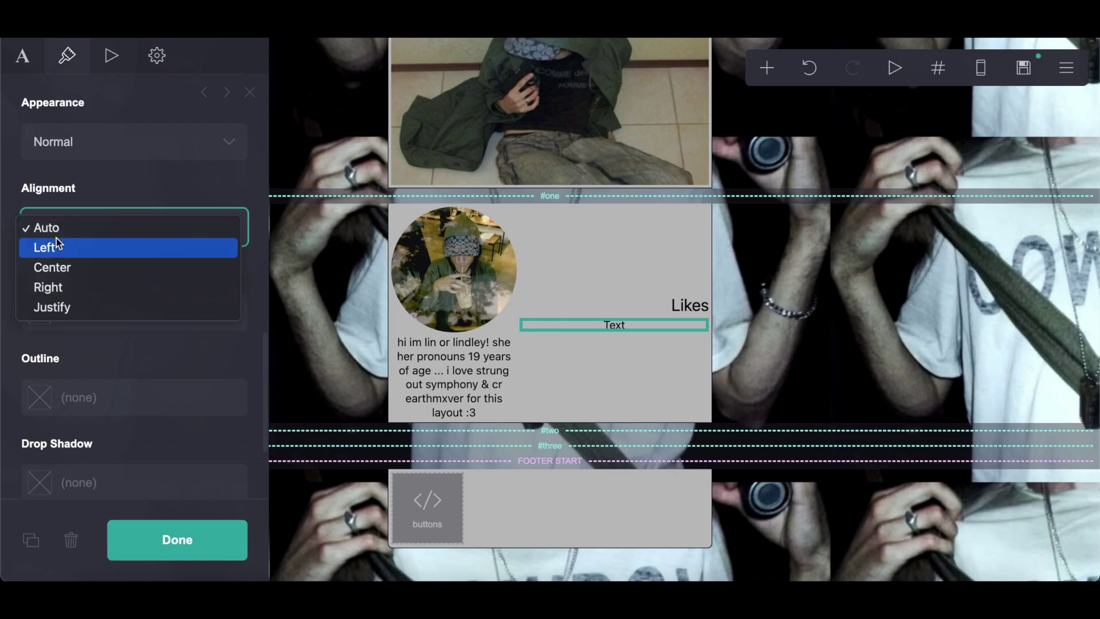
click(49, 247)
Replace the left-aligned text's content with the copied lorem ipsum paragraph.
click(23, 55)
double_click(128, 98)
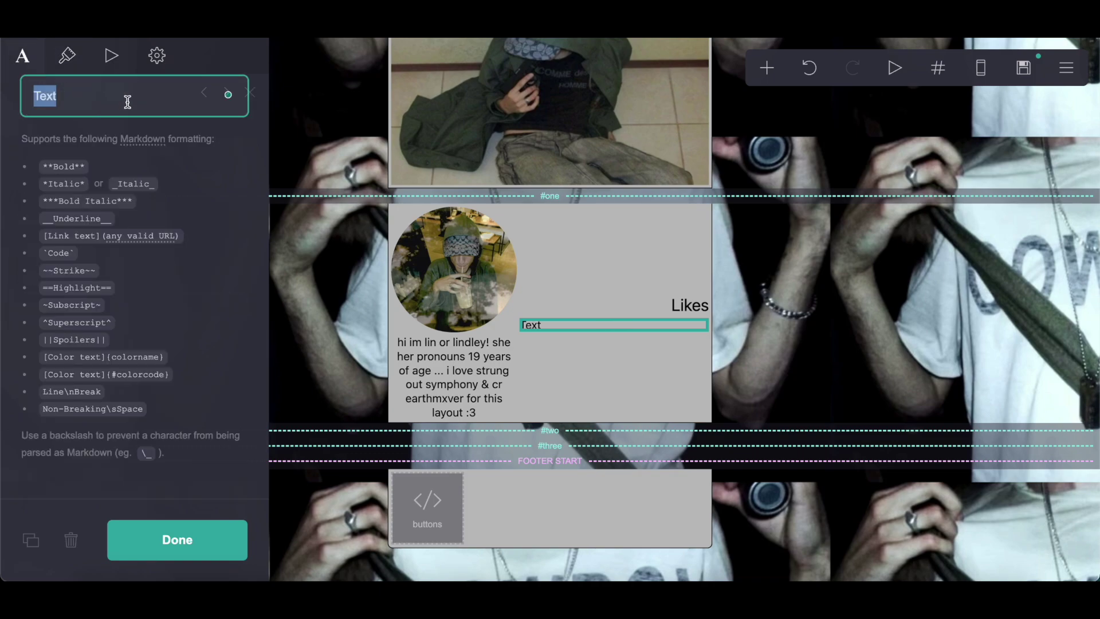
key(ctrl+v)
Add a text element styled like the Likes heading below the paragraph and set its content to "Dislikes".
click(690, 221)
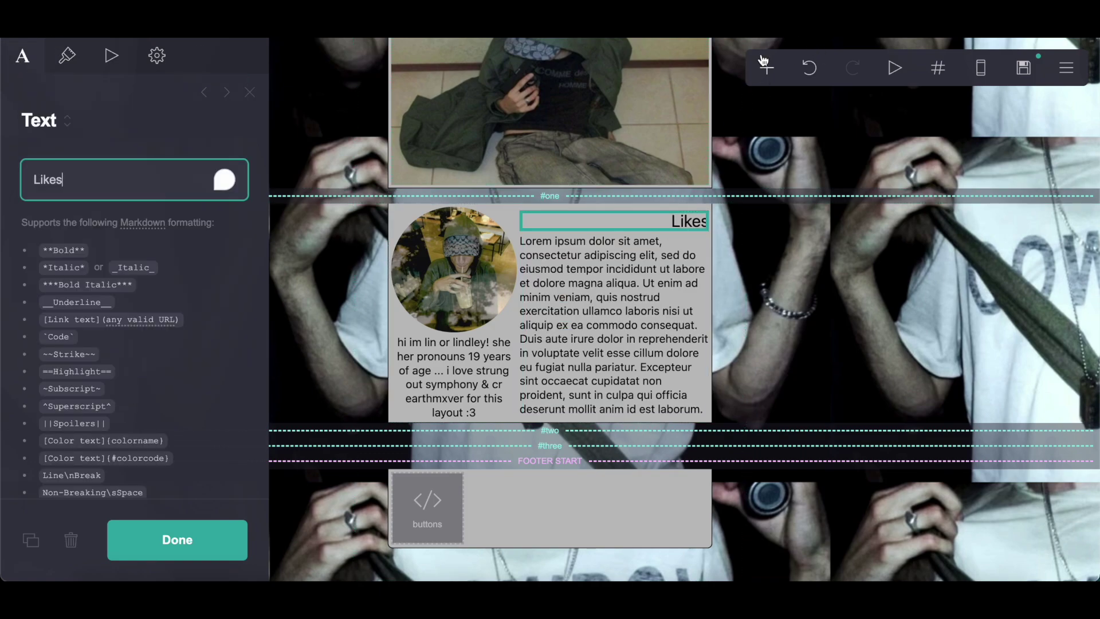
click(767, 67)
click(596, 117)
drag(668, 312, 692, 489)
click(88, 196)
text(Dislikes)
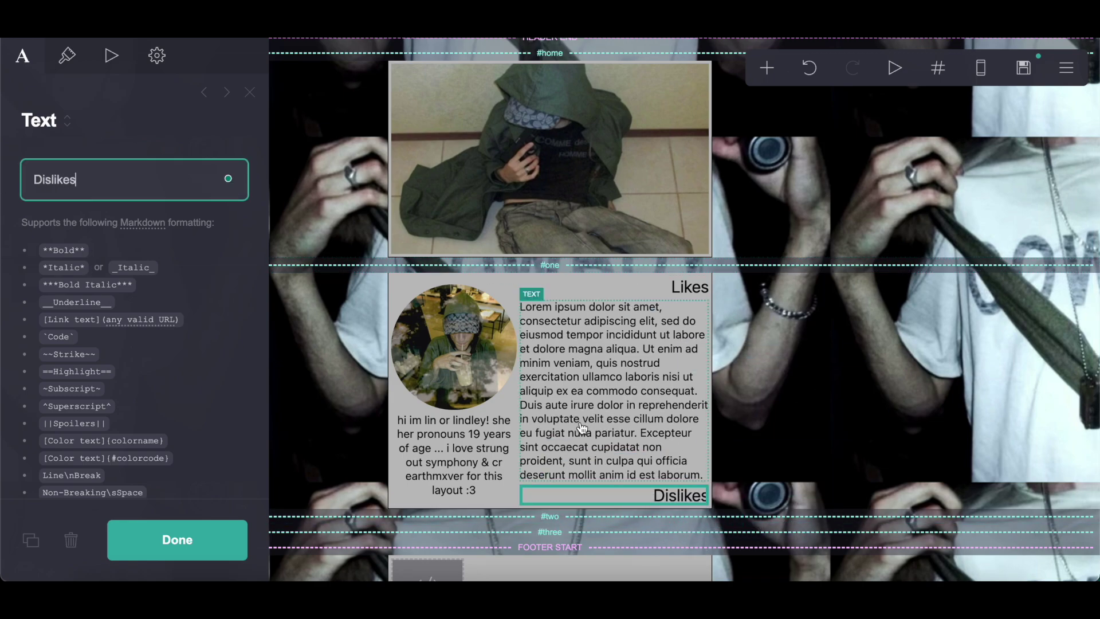
Add a text element styled like the Likes paragraph below the Dislikes heading and fill it with the lorem ipsum paragraph.
click(581, 429)
click(766, 67)
click(579, 138)
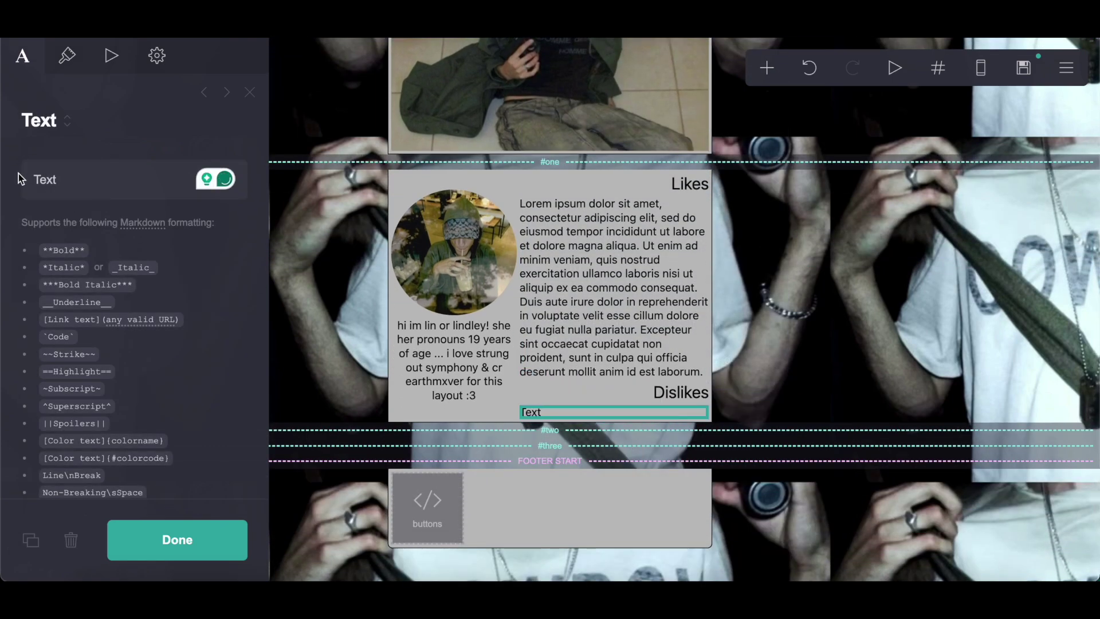
drag(47, 180, 131, 181)
key(ctrl+a)
key(ctrl+v)
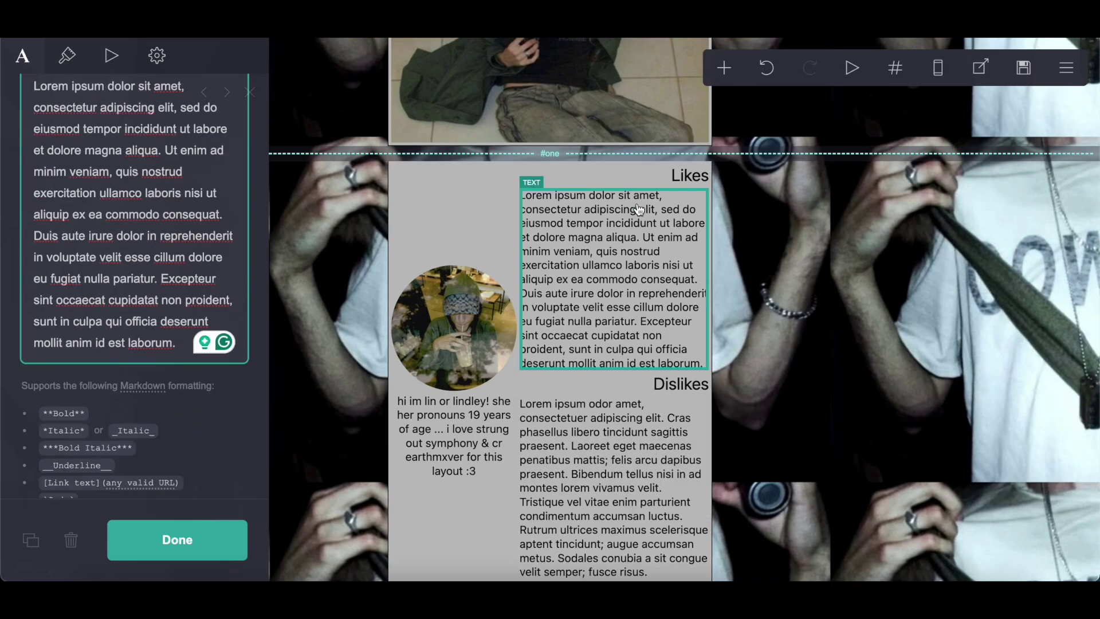
scroll(639, 209, down, 5)
scroll(638, 210, up, 2)
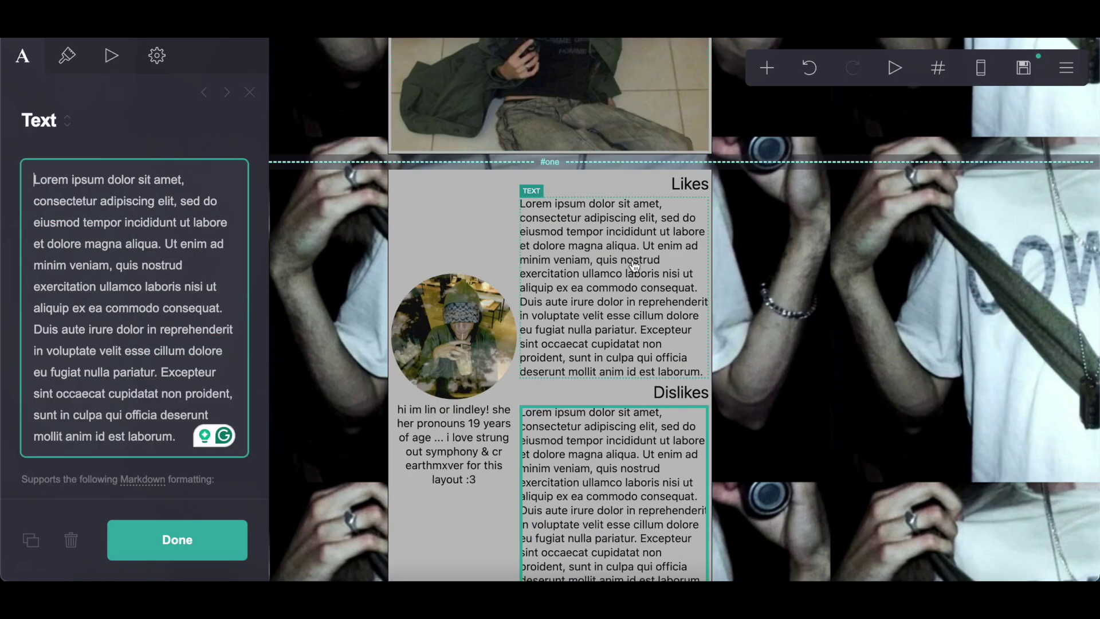
Add a container to the #two section and set its type to Columns with three columns of 33%, 34% and 33%.
scroll(634, 266, down, 4)
click(767, 67)
click(598, 411)
mouse_move(600, 420)
mouse_down()
mouse_move(504, 398)
mouse_move(594, 441)
mouse_up()
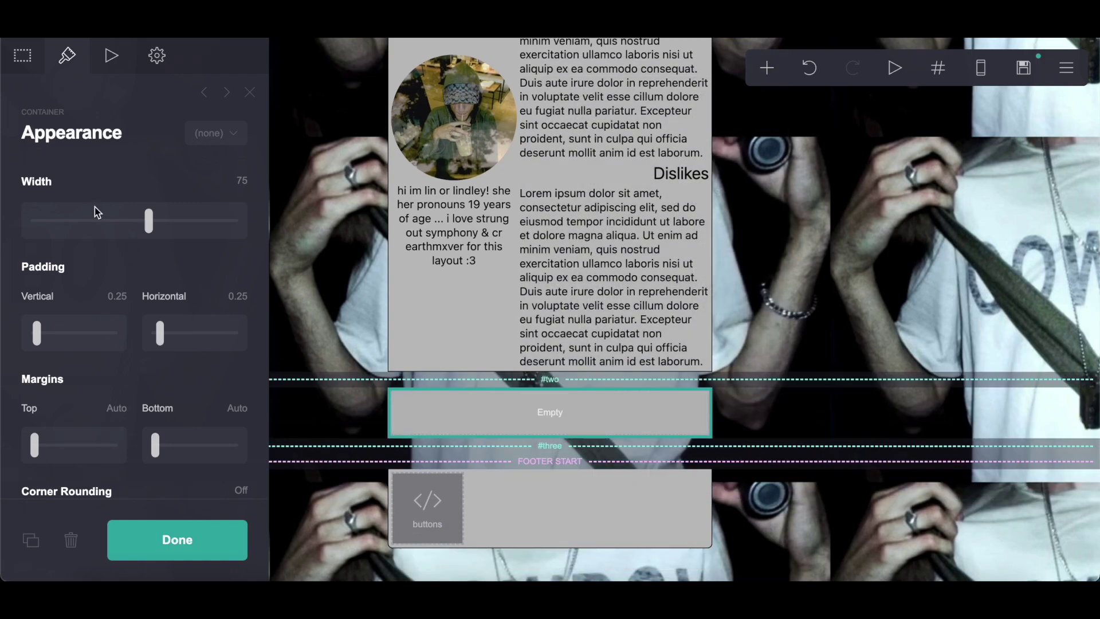
click(31, 68)
click(59, 212)
click(58, 226)
click(86, 371)
click(87, 415)
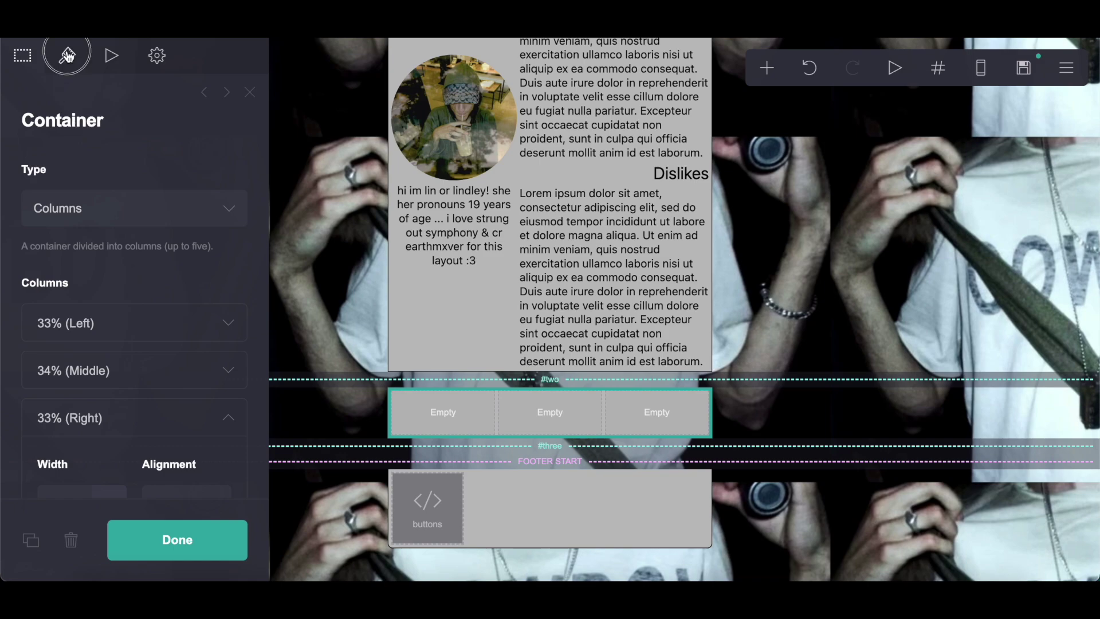
click(67, 55)
scroll(153, 272, down, 10)
scroll(153, 271, up, 2)
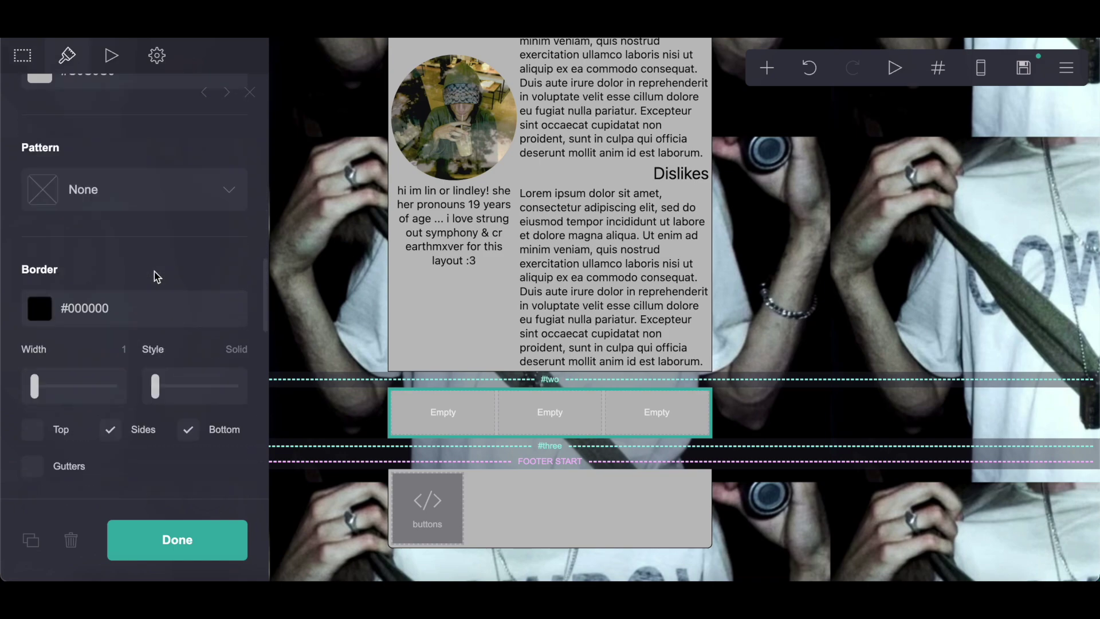
scroll(154, 272, up, 5)
Add an image to the container's middle column, set its shape to Rectangle, and consult the settings document.
click(767, 68)
click(630, 160)
drag(443, 382, 550, 382)
click(67, 56)
click(113, 392)
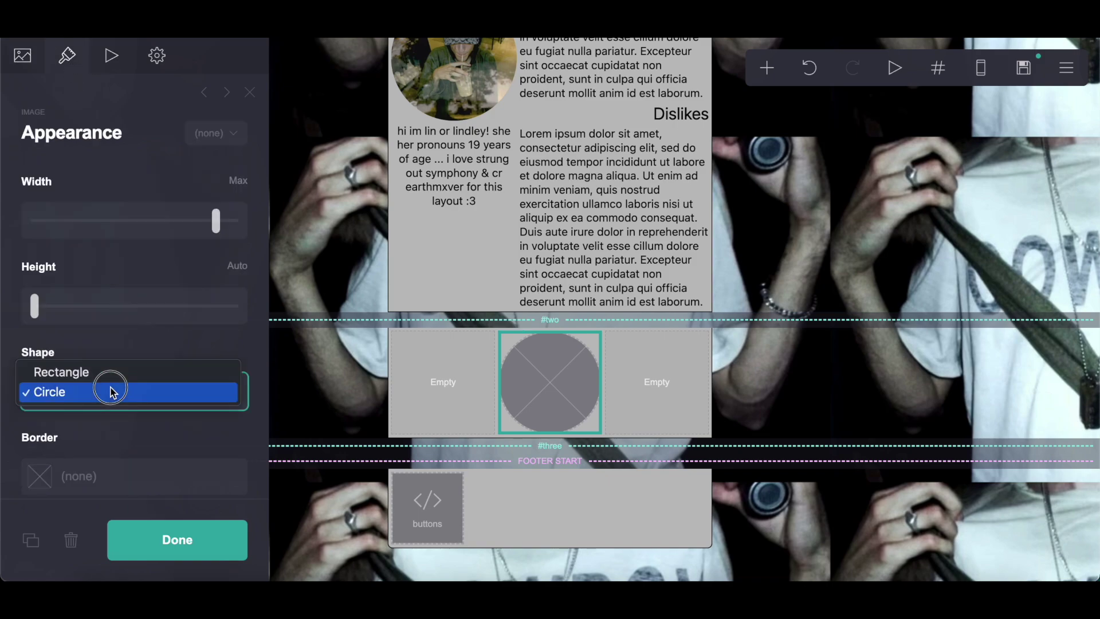
click(108, 377)
click(378, 28)
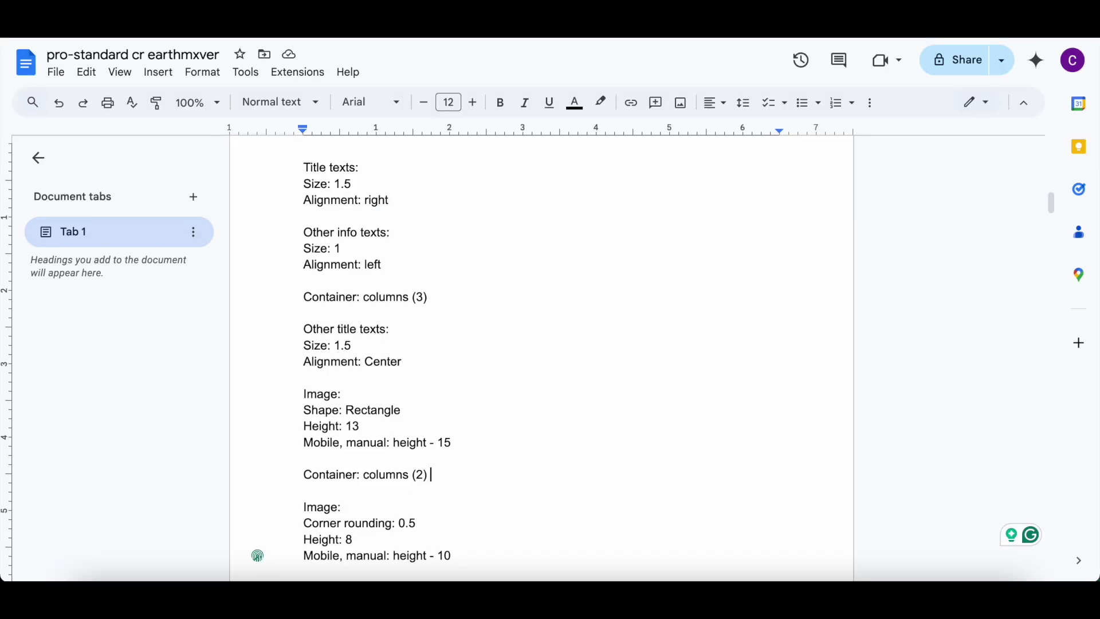
click(482, 28)
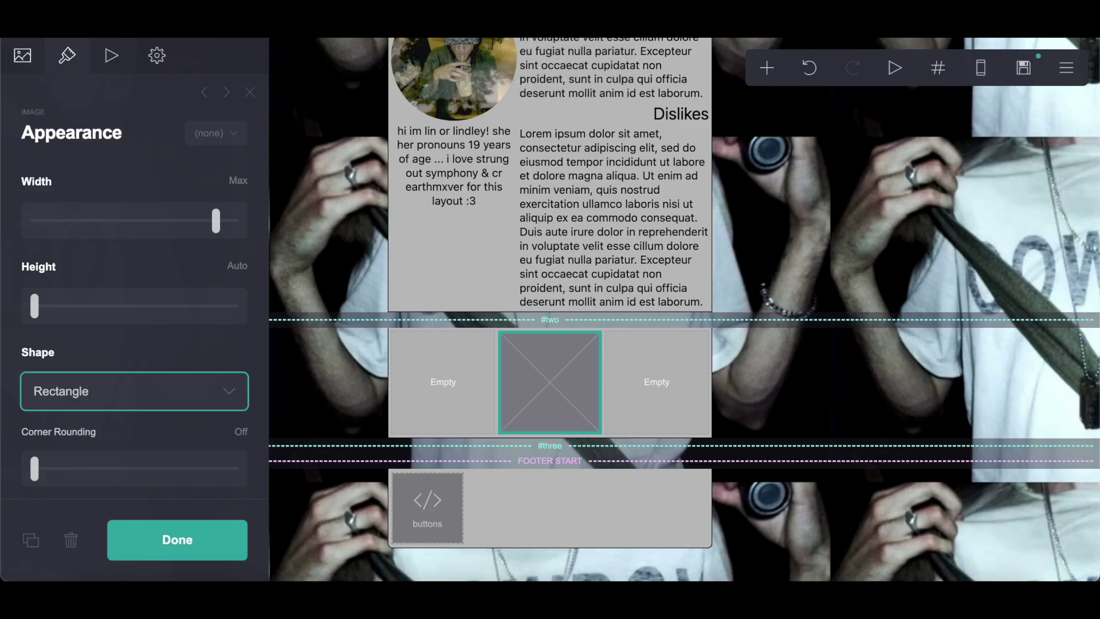
click(238, 182)
text(13)
key(Return)
scroll(212, 305, down, 10)
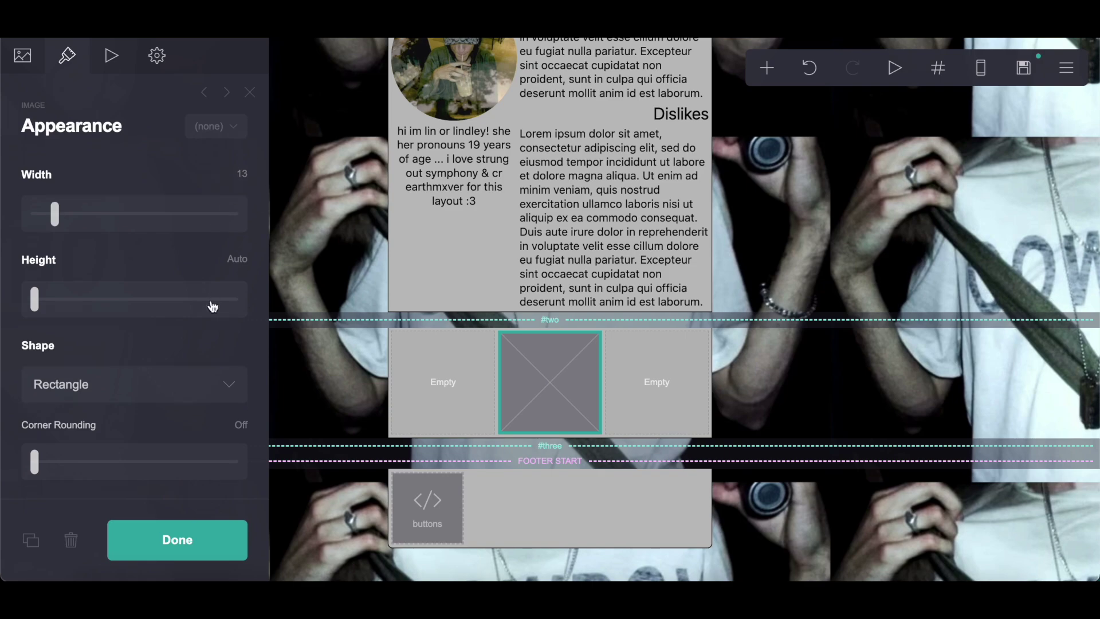
scroll(223, 414, up, 10)
click(239, 183)
text(,a)
click(240, 189)
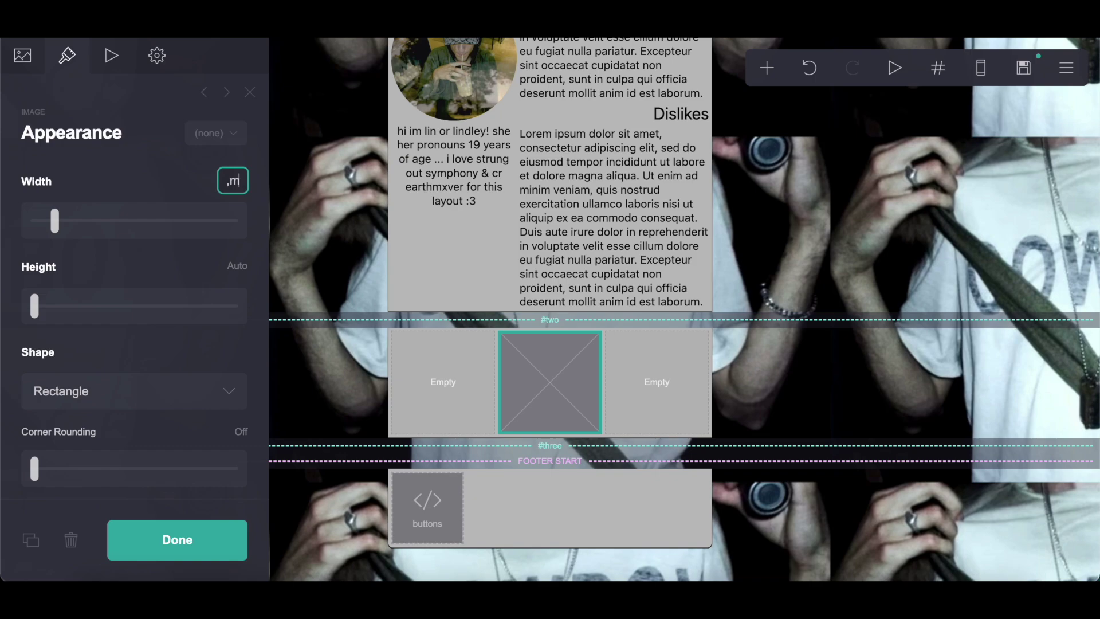
key(Return)
Set the middle-column image's height to 13 and its manual mobile height to 15.
click(243, 259)
key(Return)
click(223, 407)
scroll(235, 320, down, 4)
click(236, 347)
text(13)
key(Return)
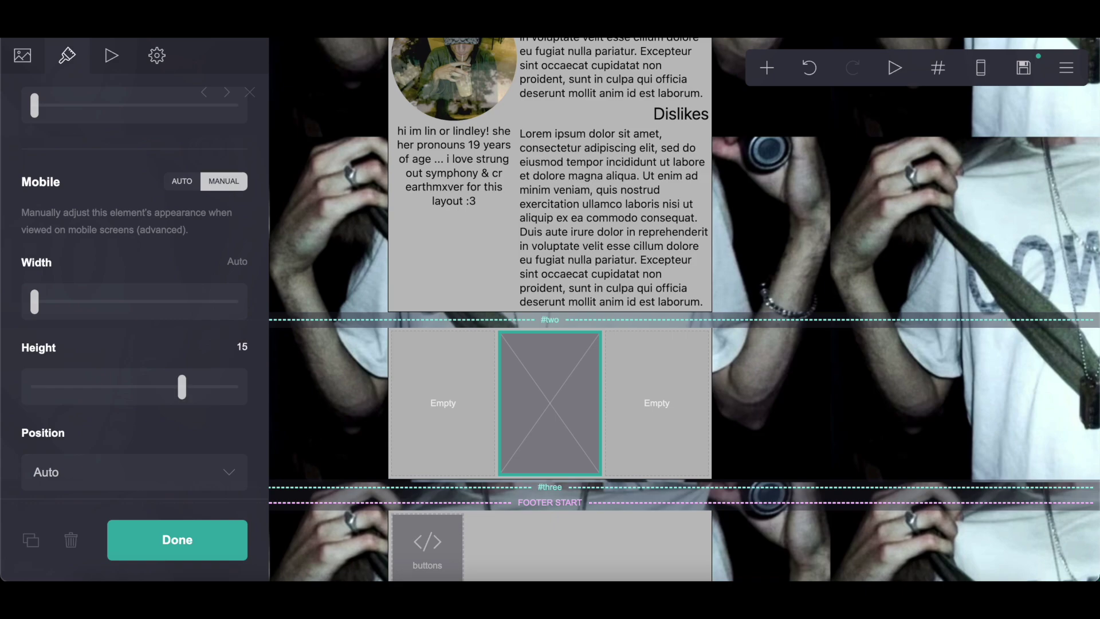
scroll(132, 273, up, 4)
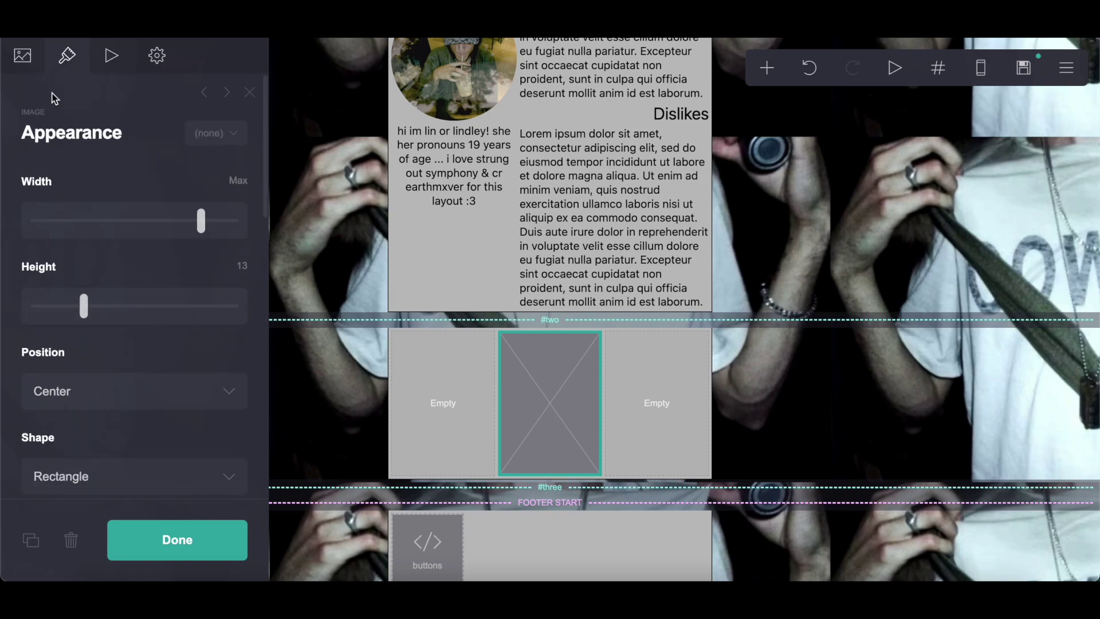
Upload the photo of the person in a green jacket and black shirt from Downloads to the middle-column image.
click(23, 61)
click(68, 237)
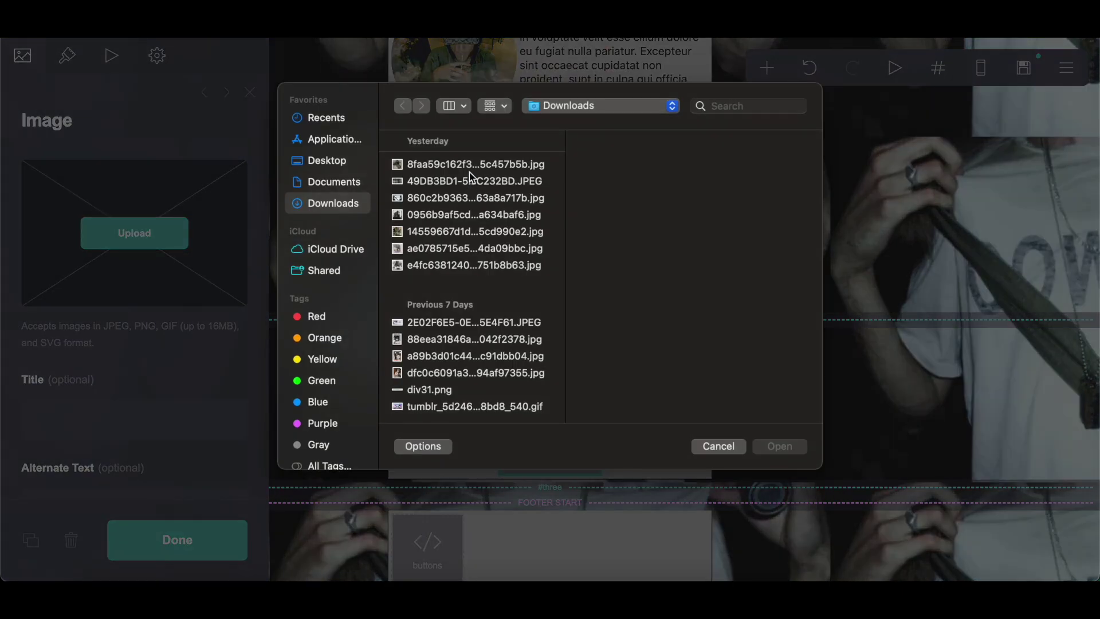
click(469, 167)
key(Down)
key(Down)
key(Down)
key(Down)
key(Down)
key(Down)
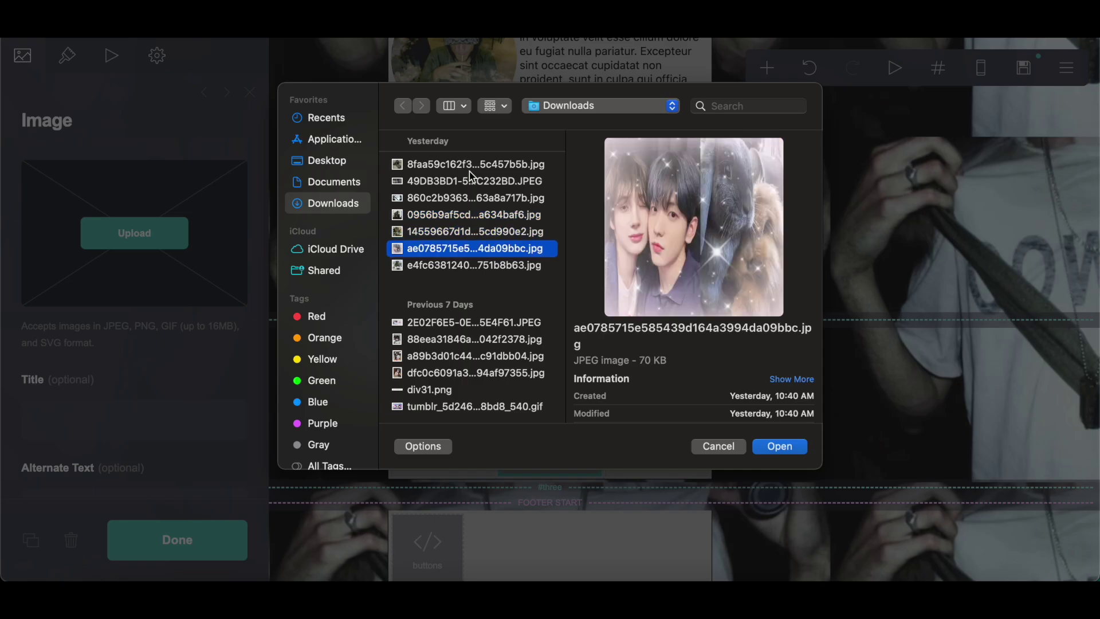
click(771, 448)
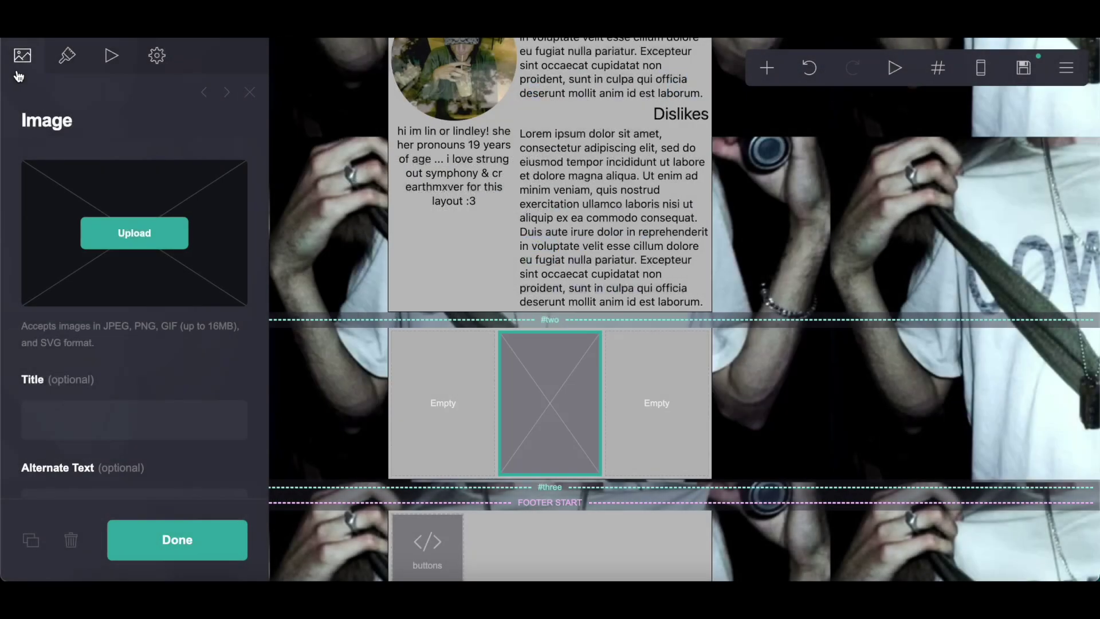
click(1044, 74)
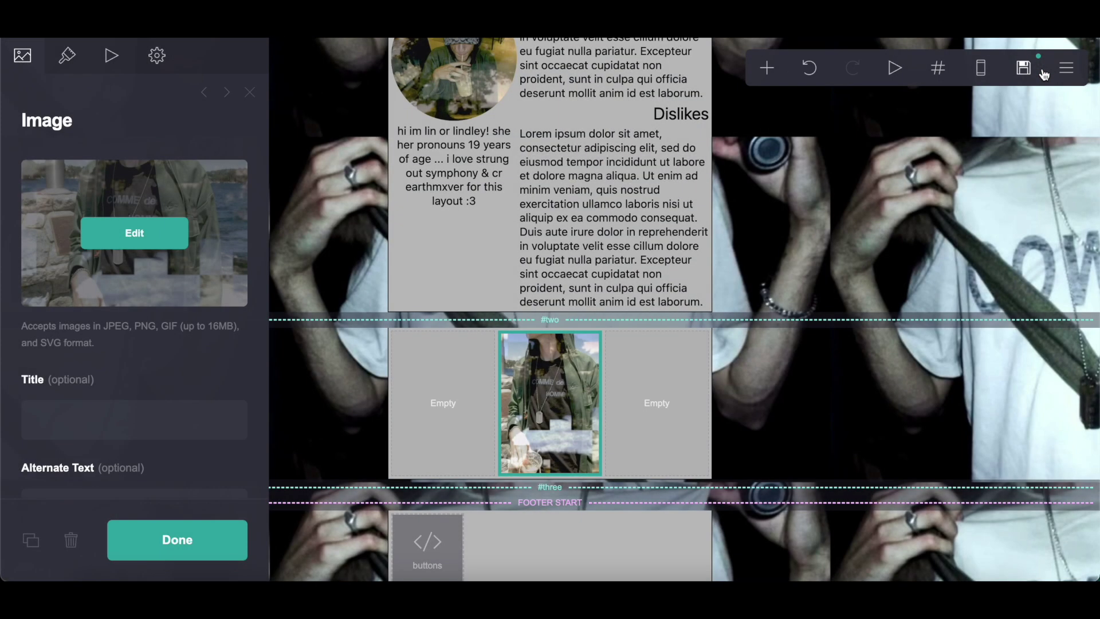
Add a text element styled like the Dislikes heading to the three-column container's left column and set its content to "To Know".
click(680, 128)
click(766, 68)
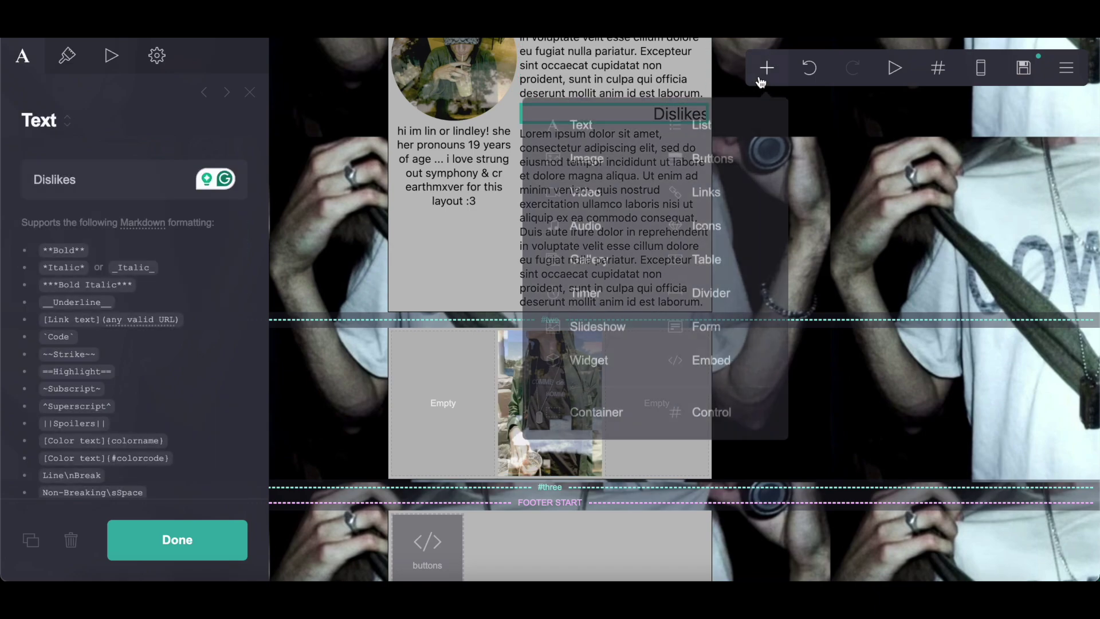
click(584, 123)
drag(657, 308, 444, 464)
click(150, 177)
text(T)
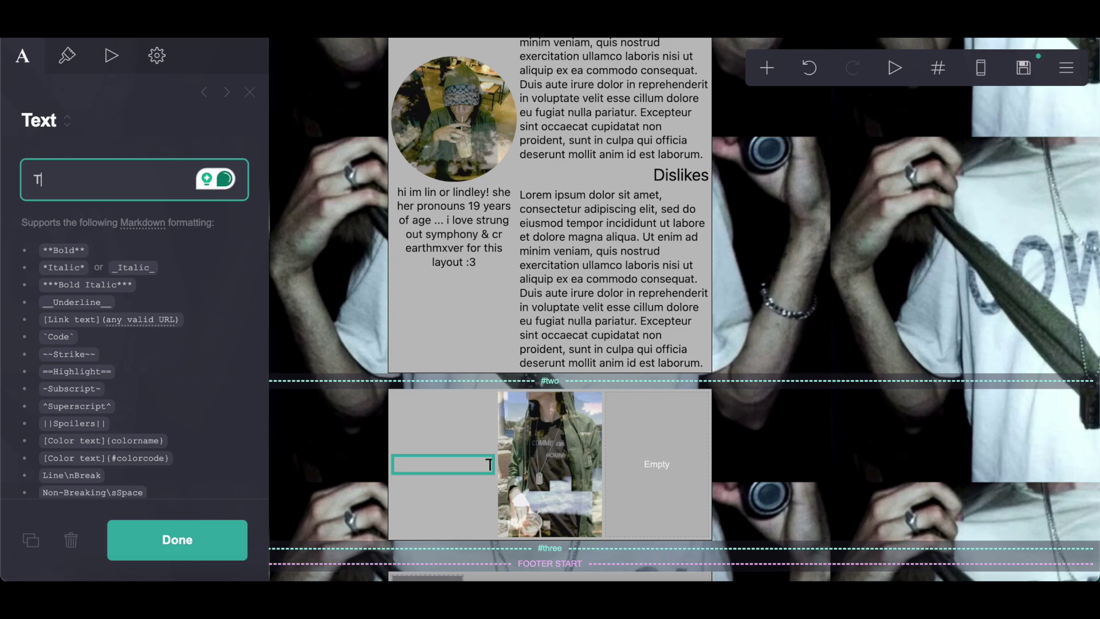
text(o Know)
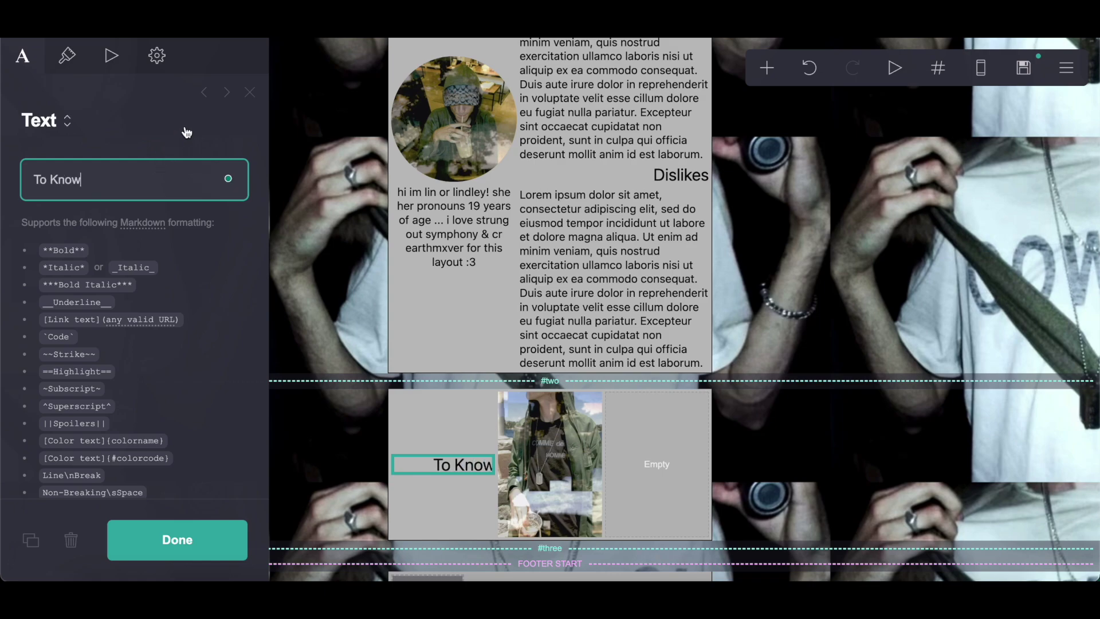
Set the "To Know" heading's alignment to Center.
click(67, 56)
scroll(132, 246, down, 10)
scroll(132, 246, down, 4)
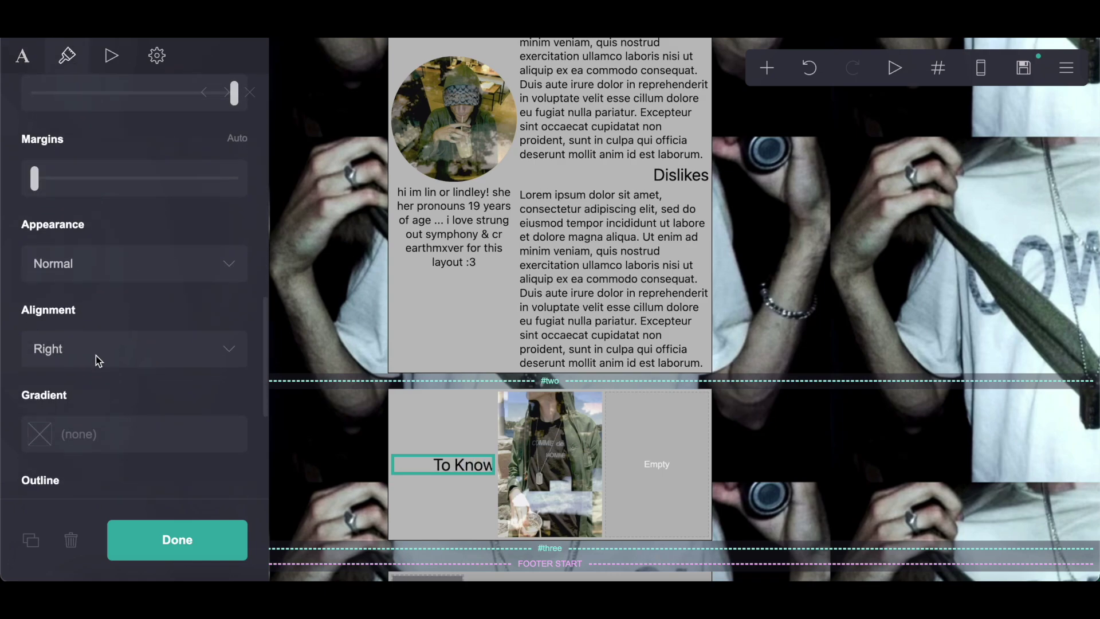
click(98, 355)
click(98, 330)
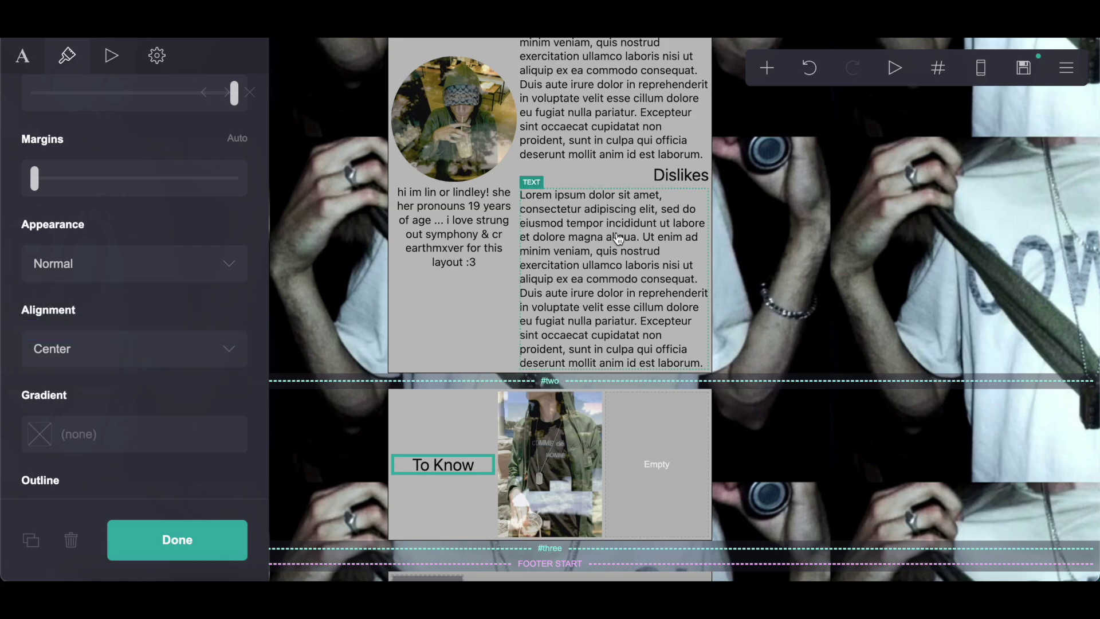
Add a text element styled like the Dislikes paragraph below the "To Know" heading in the left column.
click(615, 235)
click(767, 68)
click(624, 117)
drag(560, 307, 452, 422)
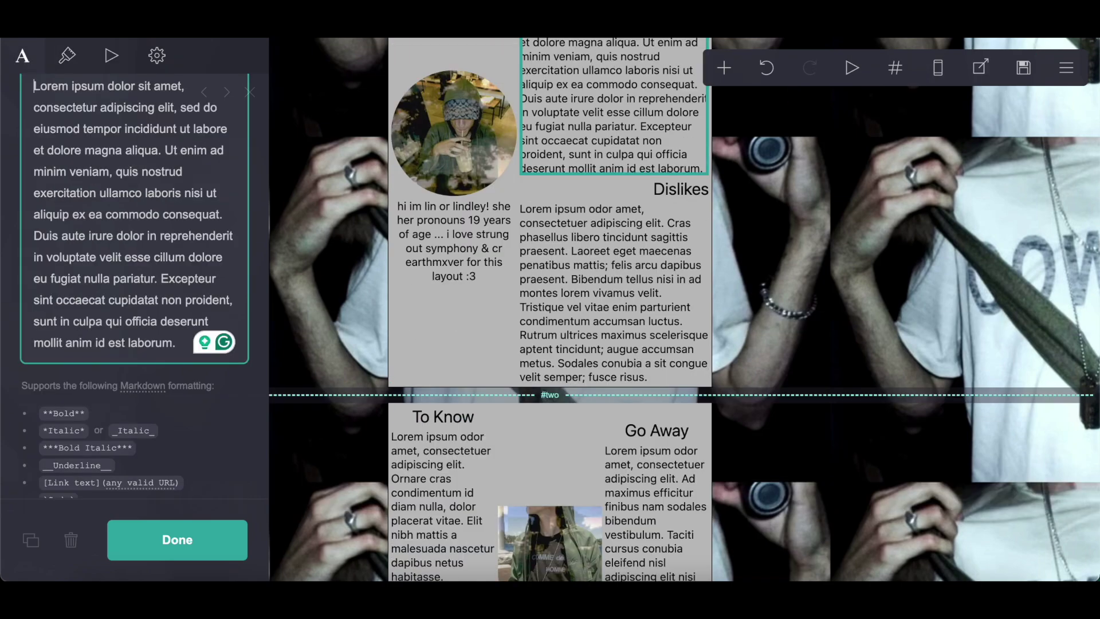
Copy the "To Know" paragraph from the finished reference page and paste it as the new text element's content.
scroll(433, 540, down, 2)
scroll(432, 539, down, 2)
click(433, 538)
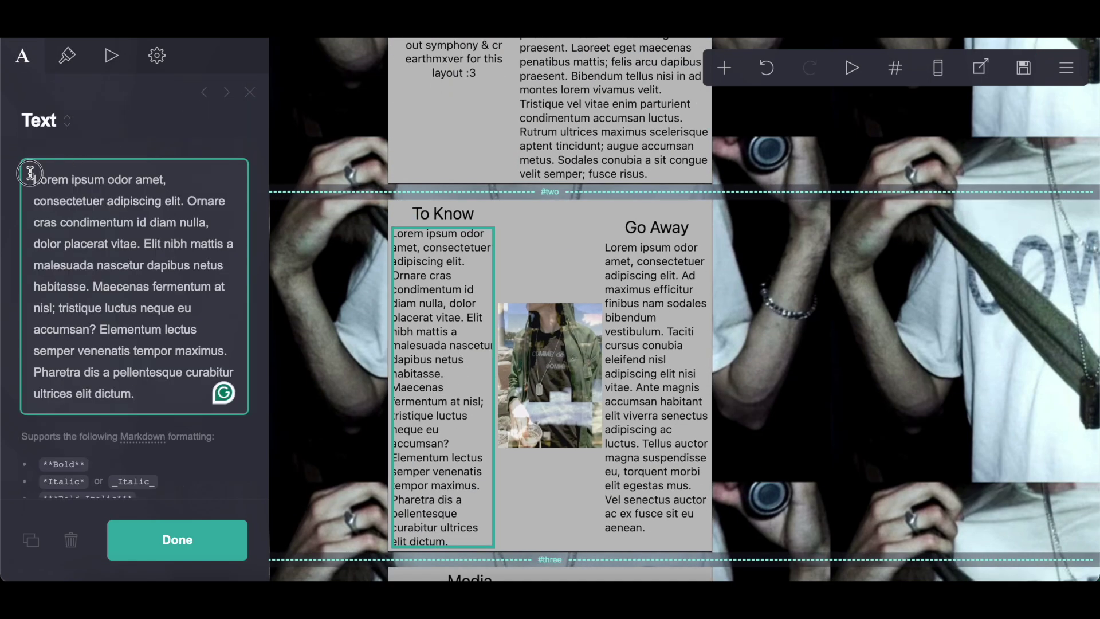
drag(31, 172, 205, 468)
key(ctrl+c)
key(BackSpace)
click(67, 55)
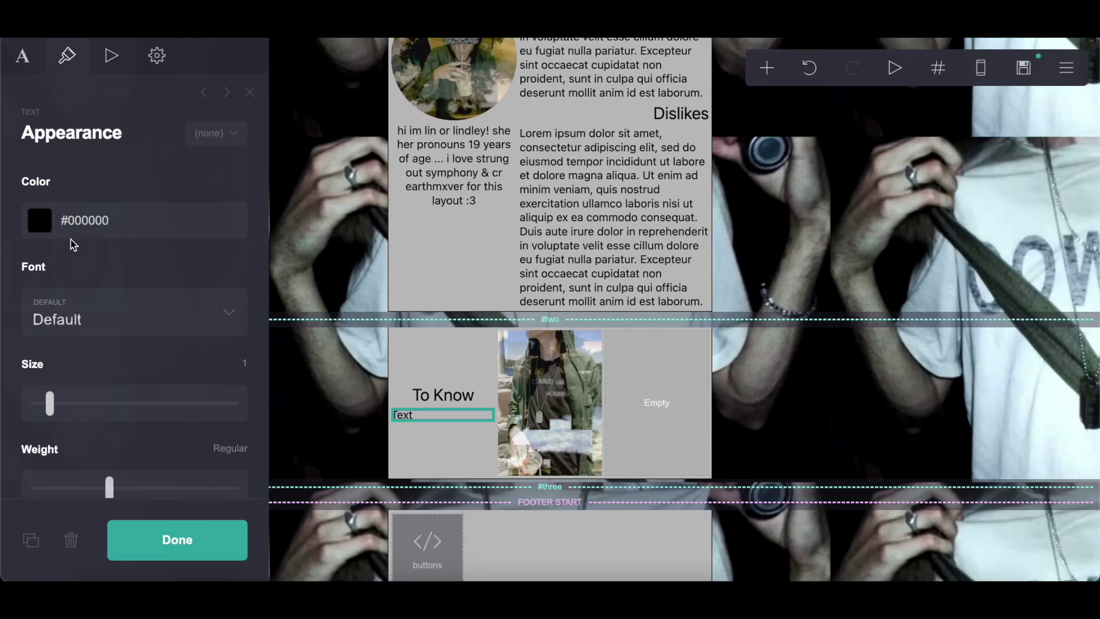
click(42, 73)
double_click(31, 185)
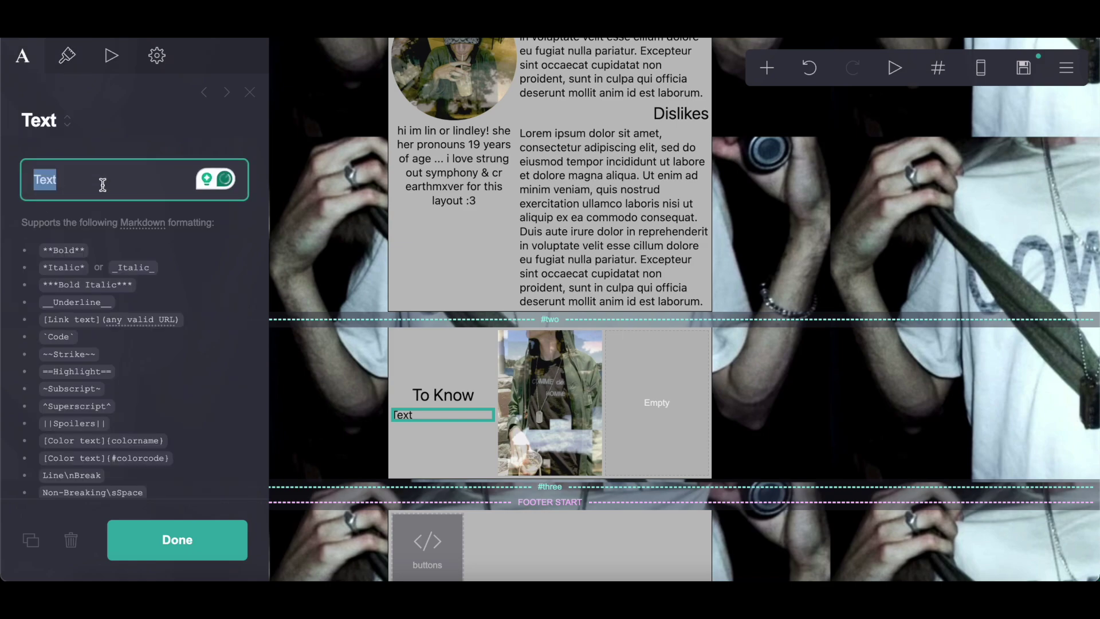
key(ctrl+v)
Add a text element styled like the "To Know" heading to the right column and set its content to "Go Away".
click(455, 339)
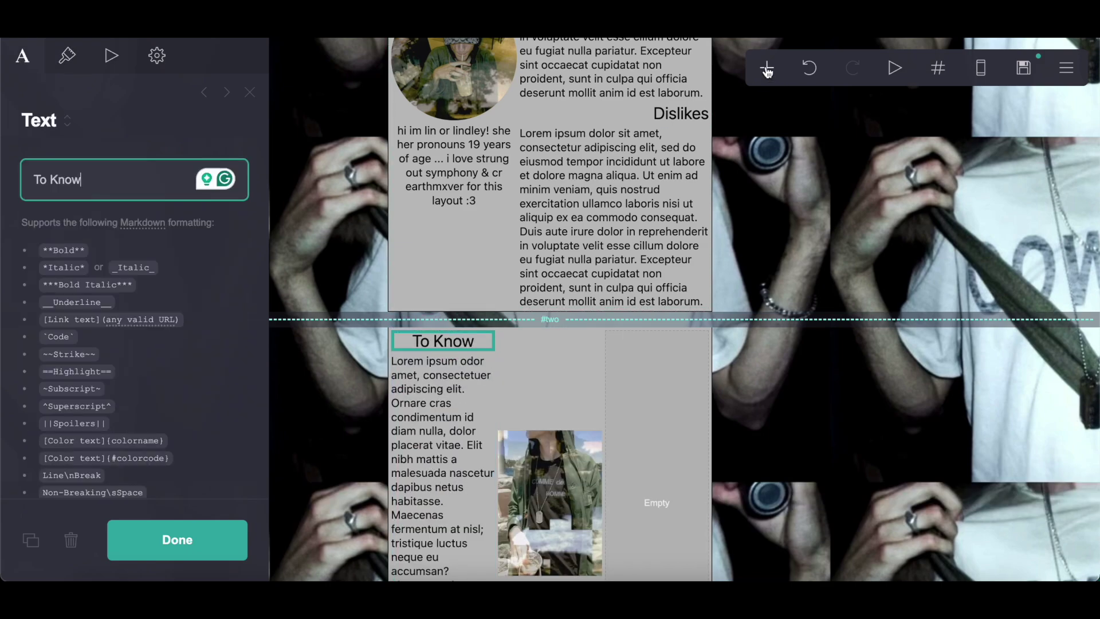
click(766, 68)
click(581, 125)
scroll(585, 126, down, 1)
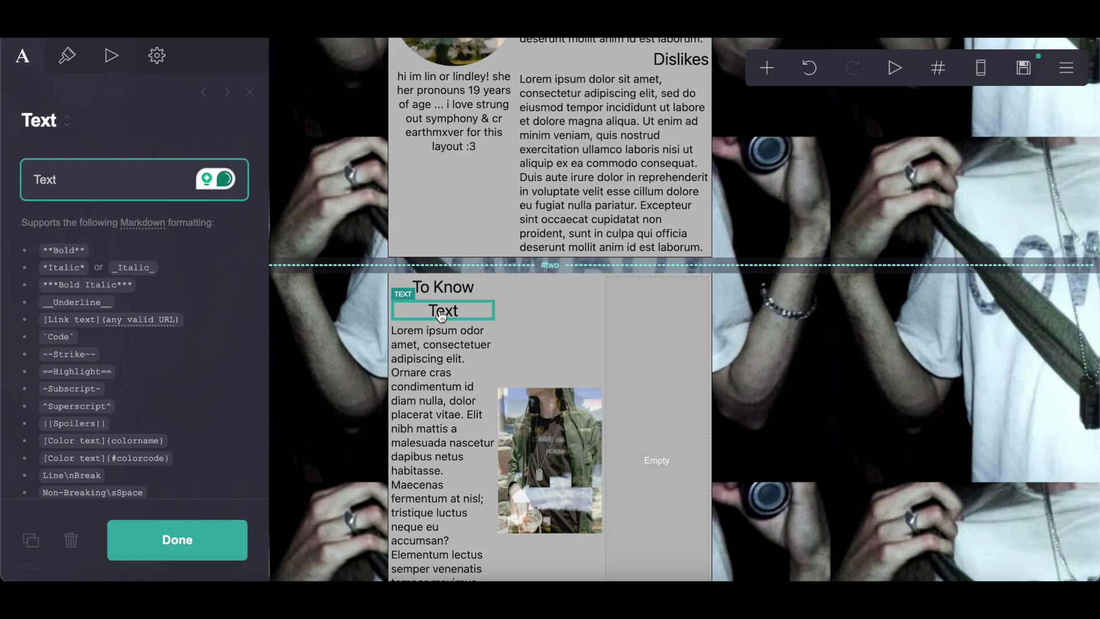
drag(443, 310, 660, 354)
double_click(40, 182)
text(G)
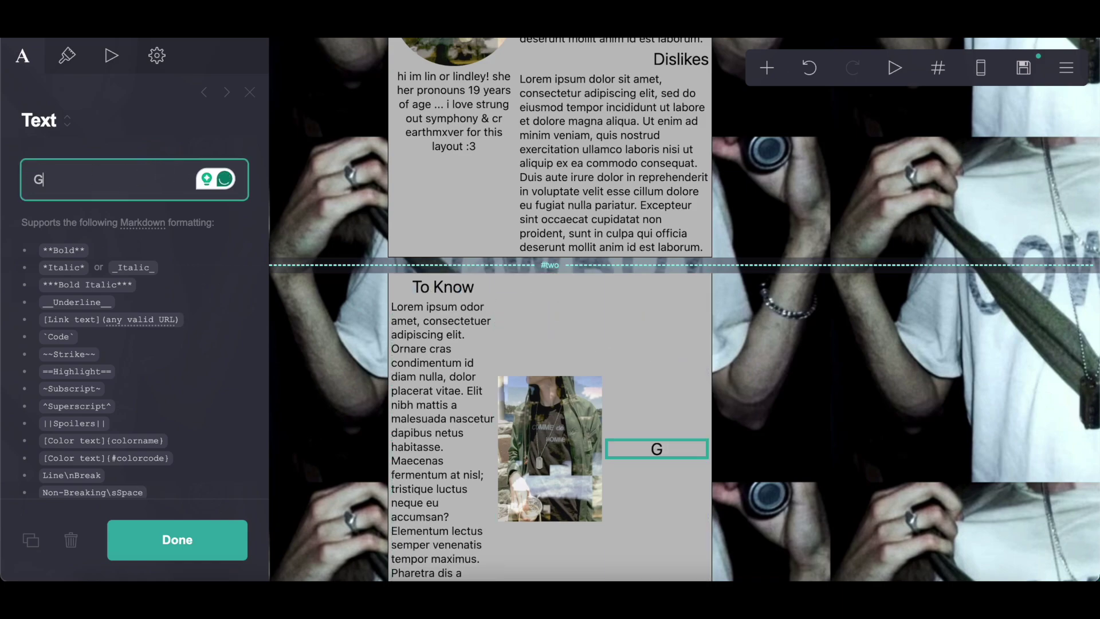
text(o Away)
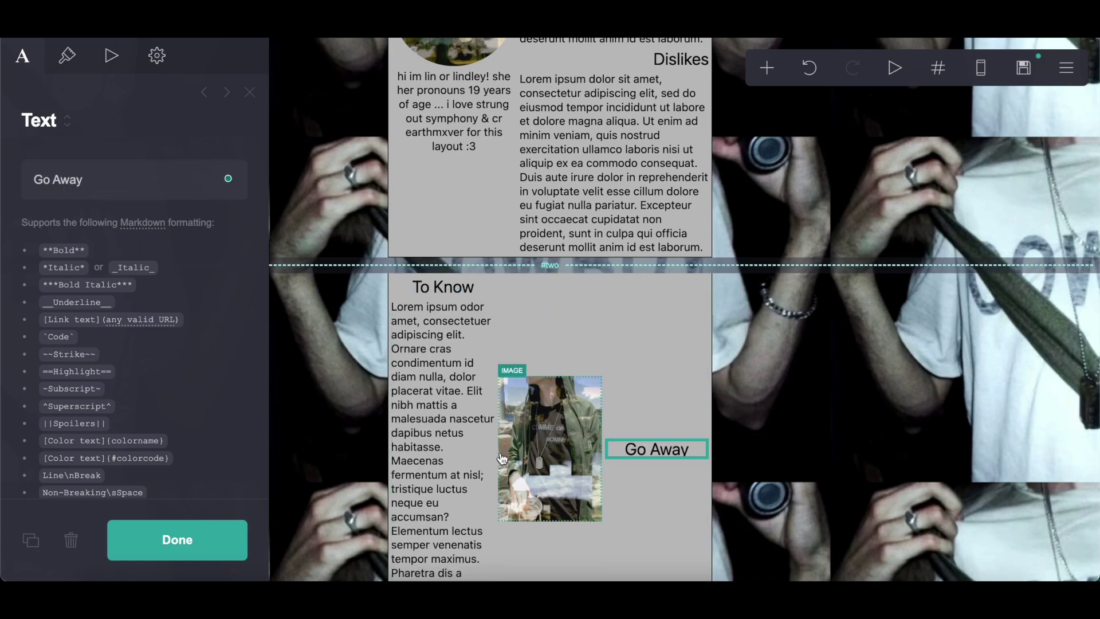
Add a body text element below the "Go Away" heading and fill it with the copied "Lorem ipsum odor amet" paragraph.
click(456, 452)
click(767, 70)
click(616, 128)
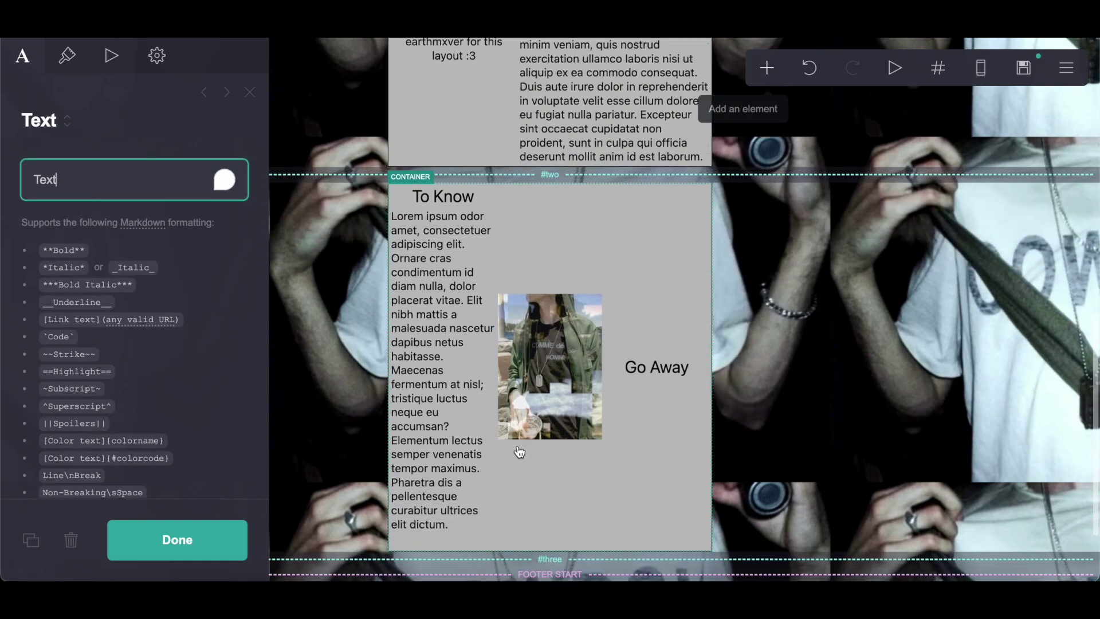
drag(413, 429, 656, 269)
click(31, 179)
key(ctrl+a)
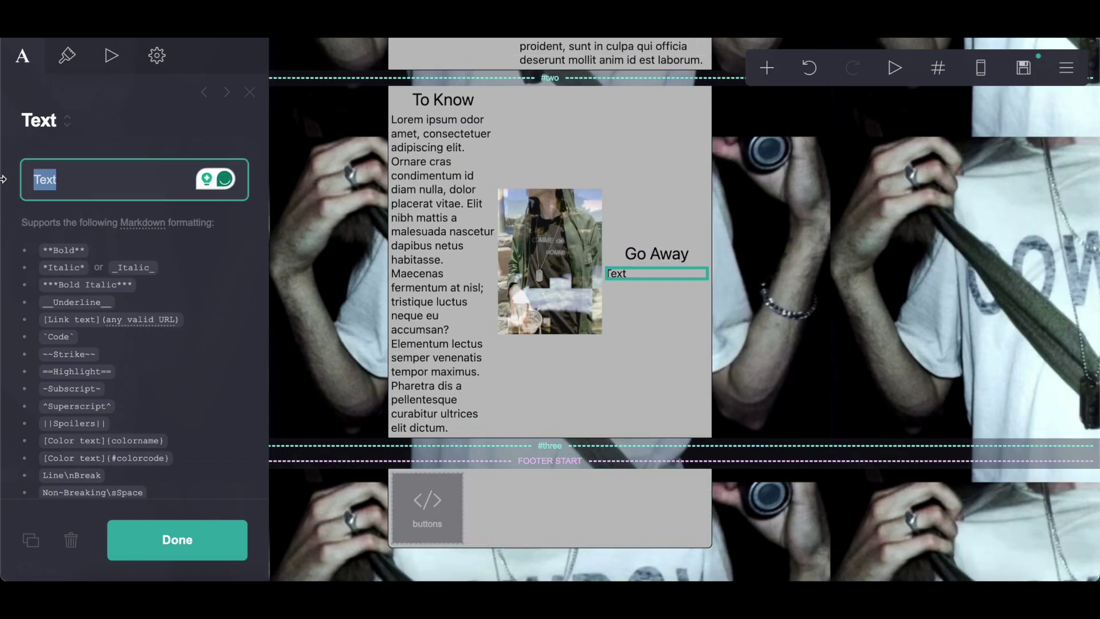
key(ctrl+v)
Add a container between the #three section break and the footer and change its type to two columns.
click(766, 70)
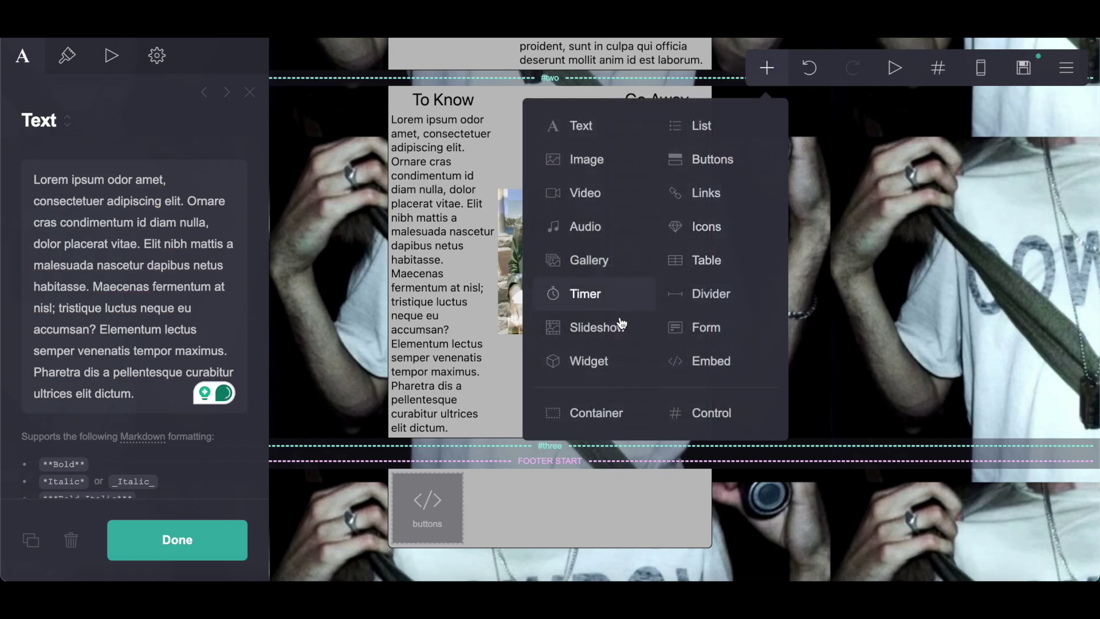
click(597, 412)
drag(503, 418, 560, 456)
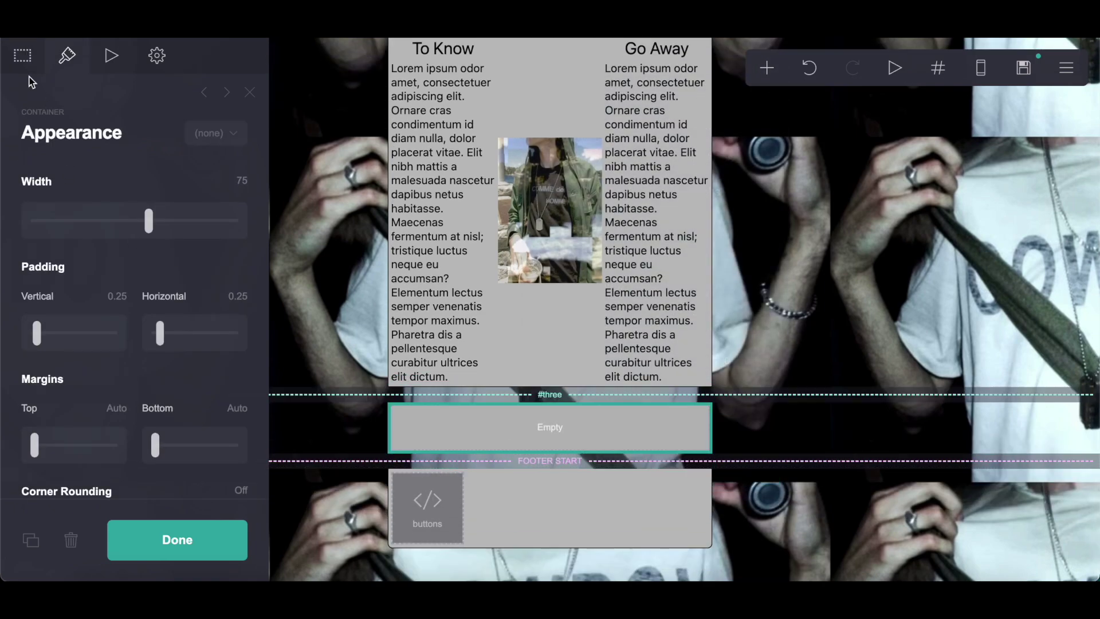
click(22, 67)
click(76, 218)
click(78, 226)
Add a text element styled like the "Go Away" heading to the new container's left column and set its content to "Media".
click(657, 48)
click(766, 67)
click(583, 130)
drag(651, 315, 494, 430)
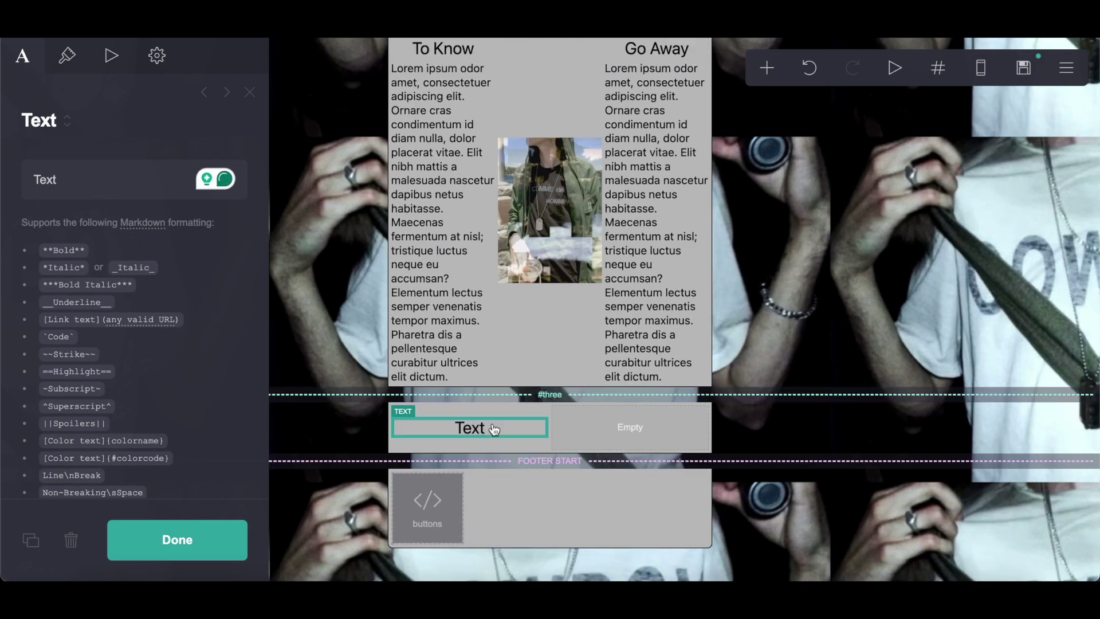
click(106, 178)
key(ctrl+v)
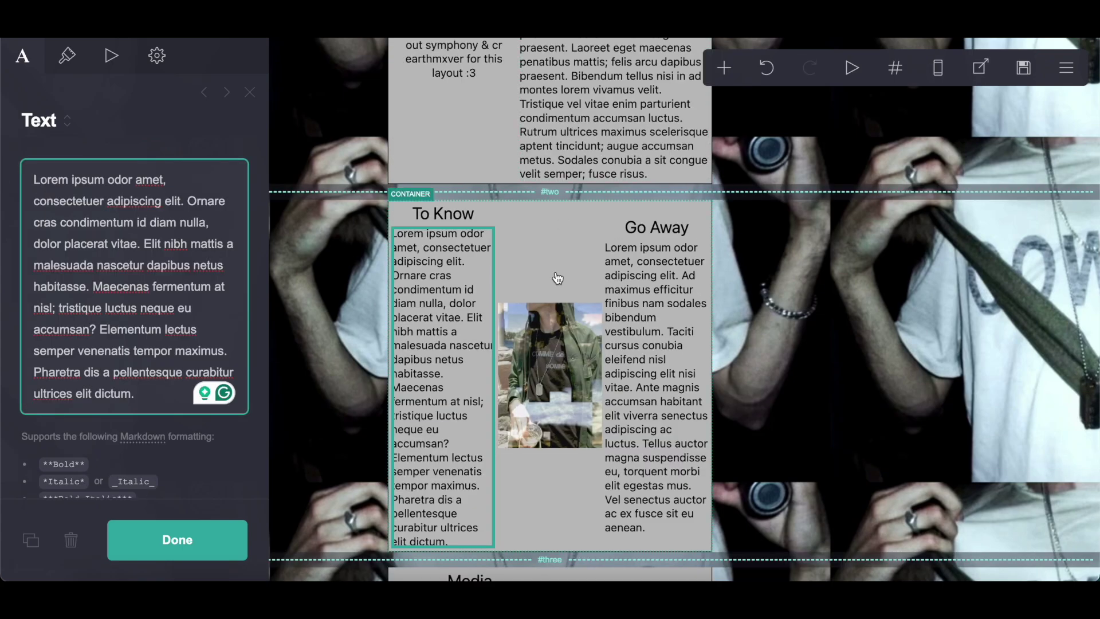
scroll(556, 277, down, 10)
scroll(557, 278, up, 5)
scroll(558, 277, down, 1)
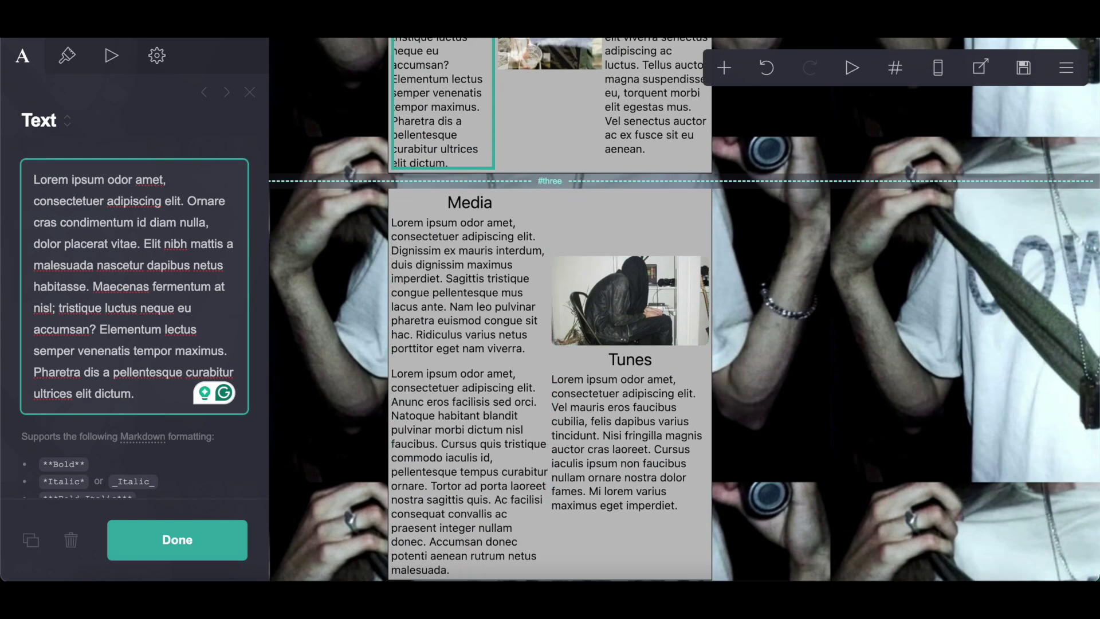
key(ctrl+z)
double_click(88, 168)
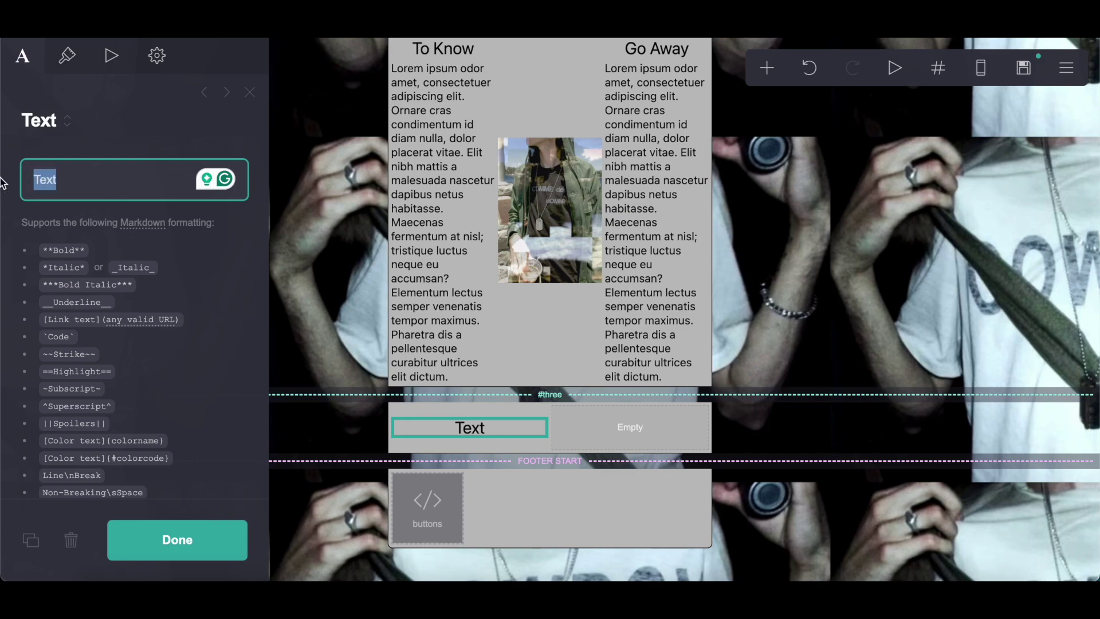
text(Media)
Add a body text element below the "Media" heading and fill it with the Media paragraphs copied from the reference page.
click(622, 255)
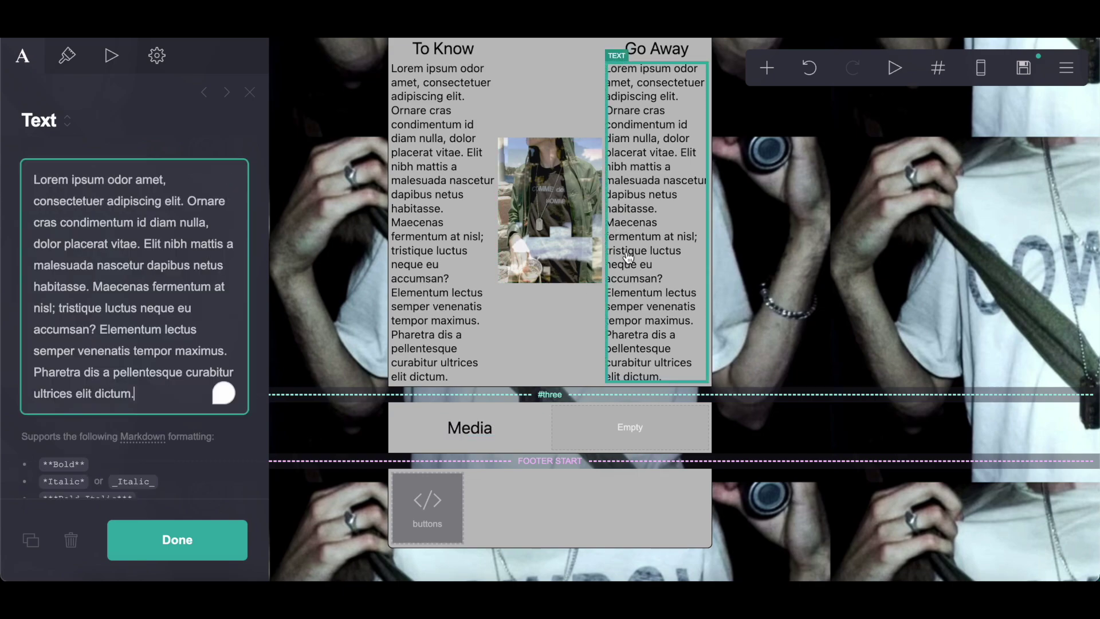
click(767, 67)
click(537, 139)
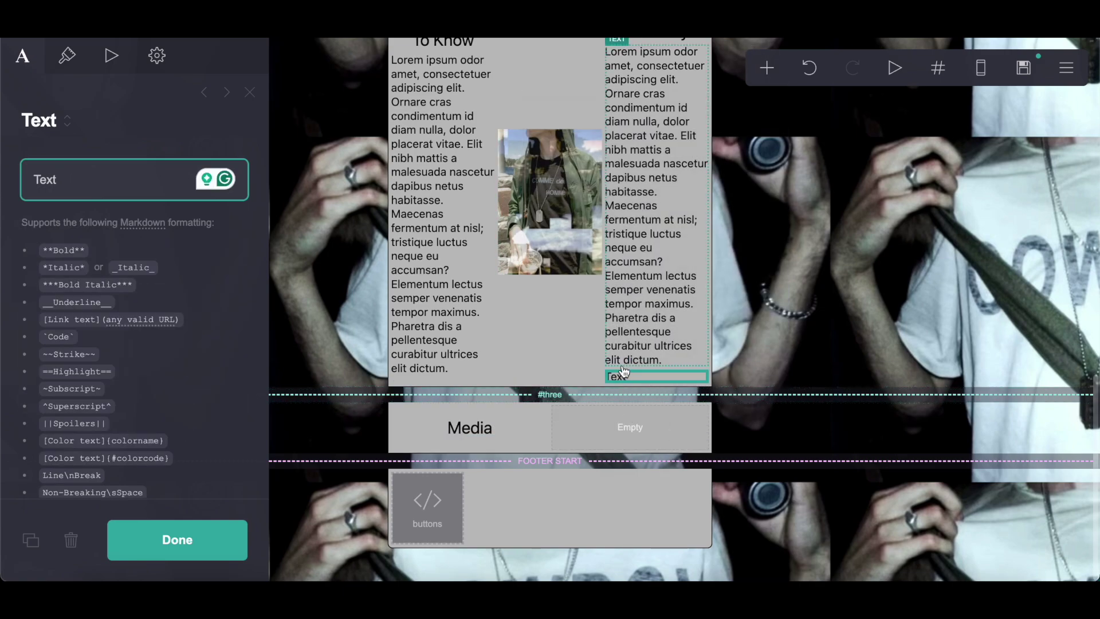
drag(621, 373, 488, 440)
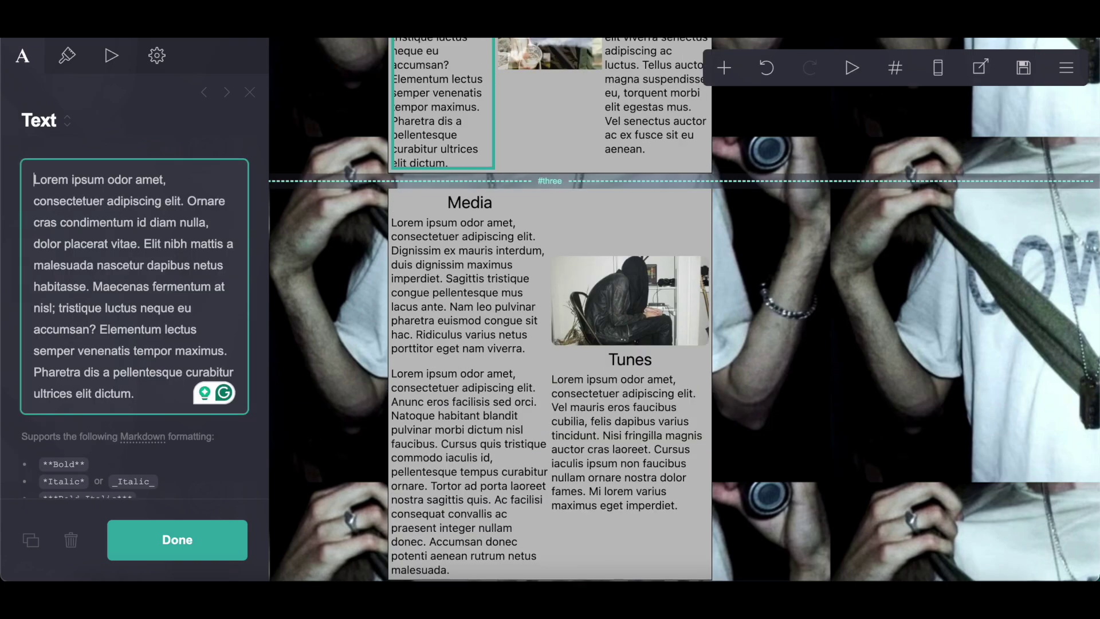
click(441, 391)
drag(31, 181, 178, 580)
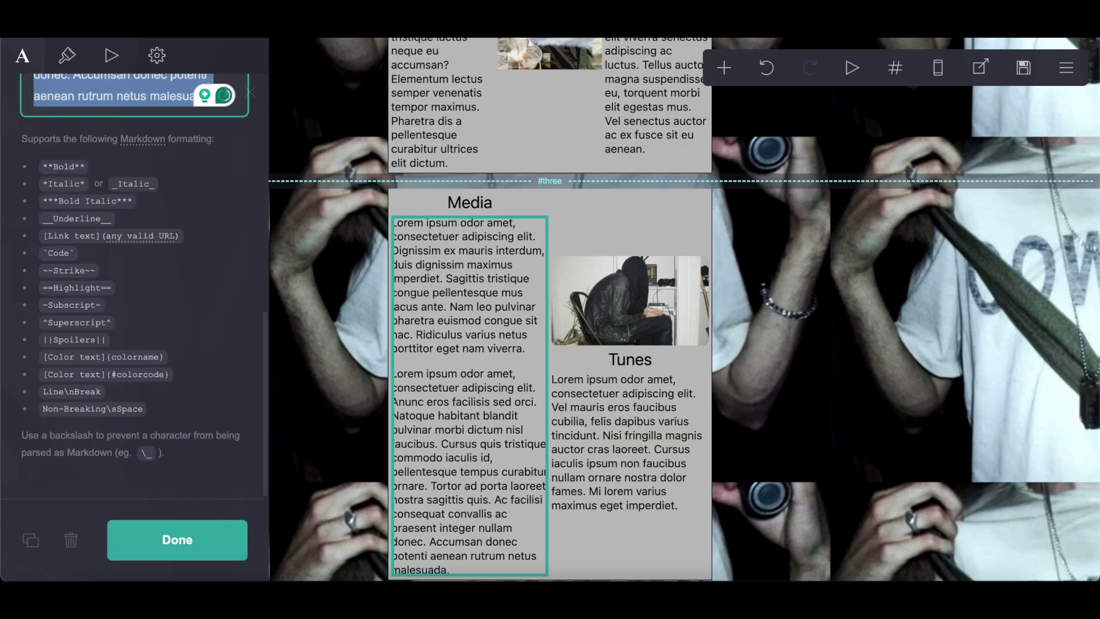
key(BackSpace)
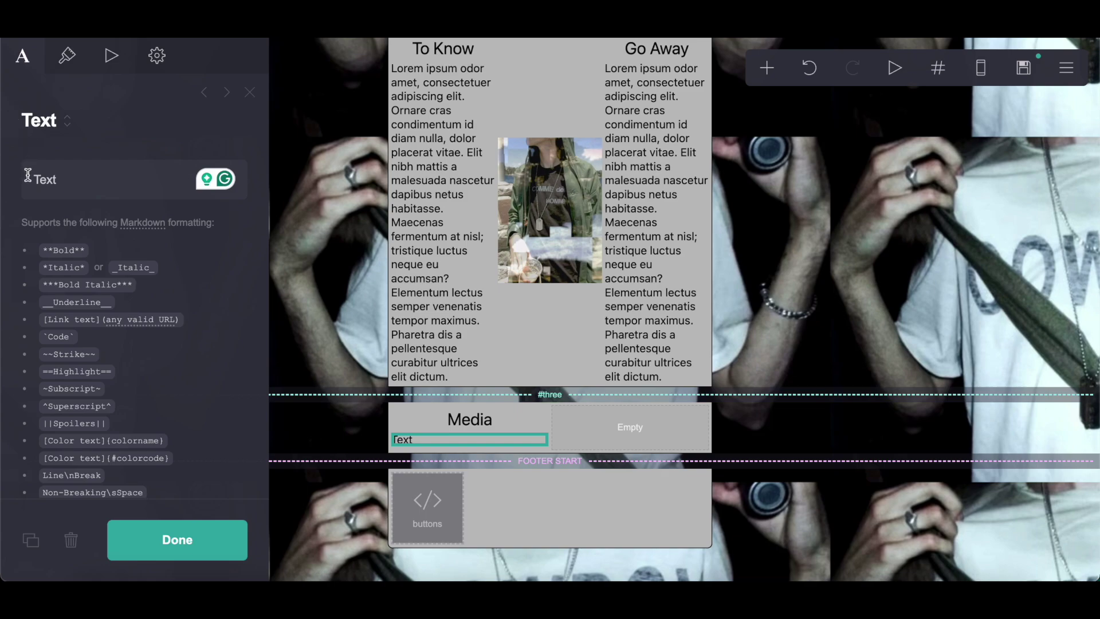
drag(27, 179, 92, 182)
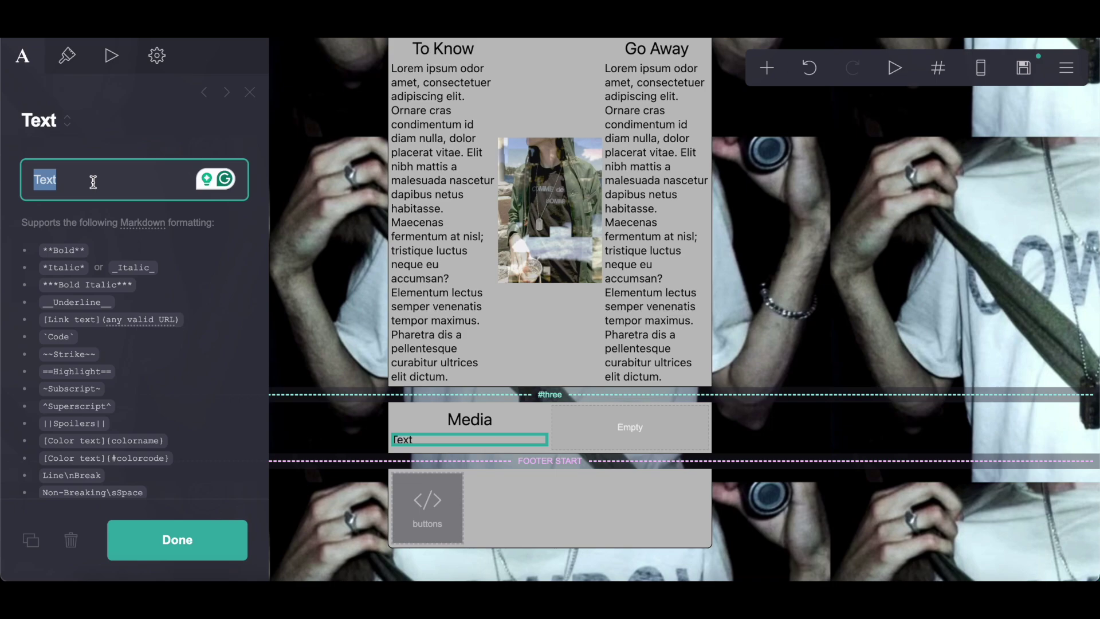
key(ctrl+z)
Add a text element styled like the "Media" heading to the container's right column and set its content to "Tunes".
click(455, 421)
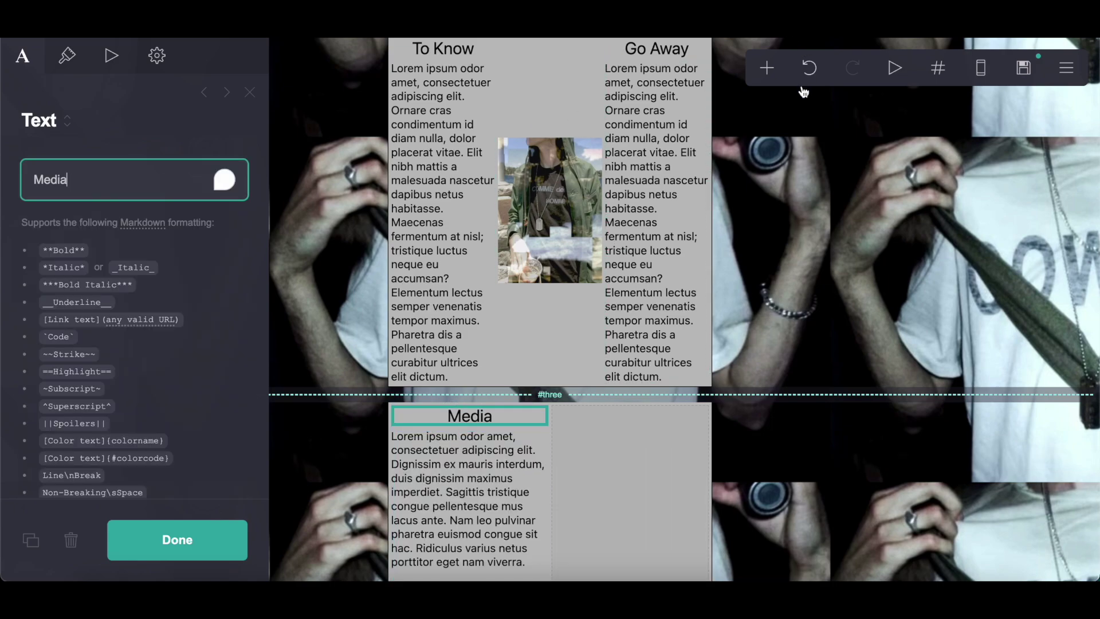
click(766, 68)
click(596, 137)
drag(478, 317, 630, 467)
double_click(38, 183)
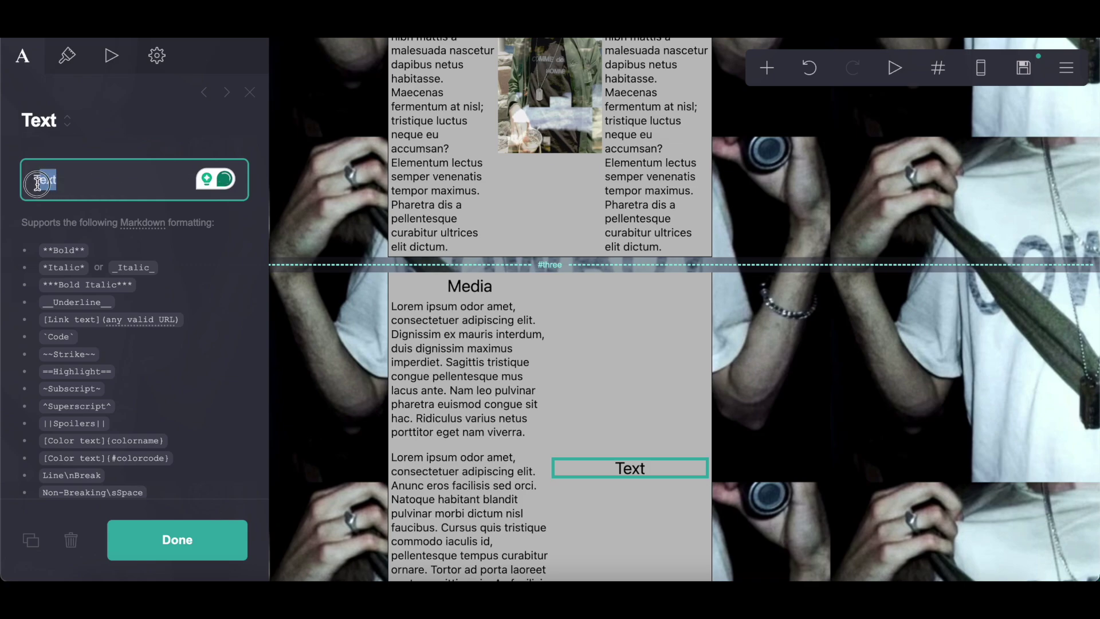
text(Tunes)
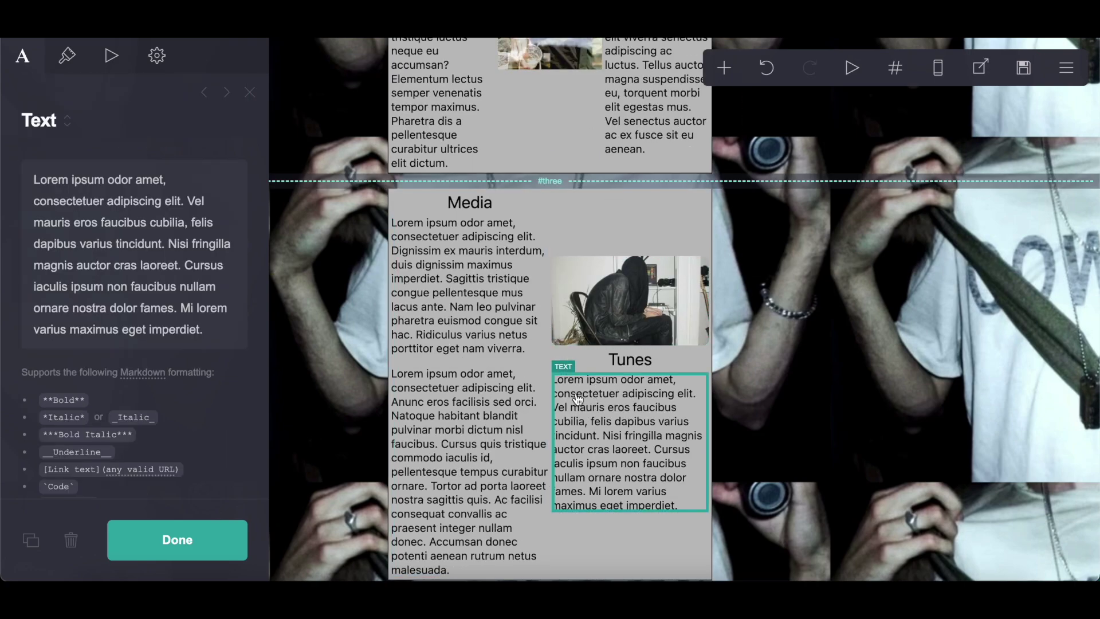
Add a body text element below the "Tunes" heading and fill it with the Tunes paragraph copied from the reference page.
drag(26, 172, 260, 381)
key(ctrl+c)
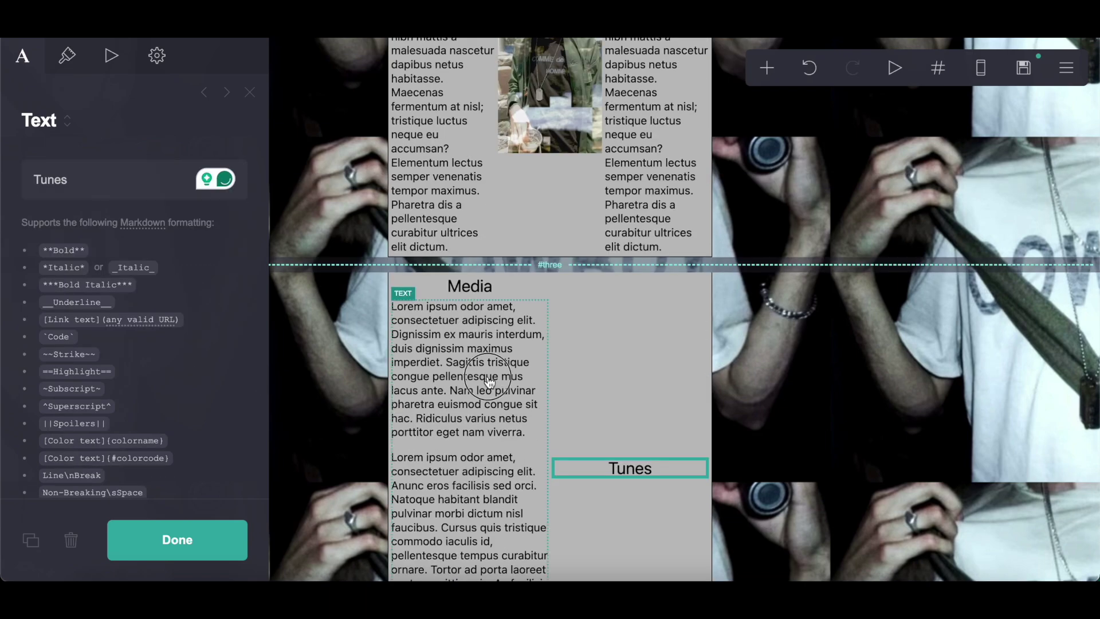
click(488, 382)
click(767, 68)
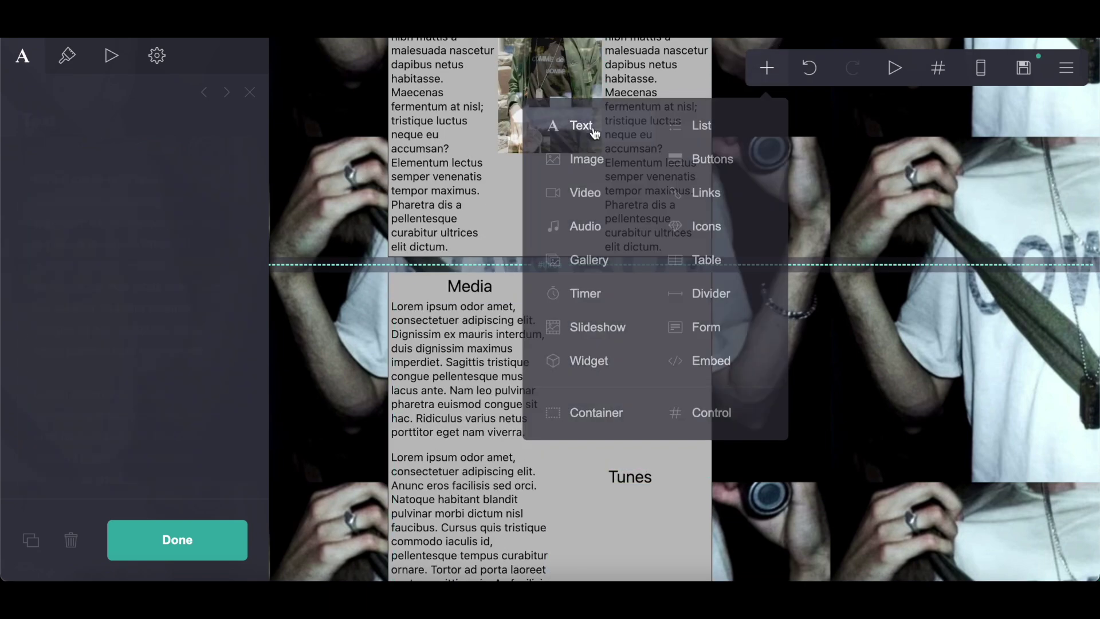
click(589, 135)
drag(430, 444, 630, 270)
click(29, 175)
key(ctrl+v)
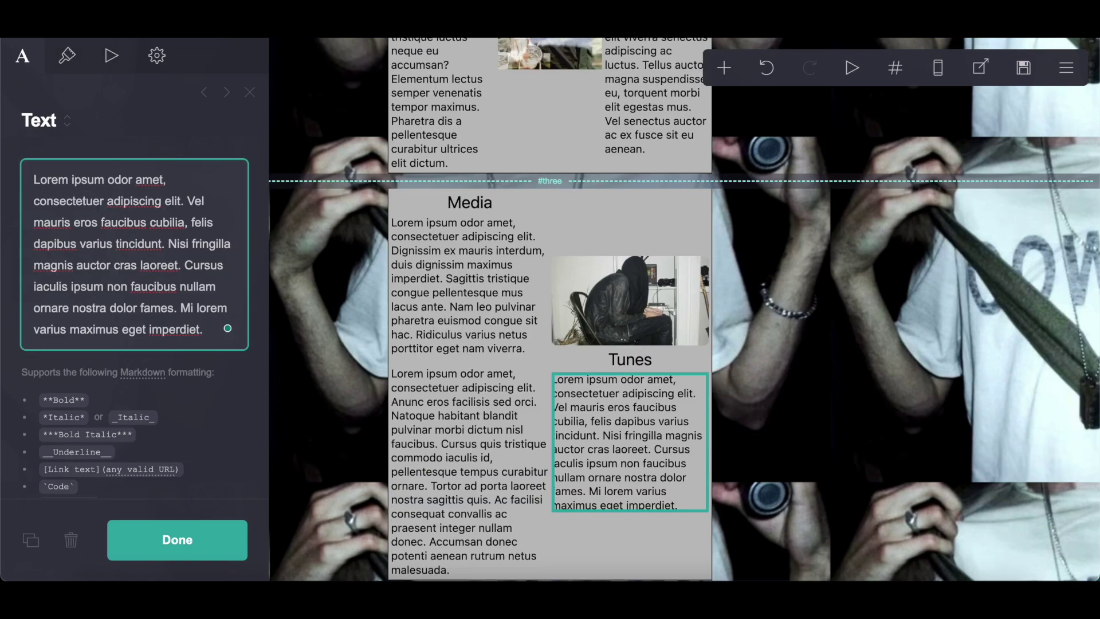
Add an image element above the "Tunes" heading and upload the photo of the hooded person sitting on a chair from Downloads.
click(767, 68)
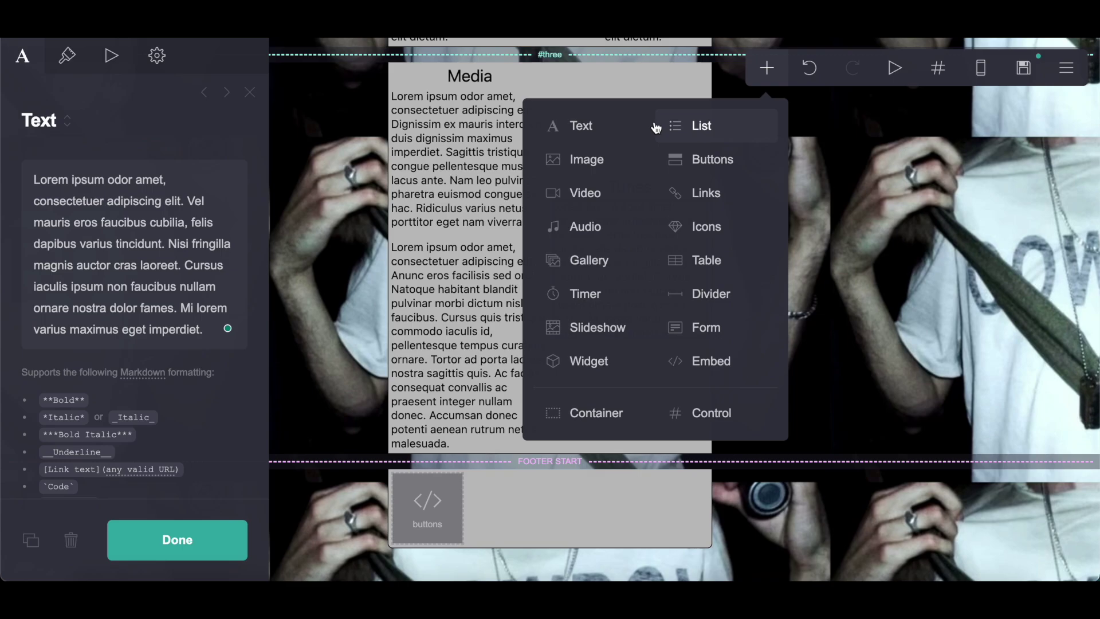
click(622, 162)
drag(621, 361, 576, 143)
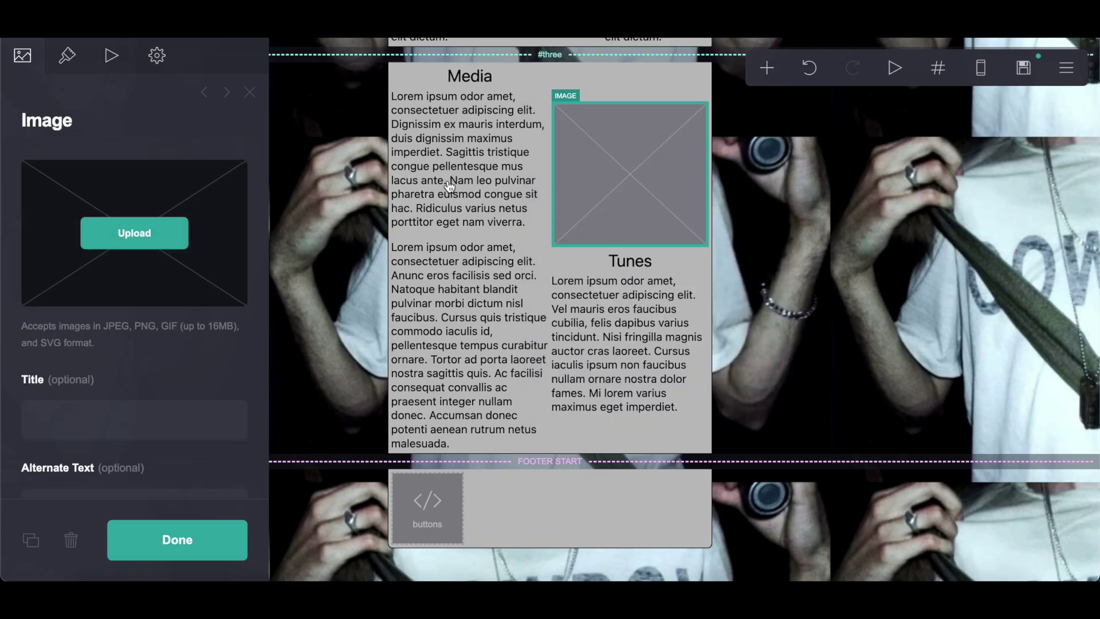
click(149, 244)
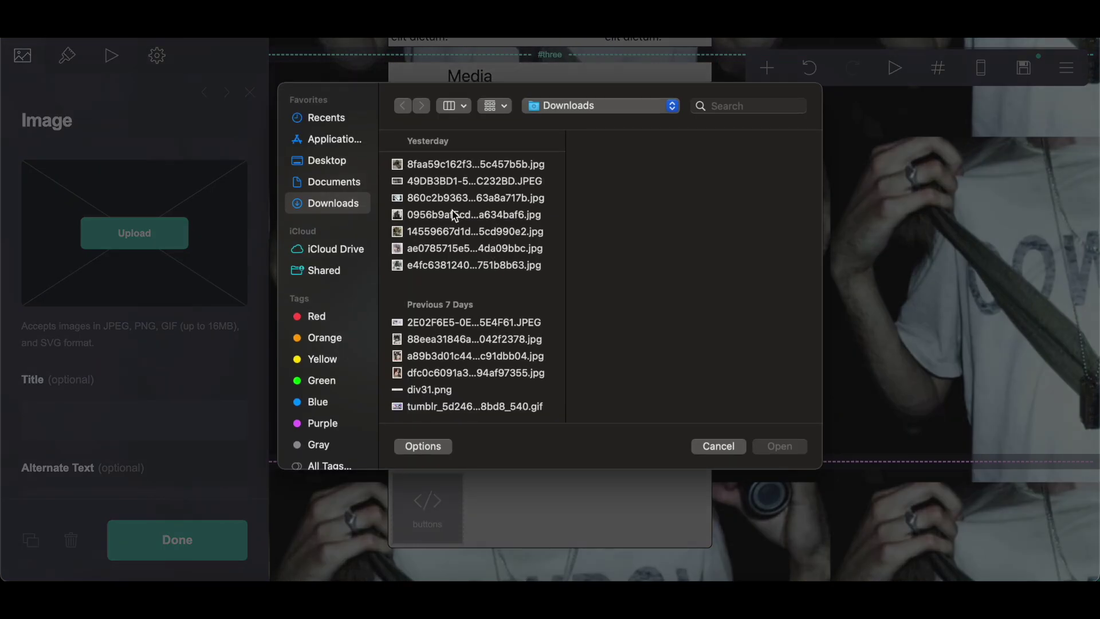
click(455, 215)
click(791, 445)
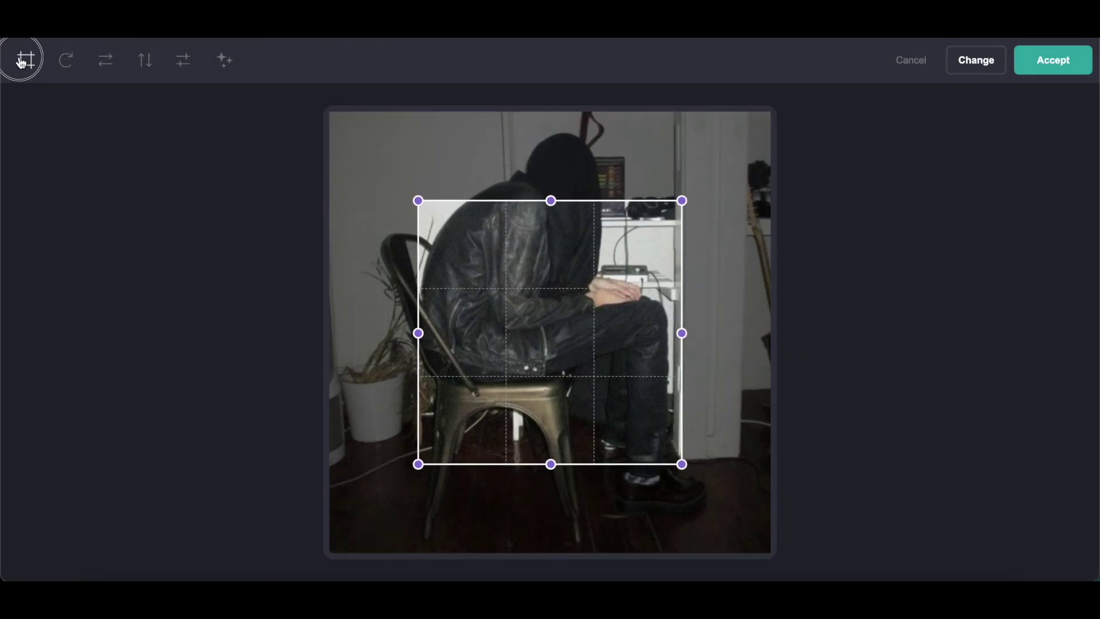
click(1067, 66)
Set the corner rounding of the image above "Tunes" to 0.5.
click(67, 55)
scroll(101, 166, down, 5)
click(241, 233)
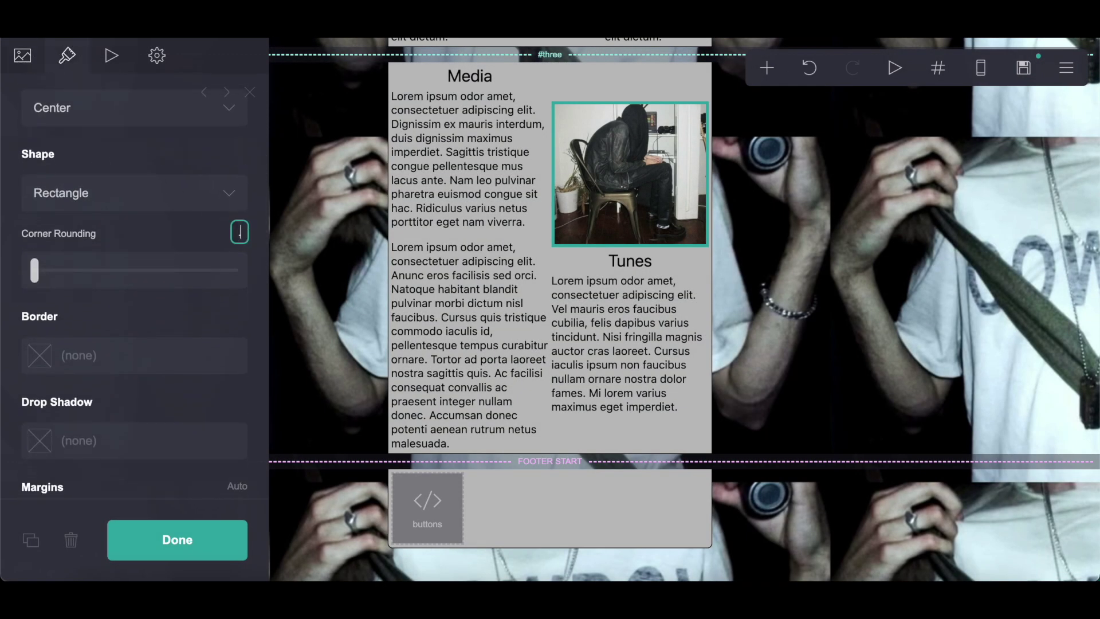
key(Return)
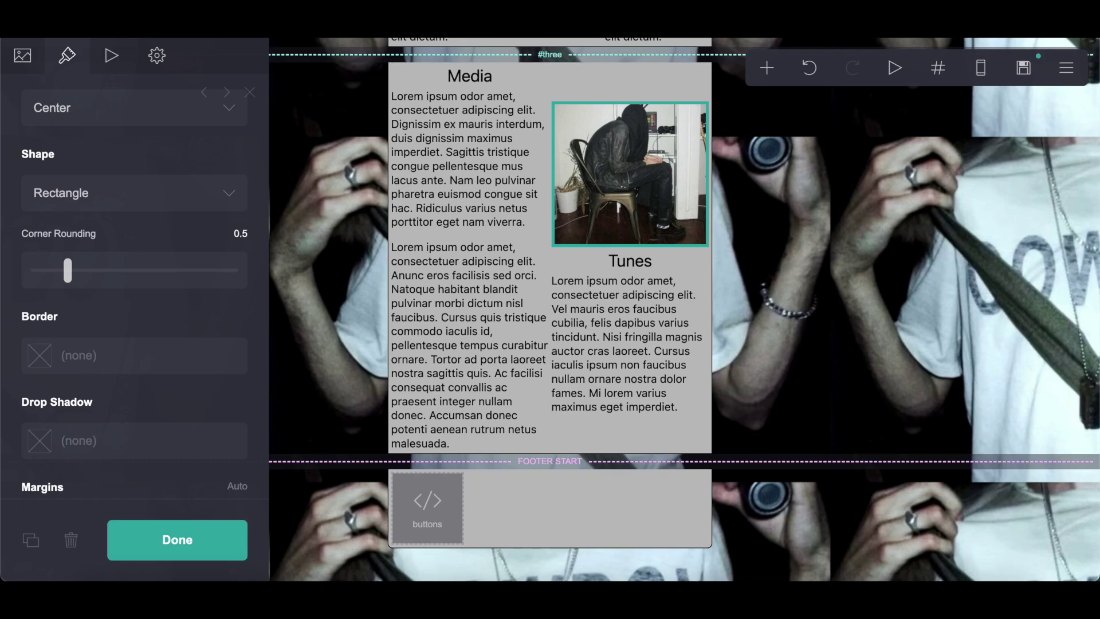
Set the height of the image above "Tunes" to 8 and its manual mobile height to 10.
scroll(188, 275, up, 5)
click(248, 271)
text(8)
key(Return)
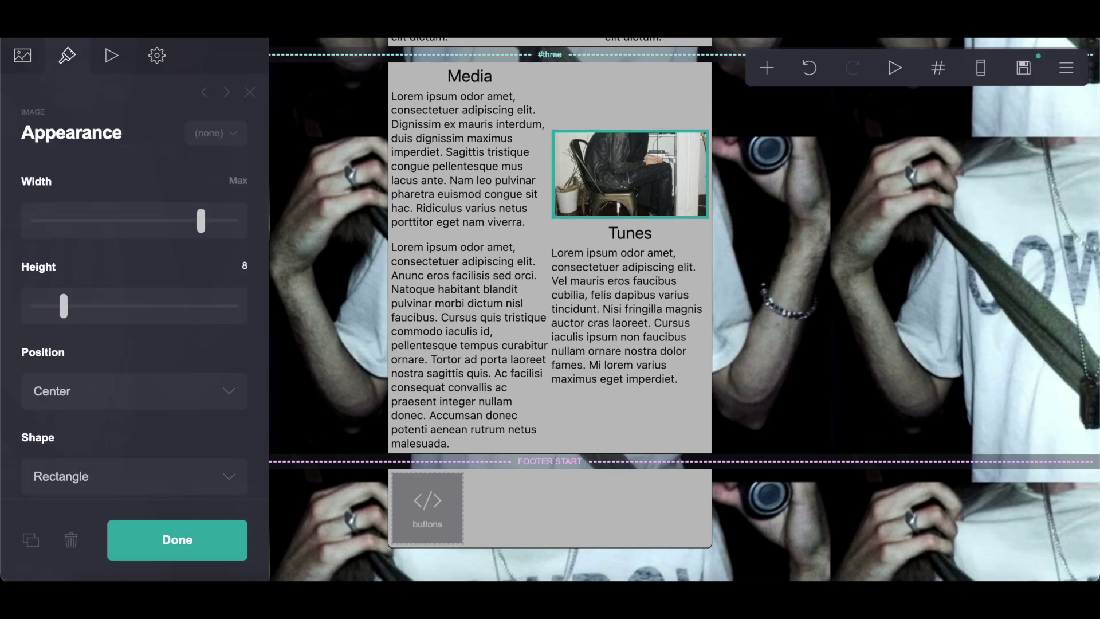
scroll(222, 377, down, 8)
click(243, 234)
text(1)
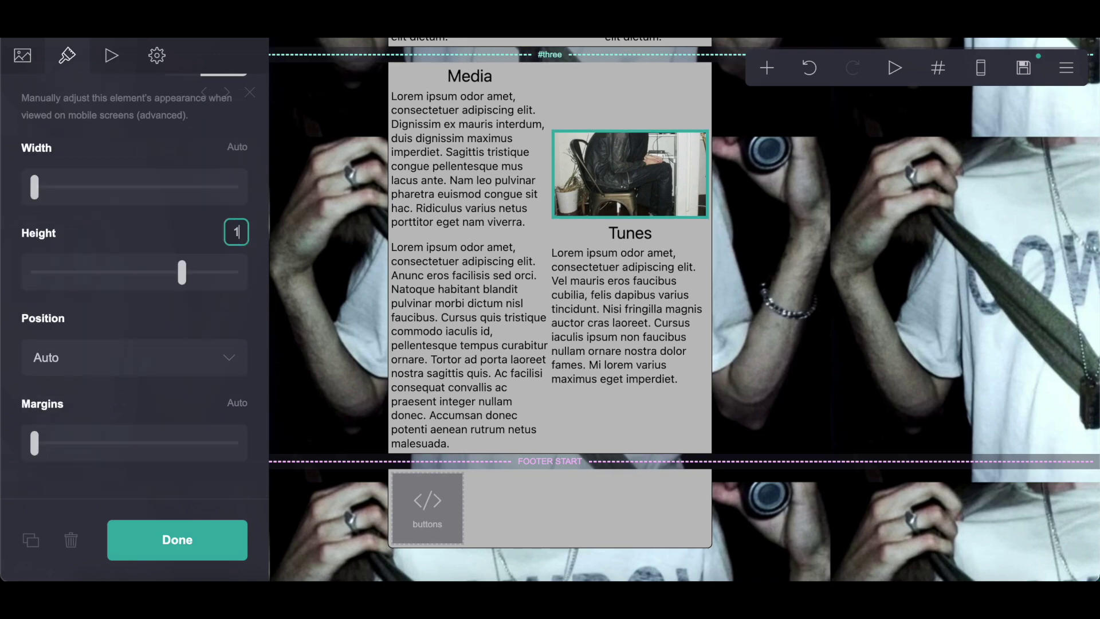
key(Return)
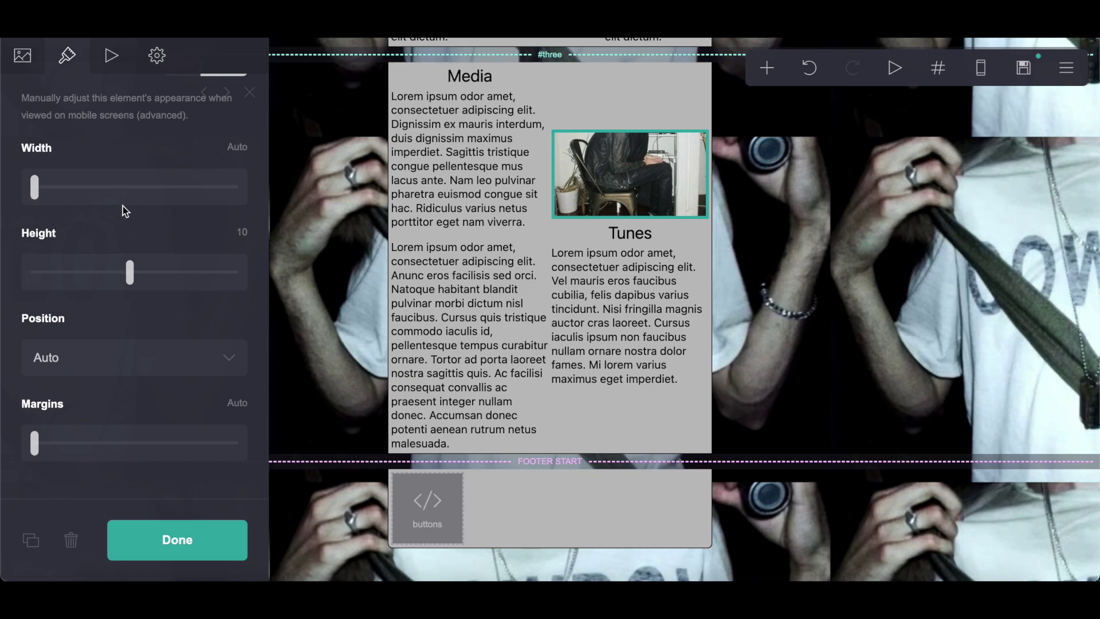
Crop the image above "Tunes" to its full-width upper portion so the hooded person's head is included, and accept the crop.
scroll(123, 205, up, 8)
click(23, 56)
click(126, 221)
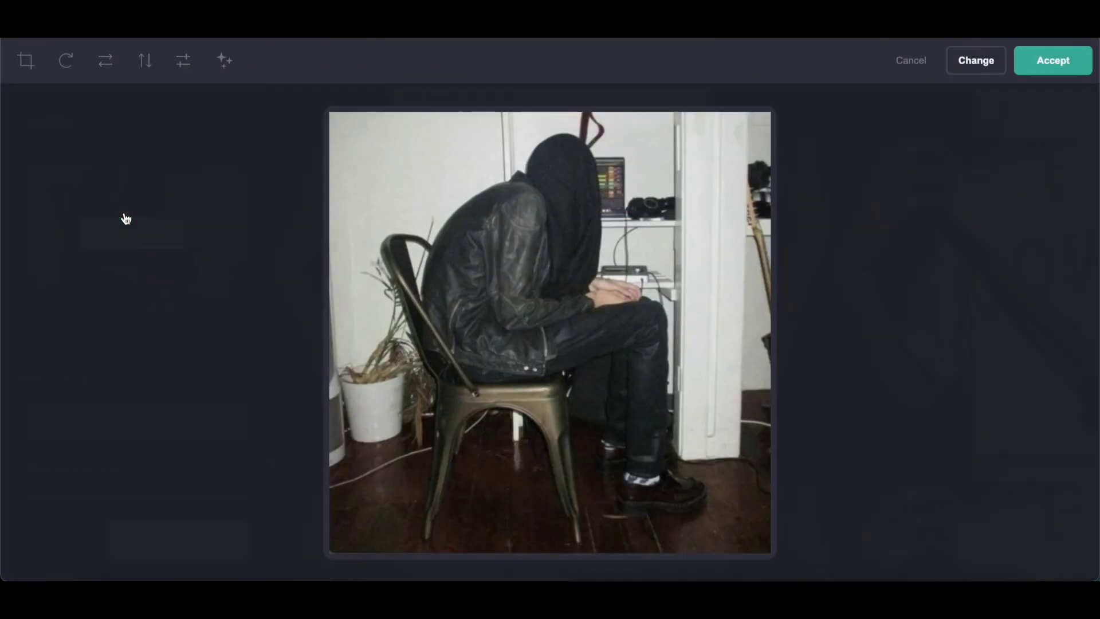
click(26, 59)
drag(418, 338, 202, 331)
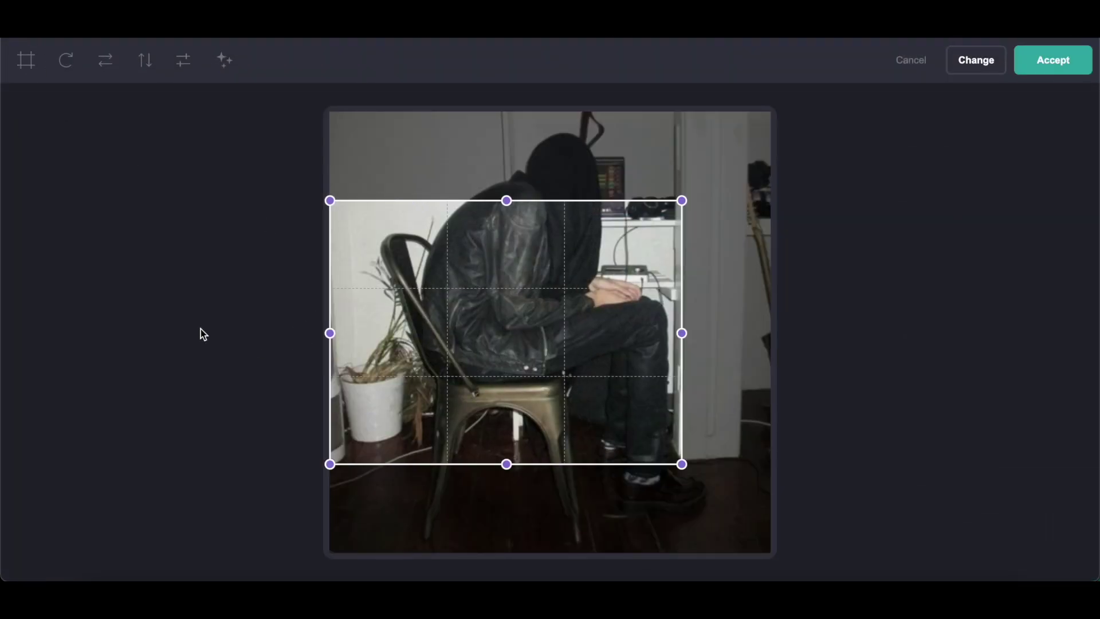
drag(687, 343, 768, 252)
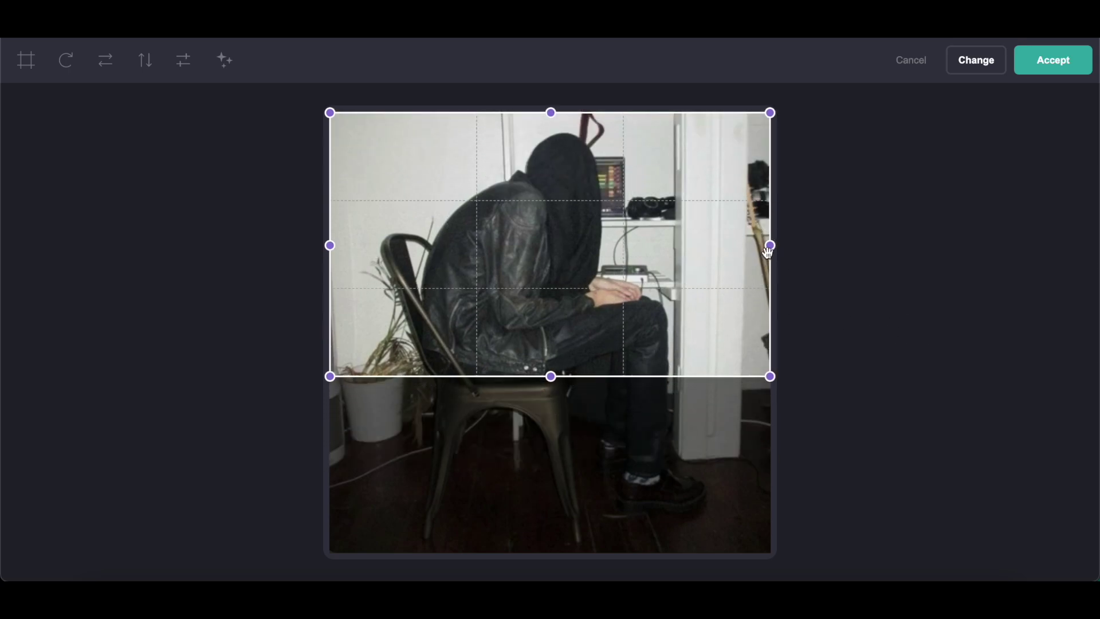
click(1087, 55)
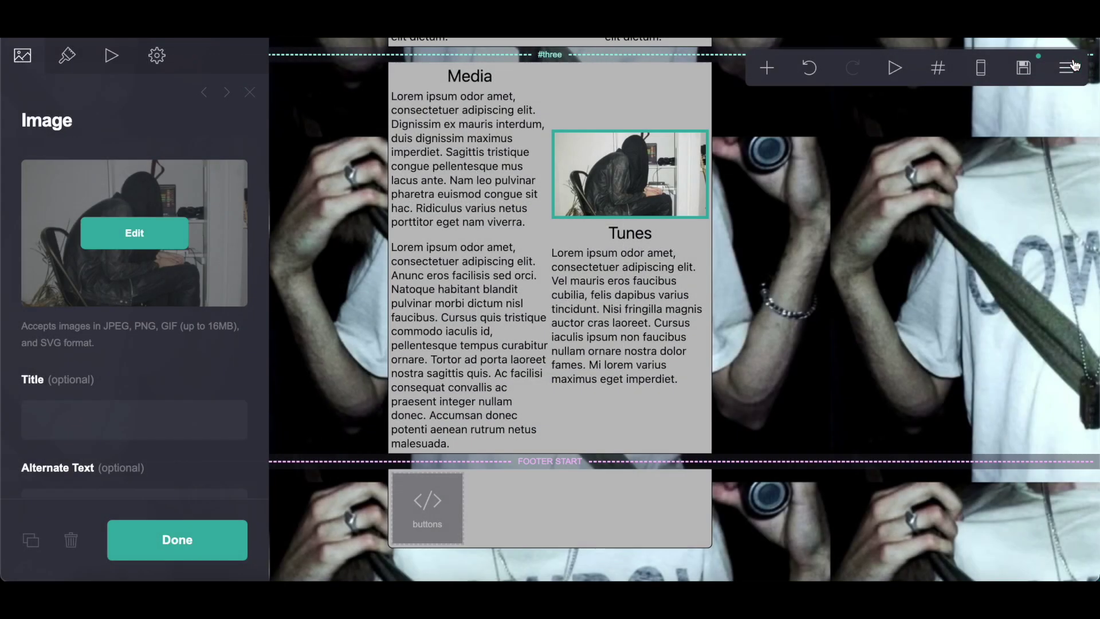
click(152, 535)
Add a Code embed element to the page and title it "codes".
click(767, 68)
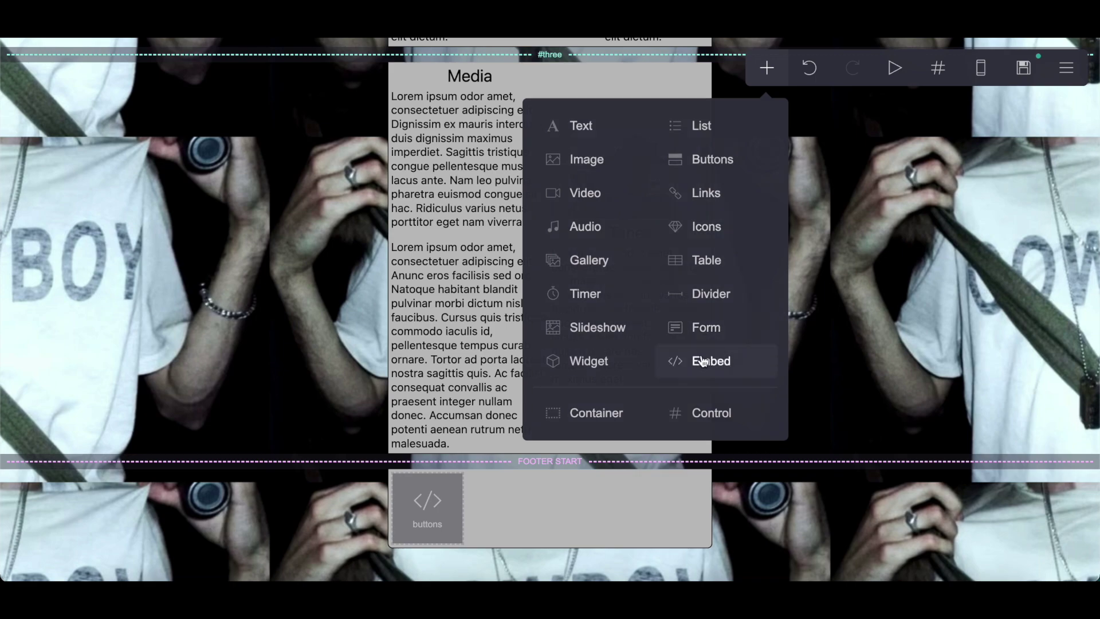
click(704, 361)
click(112, 338)
text(codes)
click(161, 324)
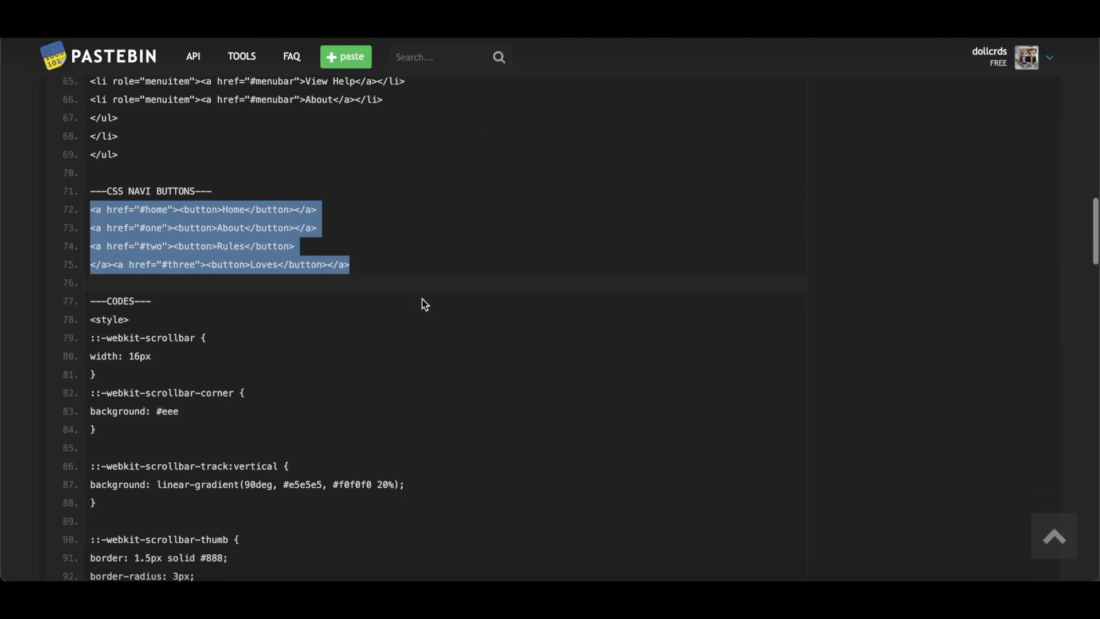
Copy the style block under "---CODES---" from the Pastebin page and paste it as the code of the "codes" embed.
scroll(422, 304, down, 4)
drag(92, 108, 187, 365)
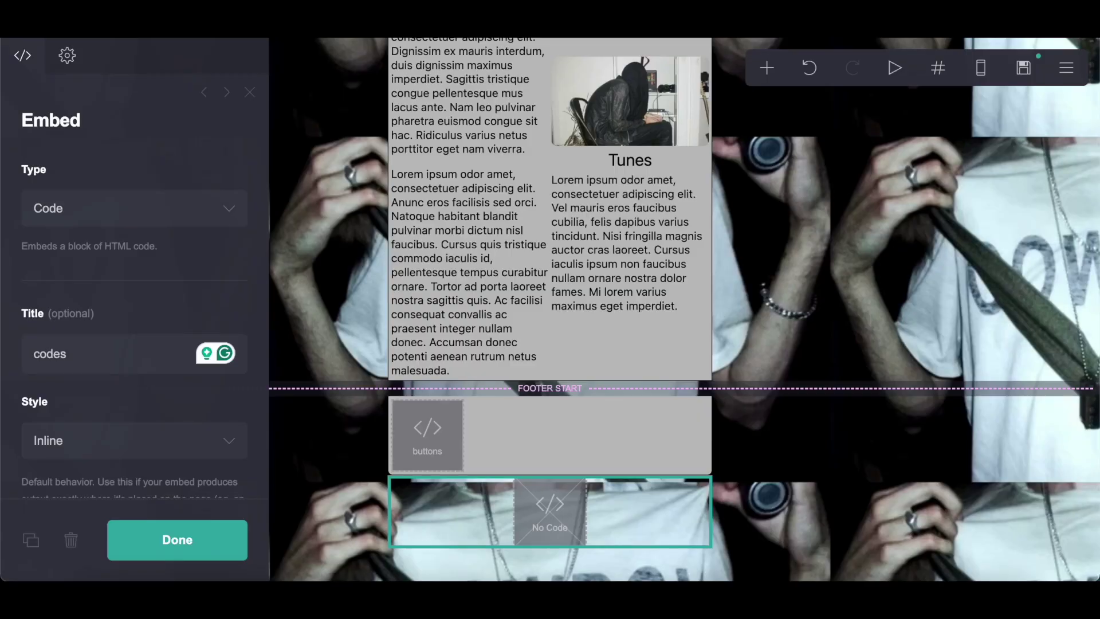
scroll(115, 352, down, 3)
click(98, 424)
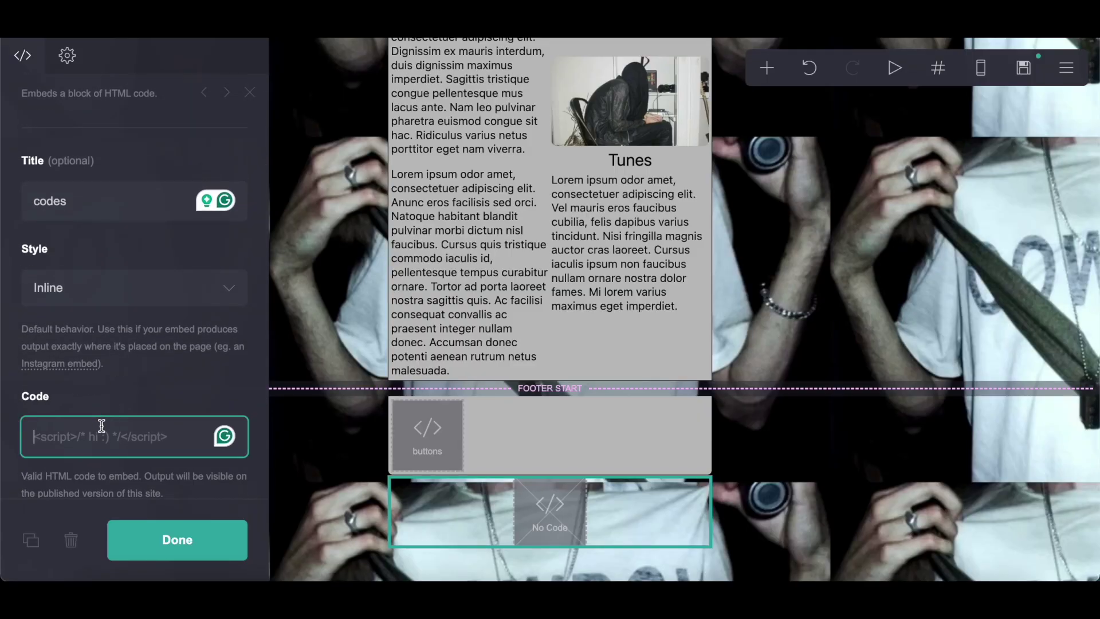
key(ctrl+v)
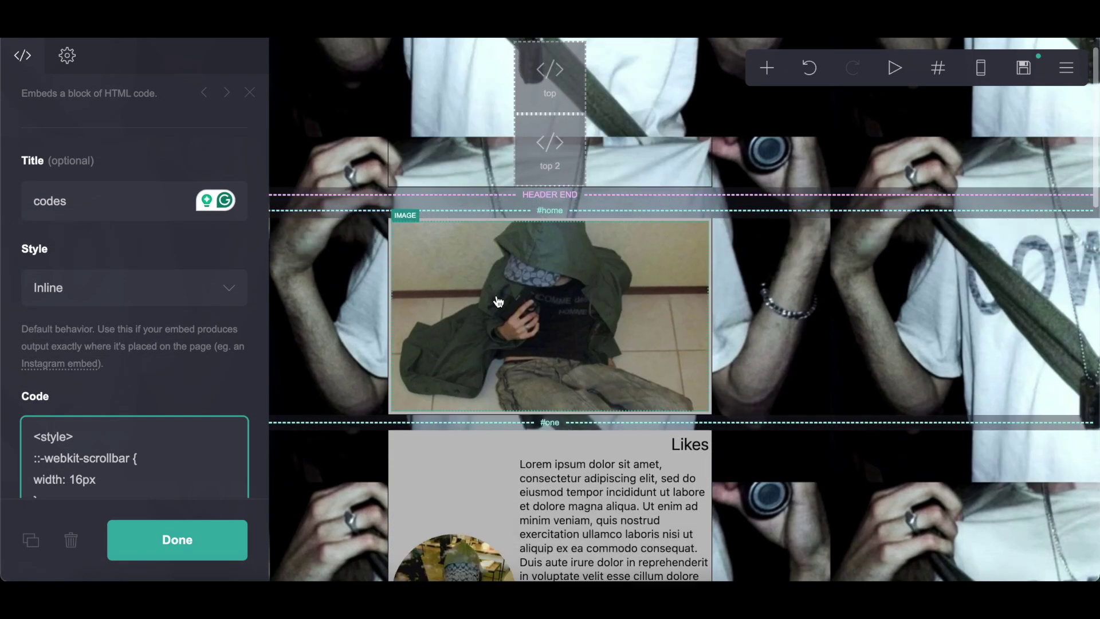
Examine the pasted CSS, reading its scrollbar, font-face, container shadow, image border and text box rules through to the closing style tag.
scroll(206, 410, down, 4)
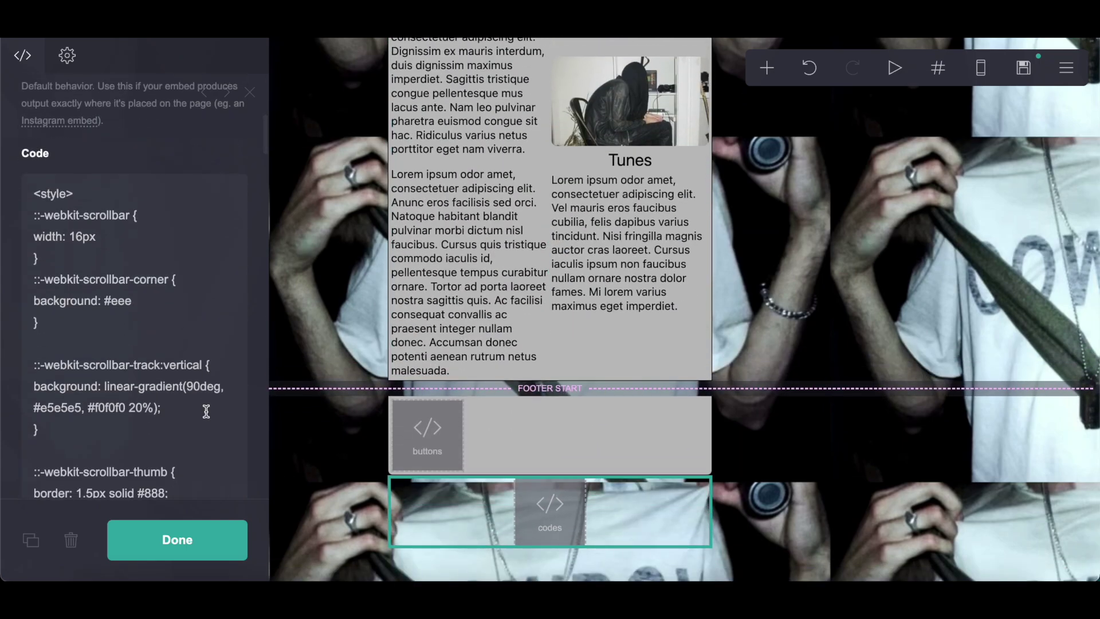
scroll(207, 411, down, 20)
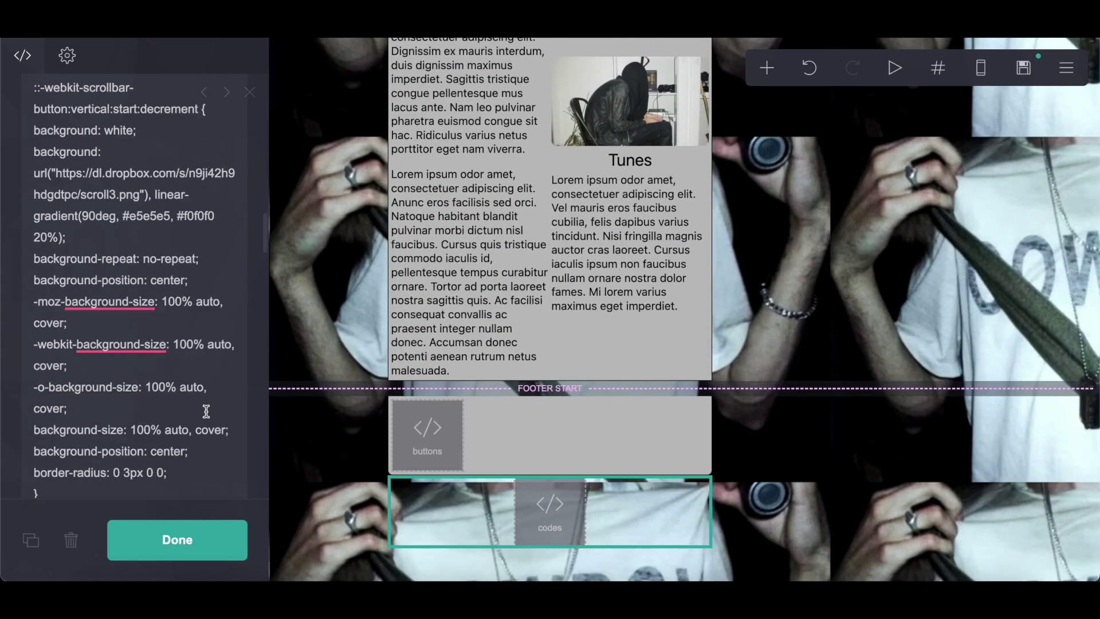
scroll(206, 411, down, 4)
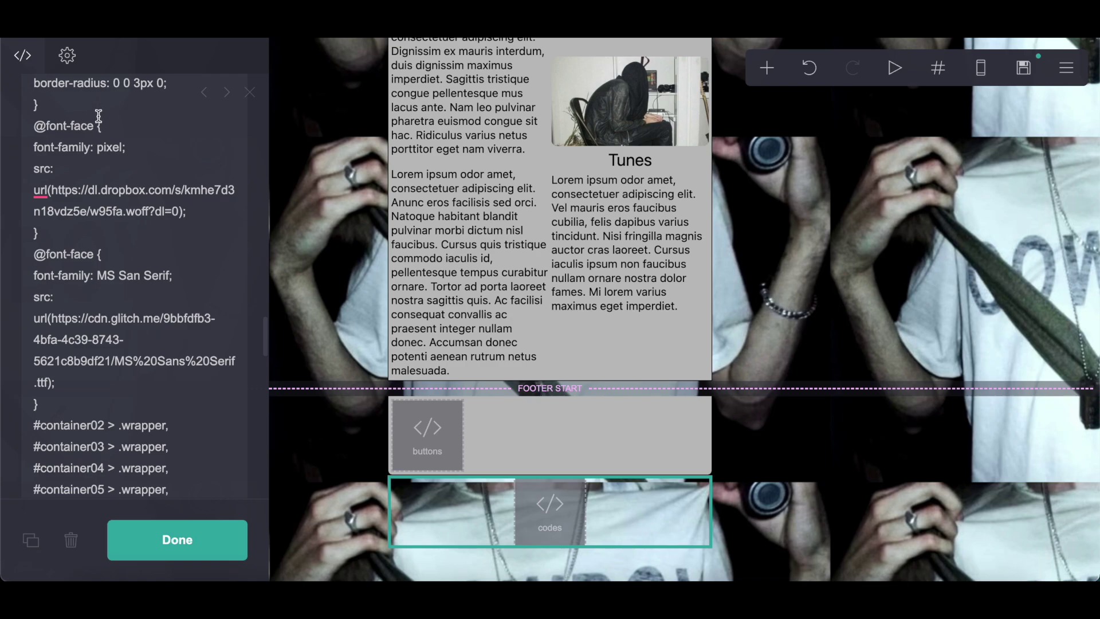
scroll(95, 316, down, 5)
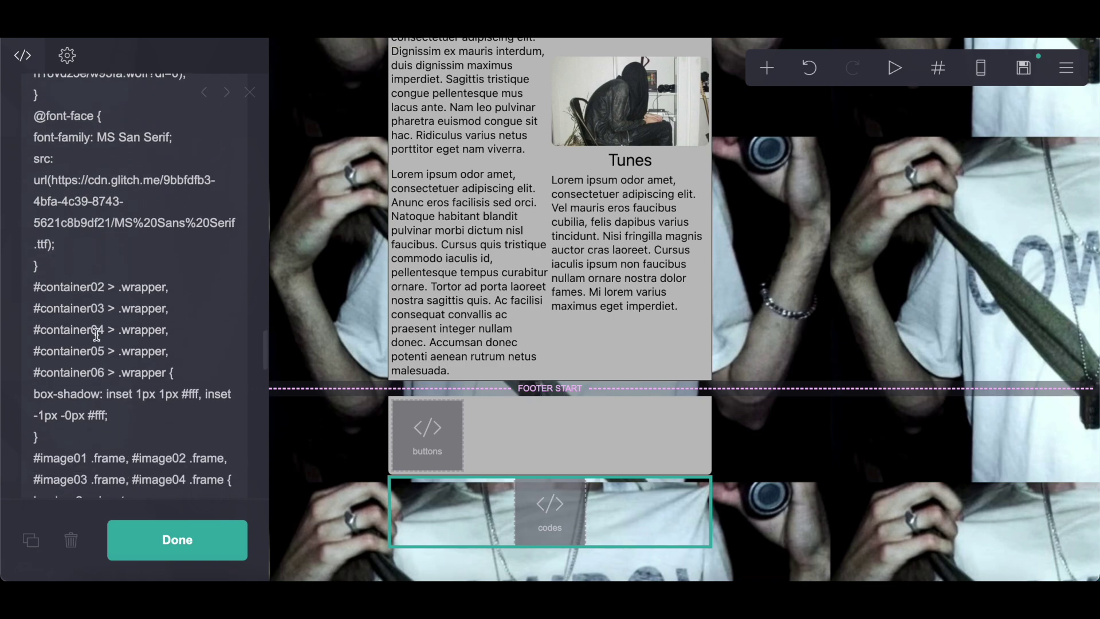
drag(34, 258, 205, 281)
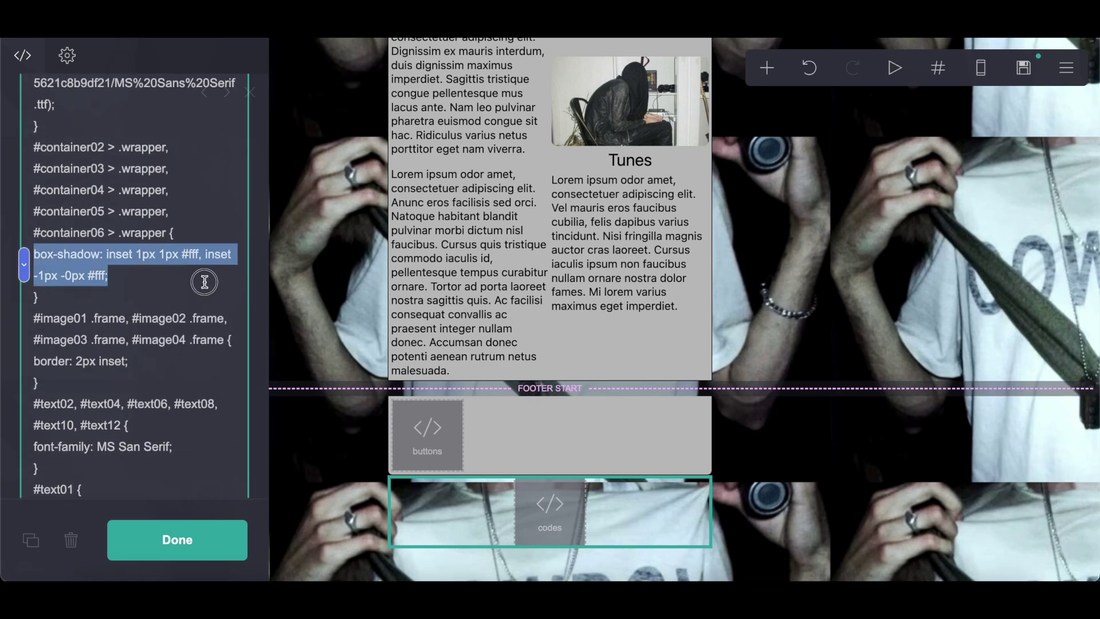
click(205, 281)
scroll(204, 281, down, 2)
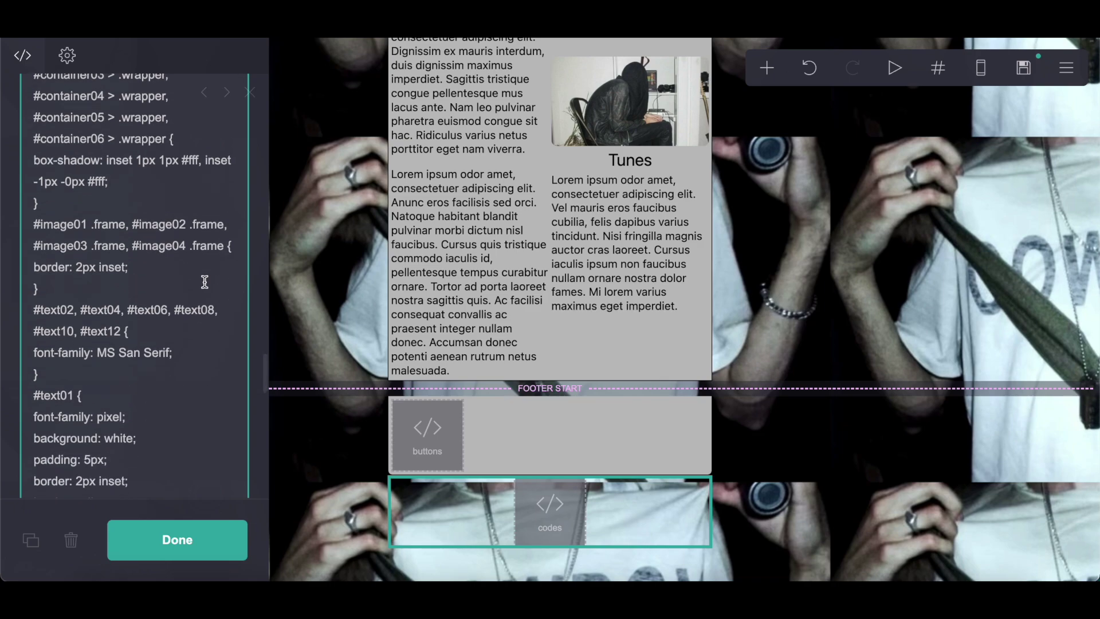
drag(29, 263, 178, 267)
click(178, 267)
scroll(107, 273, down, 2)
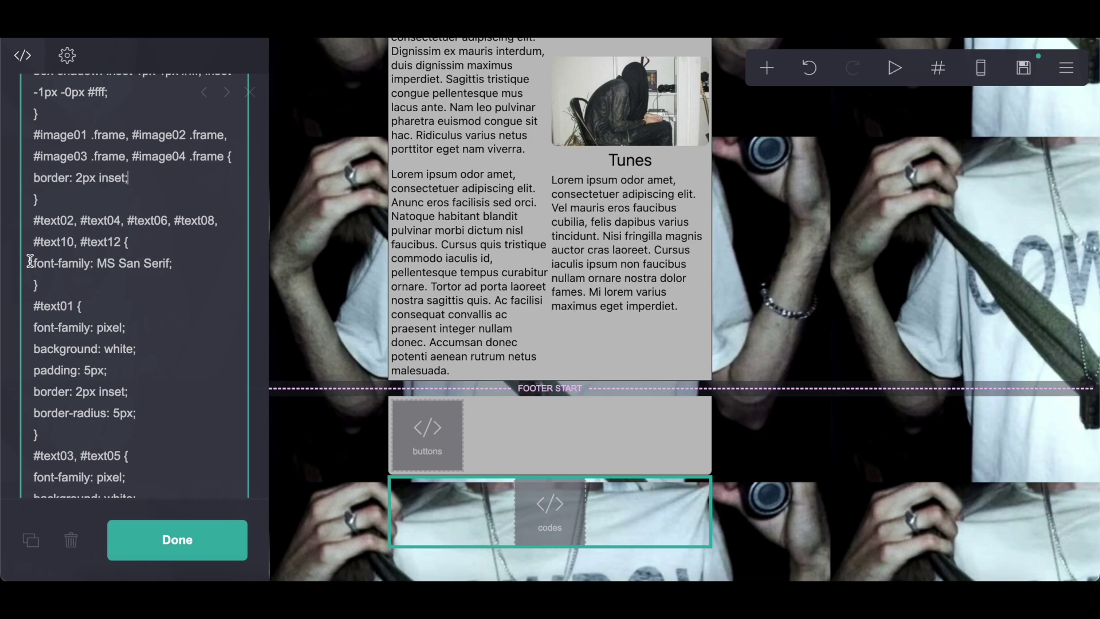
scroll(150, 278, down, 2)
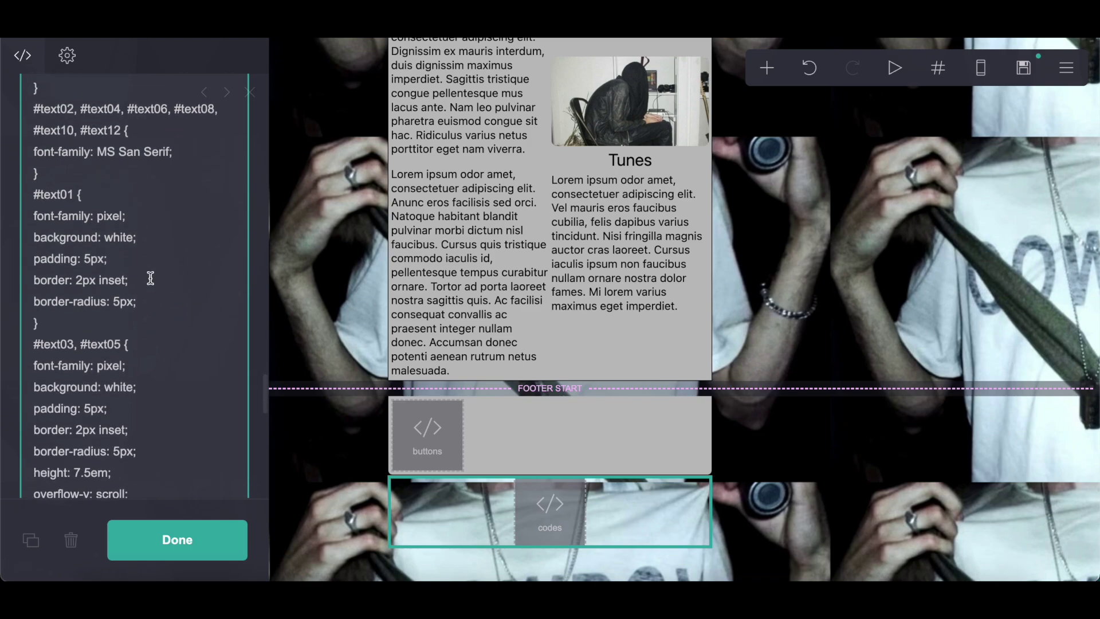
scroll(151, 278, down, 2)
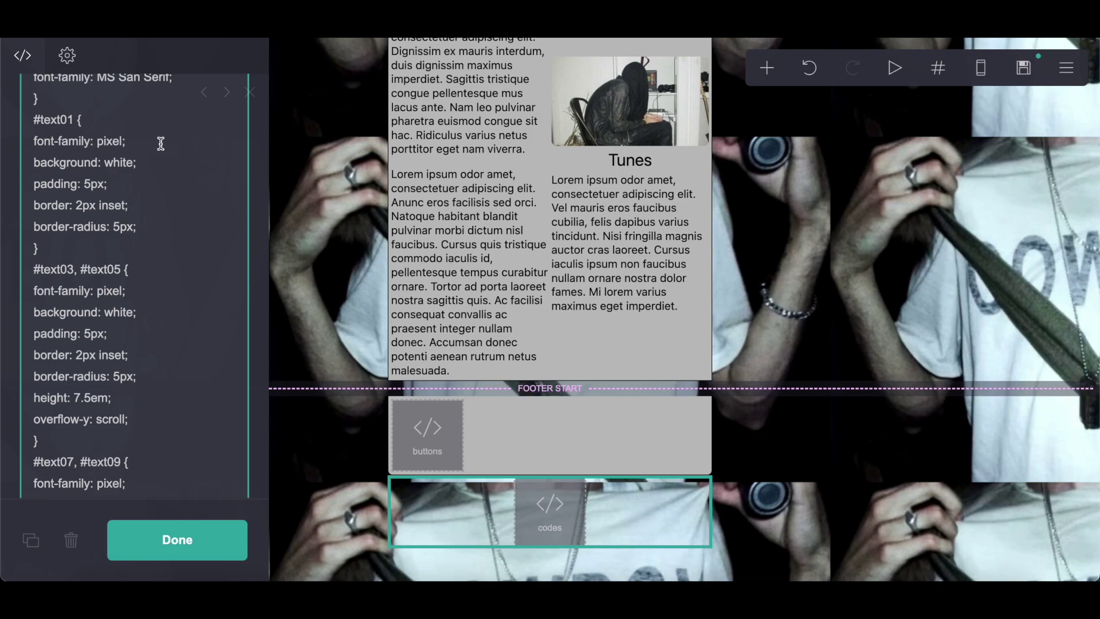
scroll(126, 378, down, 1)
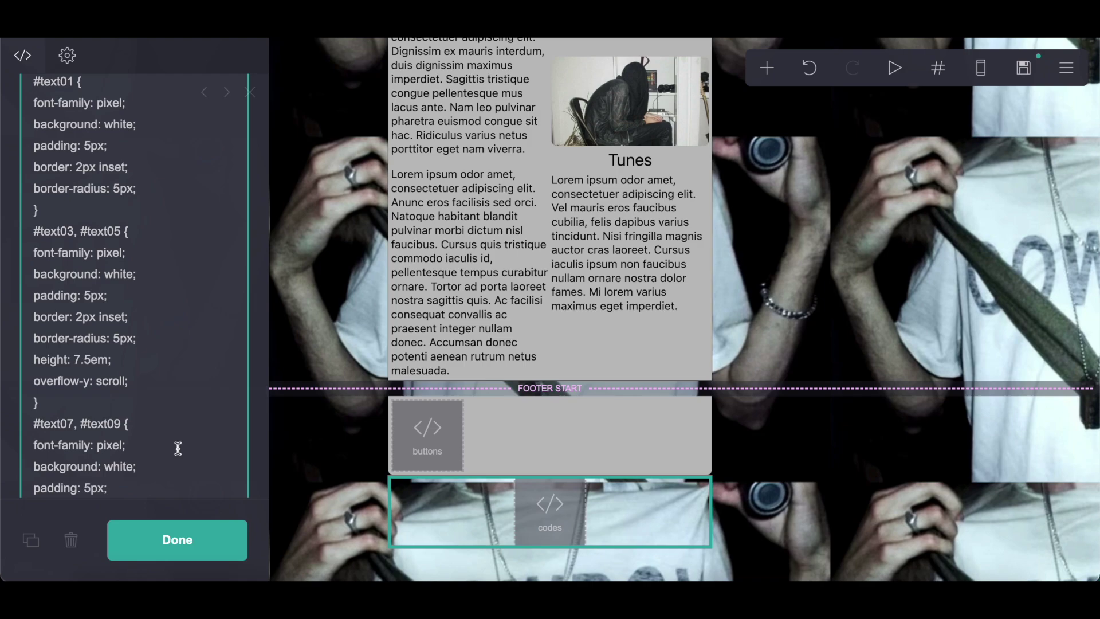
scroll(178, 448, down, 12)
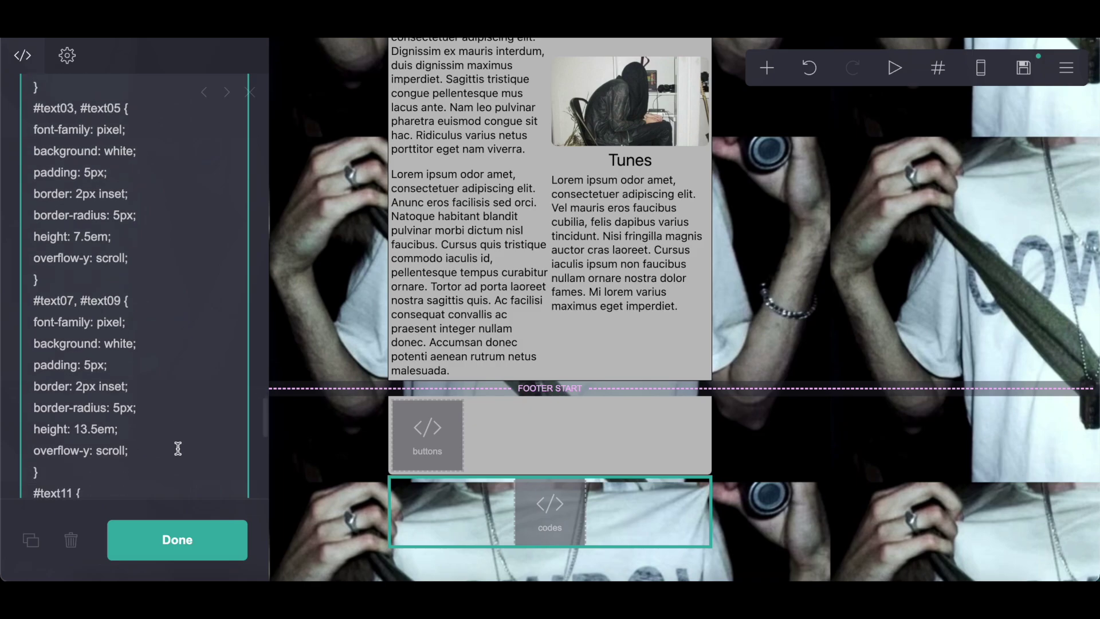
scroll(178, 448, down, 5)
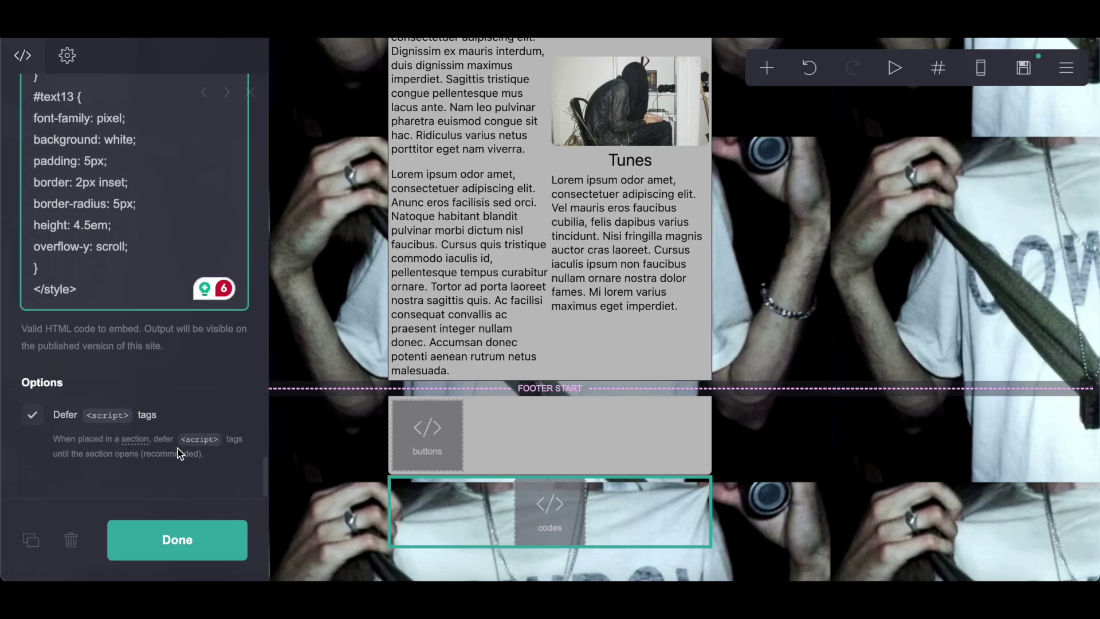
Finish editing the "codes" embed.
scroll(517, 331, up, 3)
scroll(518, 330, up, 10)
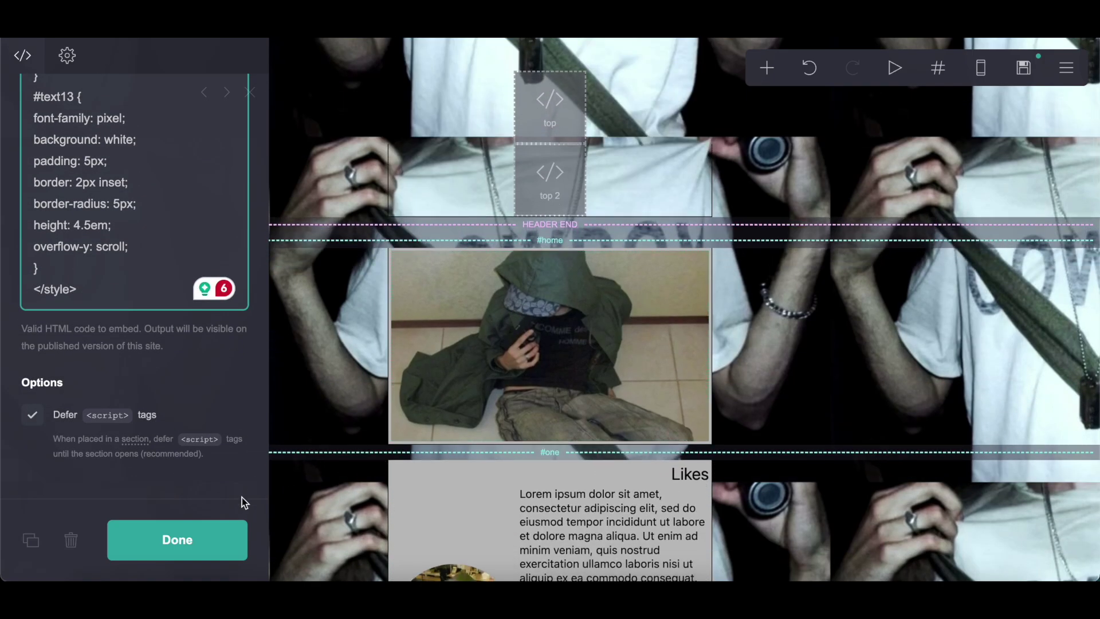
click(232, 534)
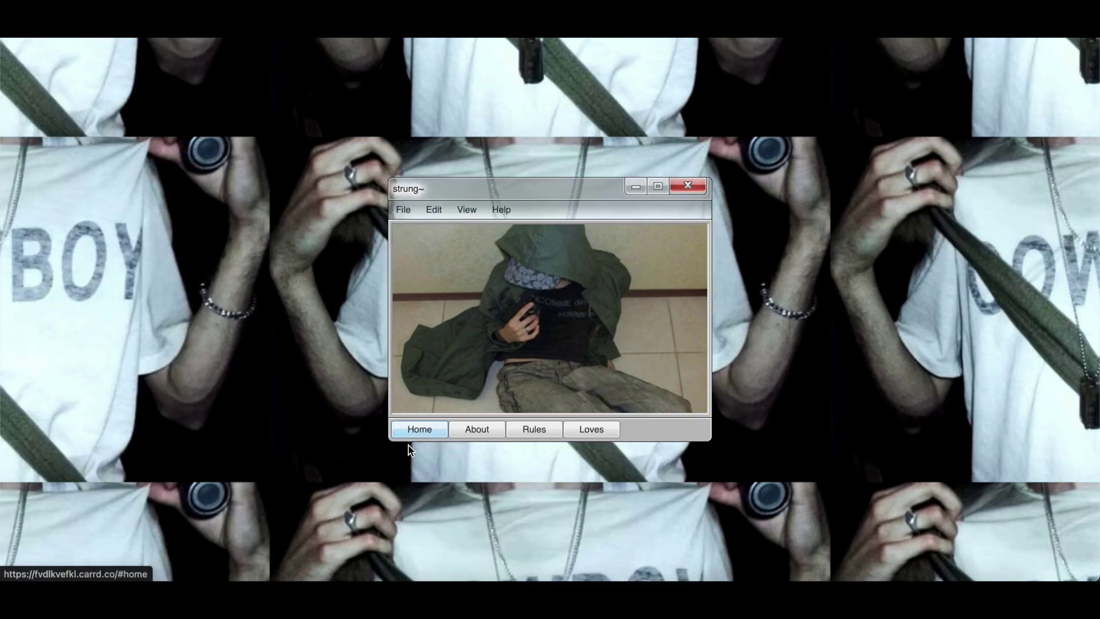
Open the About section on the live site and test scrolling in its Likes and Dislikes text boxes.
click(477, 430)
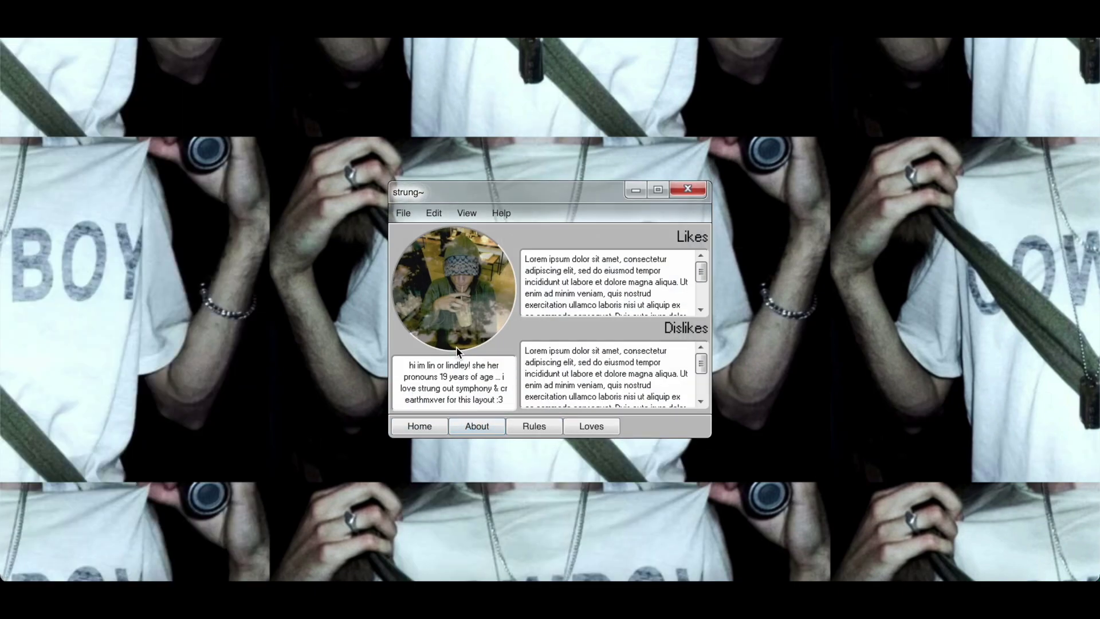
scroll(574, 308, down, 3)
scroll(575, 309, up, 3)
scroll(588, 382, down, 3)
scroll(588, 382, up, 3)
Open the live site's Rules section, test scrolling in the To Know and Go Away boxes, and open the Loves section.
click(517, 423)
scroll(451, 357, down, 3)
scroll(451, 357, up, 3)
scroll(635, 363, down, 3)
scroll(635, 363, up, 3)
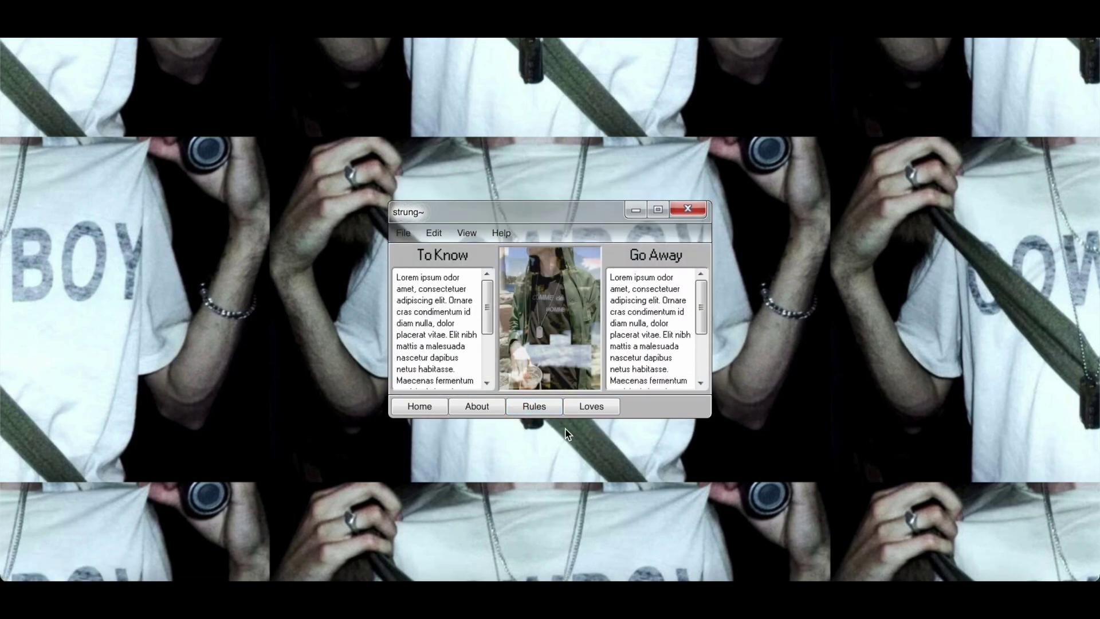
click(584, 405)
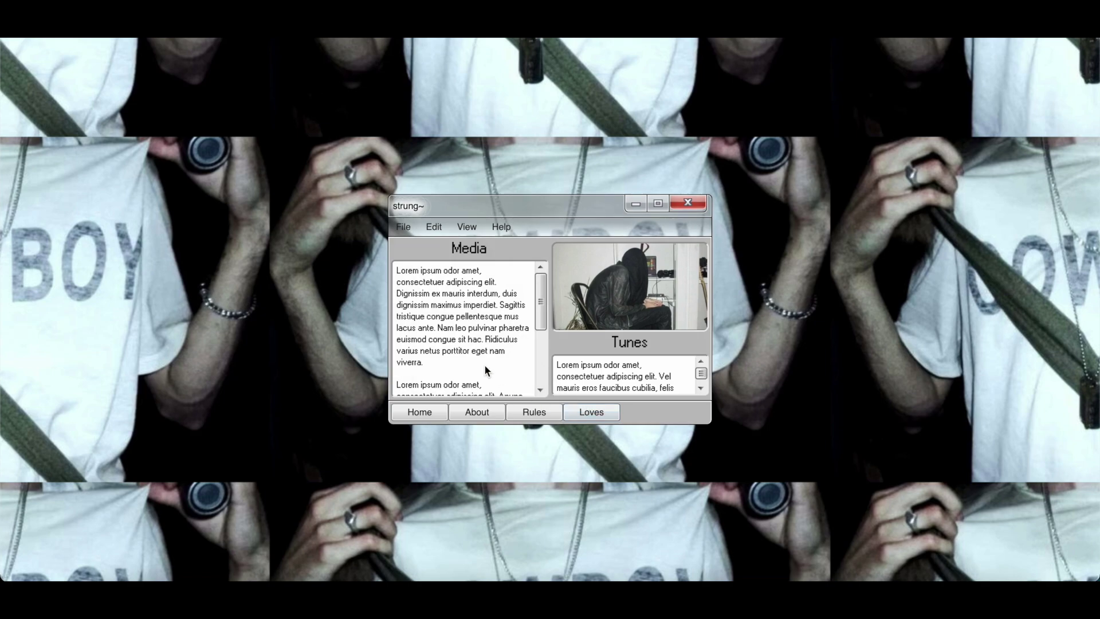